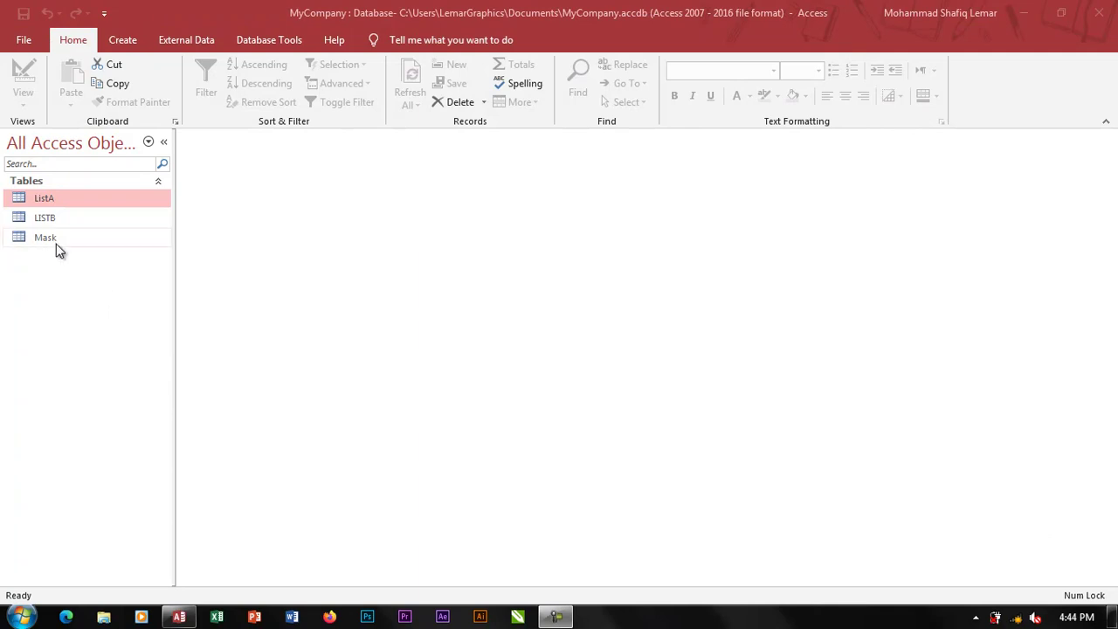
Step: Start a new table design with Short Text fields Name and City
click(120, 43)
click(127, 109)
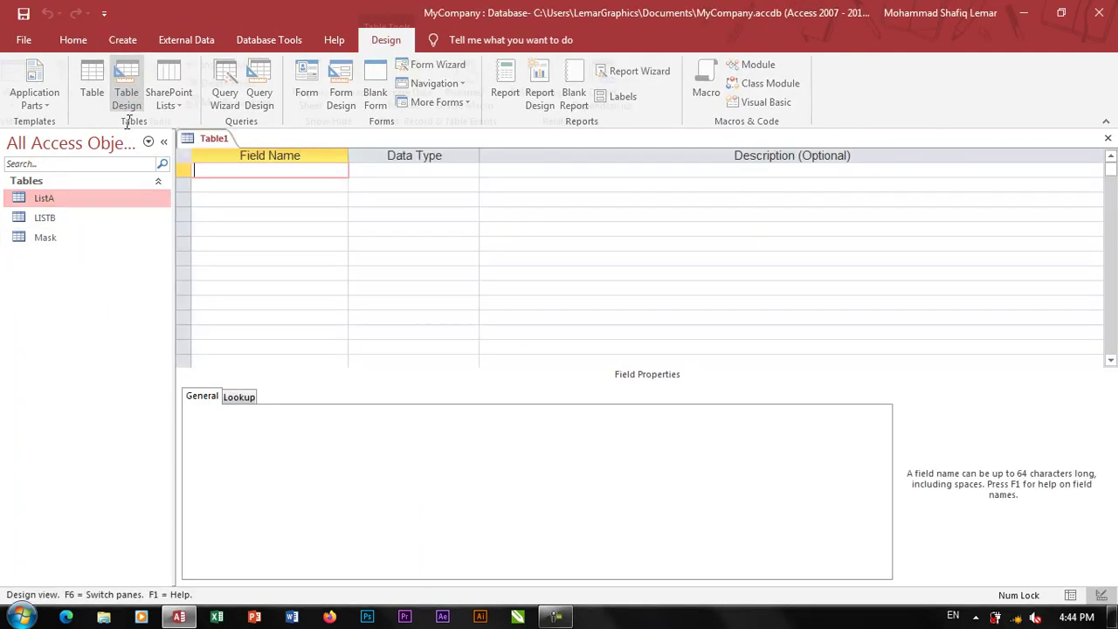
text(Name)
key(Tab)
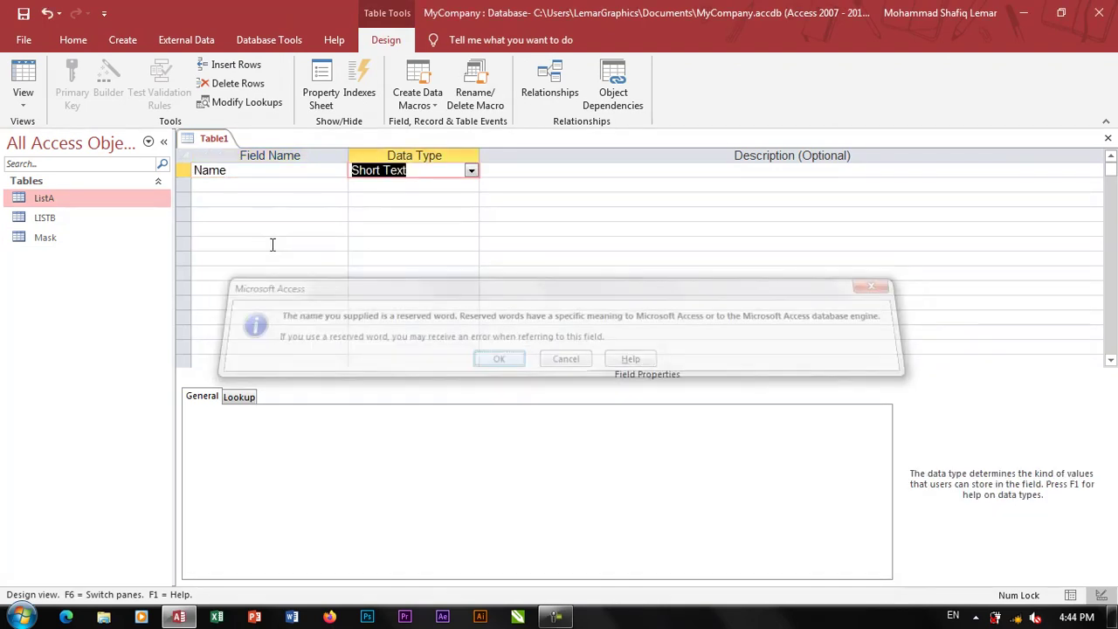
key(Return)
key(Return)
key(Return)
text(City)
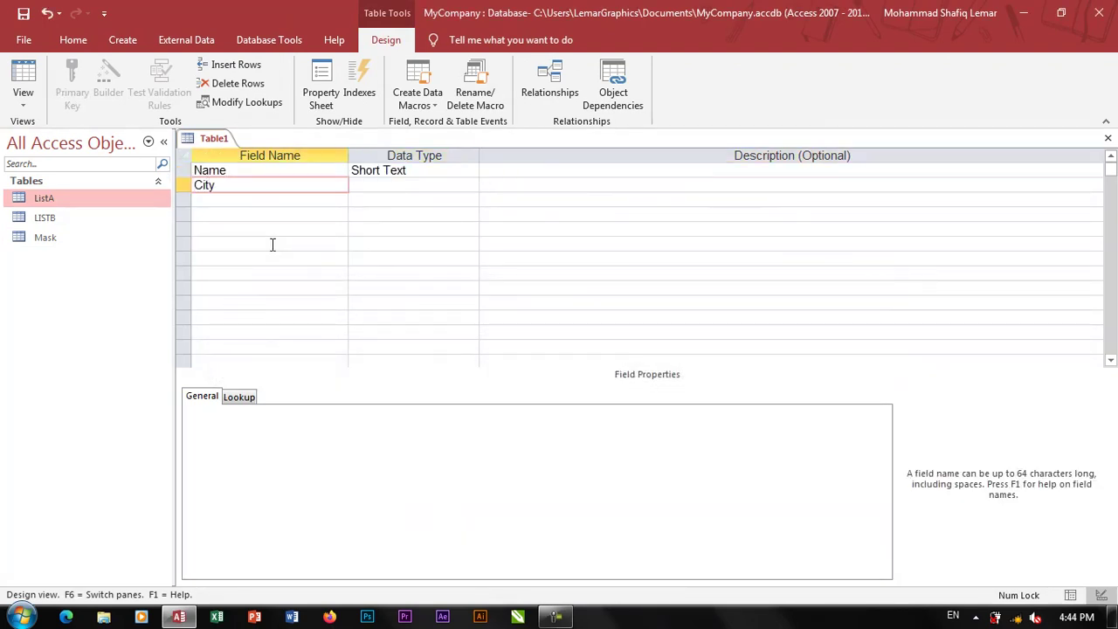
key(Tab)
key(Return)
key(Return)
text(P)
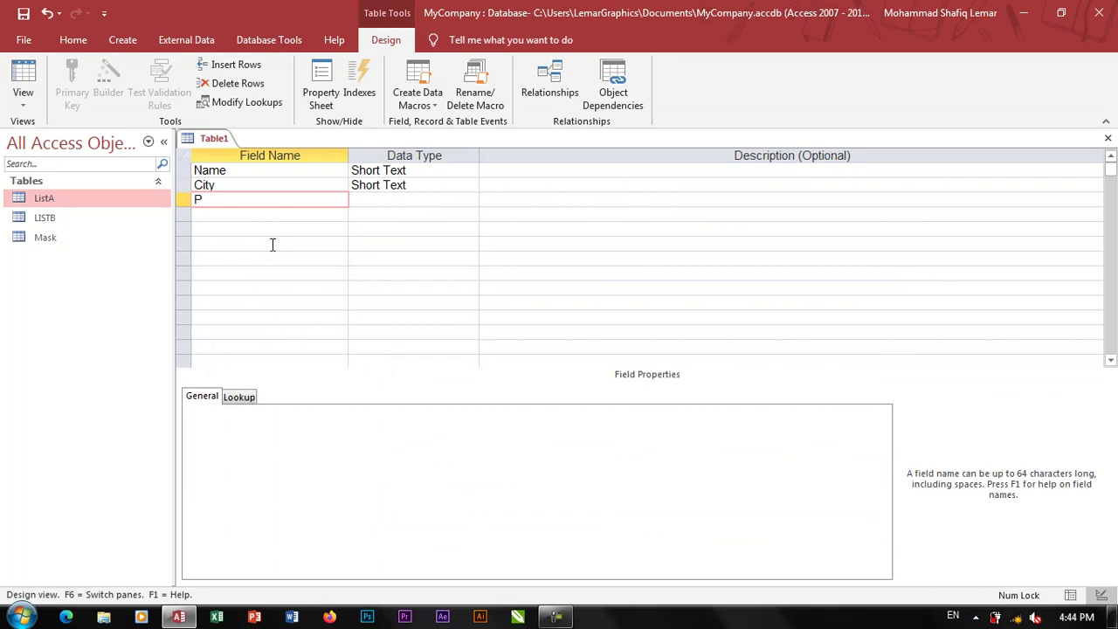
Step: Add a Number field Phone and a Currency field Salary, correcting the misspelled Salary name
text(hone)
key(Tab)
text(N)
key(Return)
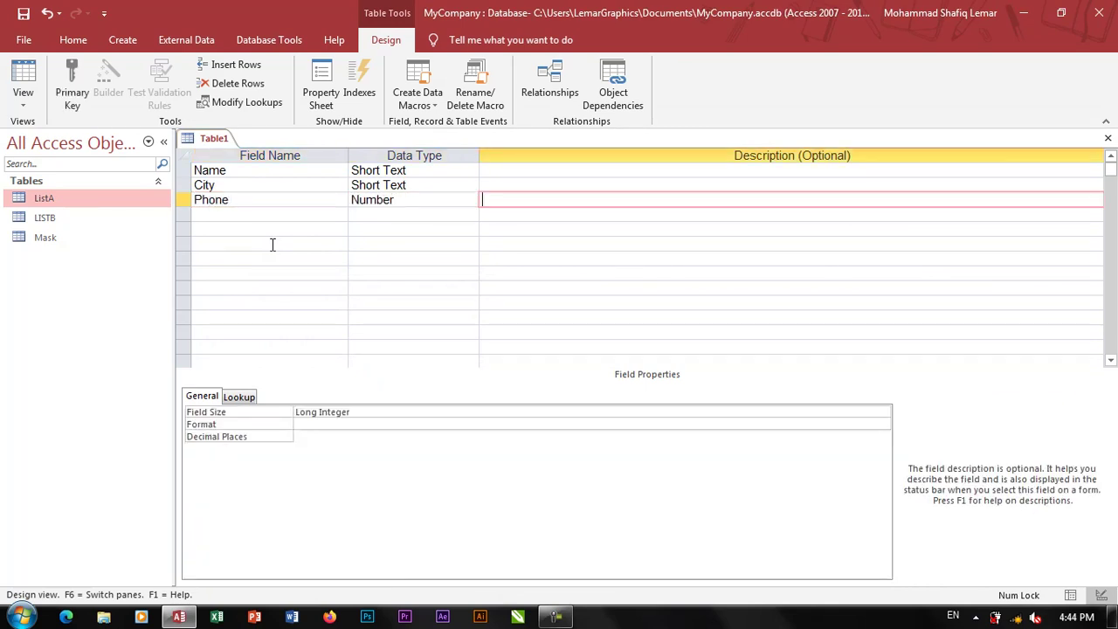
key(Return)
text(Saary)
key(Tab)
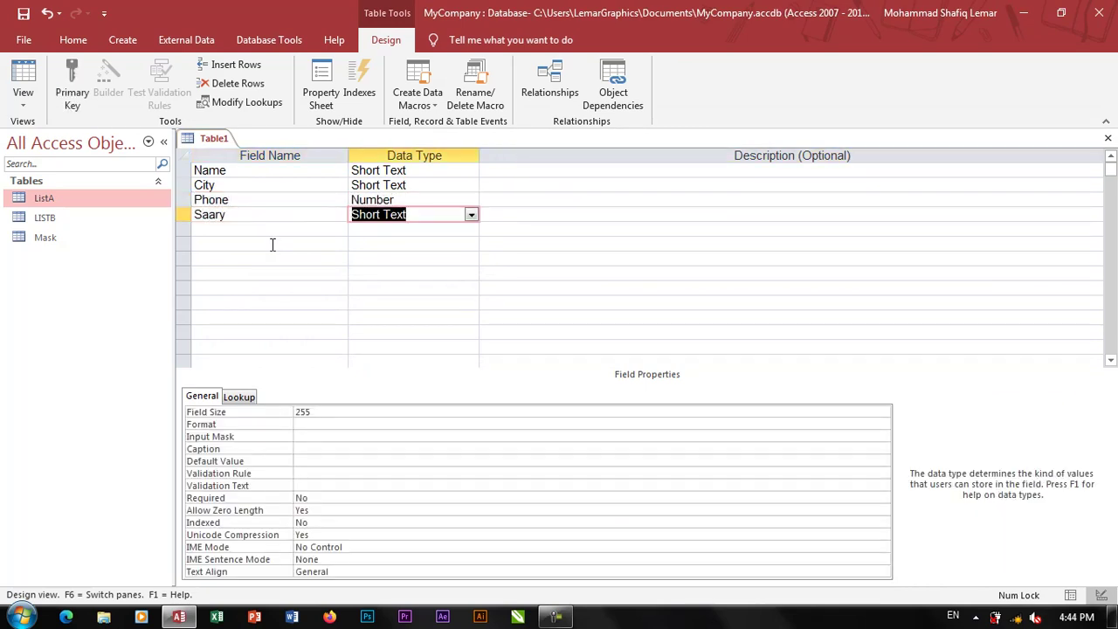
key(shift+Tab)
text(Salary)
key(Tab)
text(C)
key(Return)
key(Return)
Step: Save the table as Empl, declining to create a primary key
key(ctrl+s)
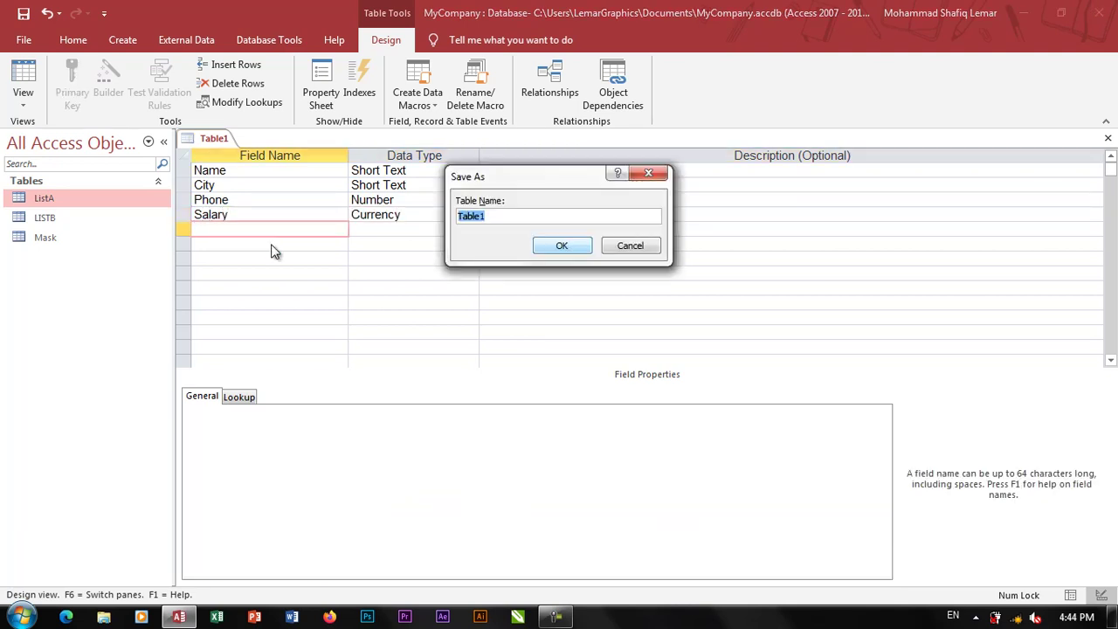
text(Empl)
key(Return)
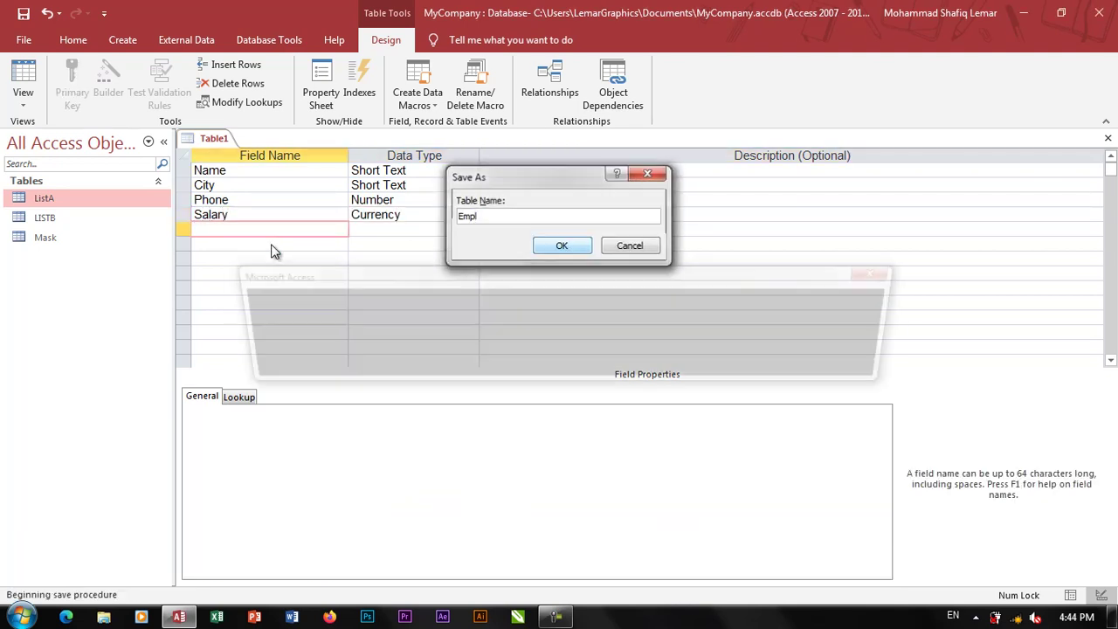
key(Tab)
key(Return)
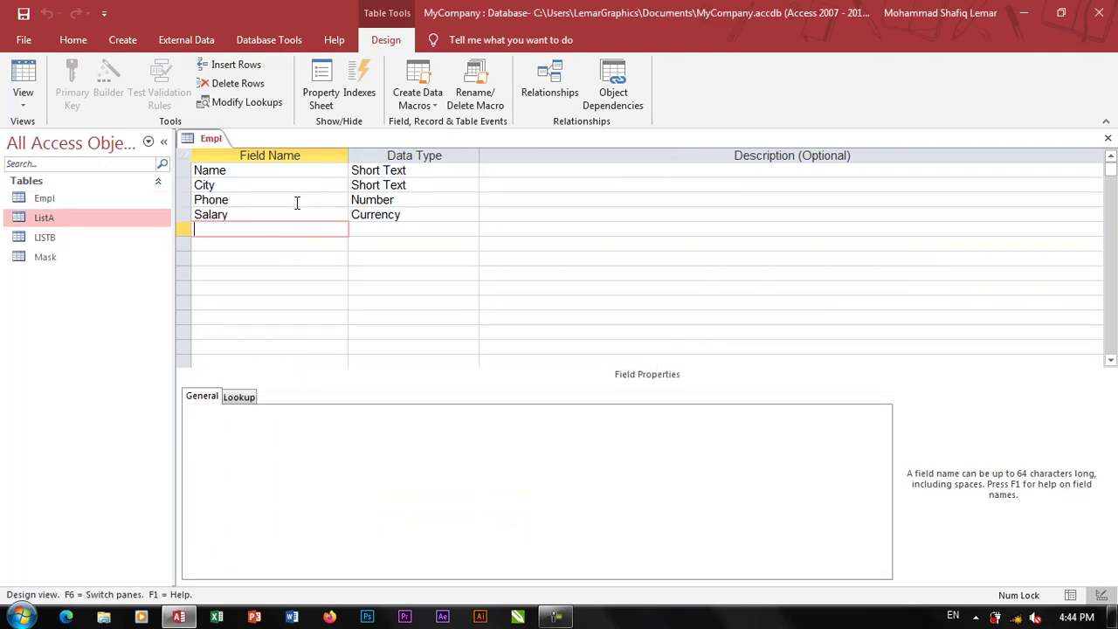
Step: Start a second new table design with a Short Text field CityName
click(281, 197)
click(269, 187)
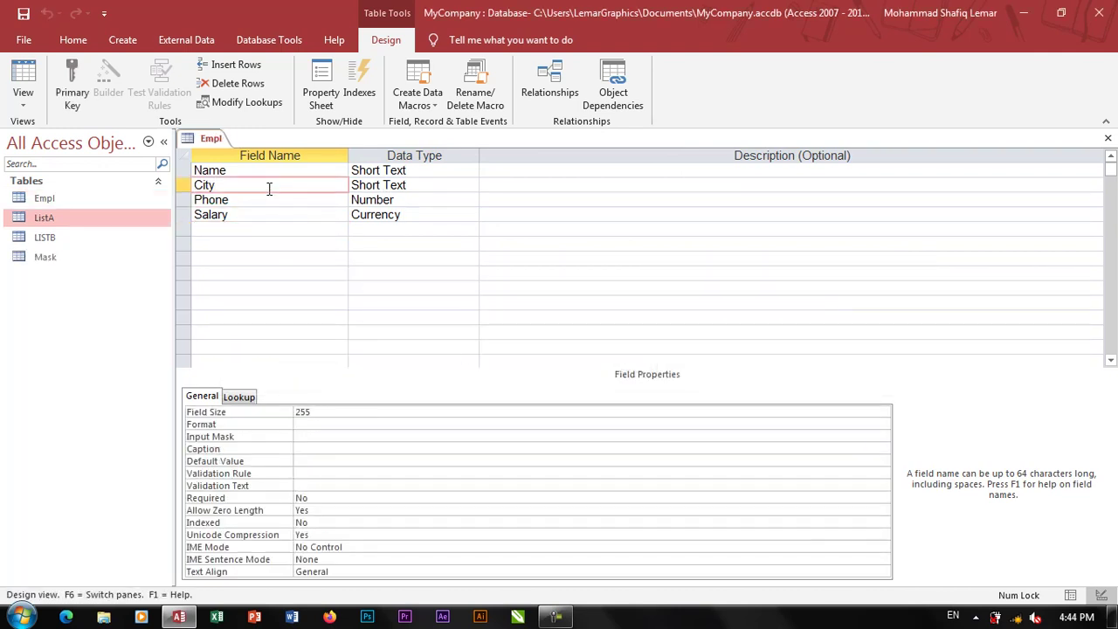
click(121, 40)
click(125, 98)
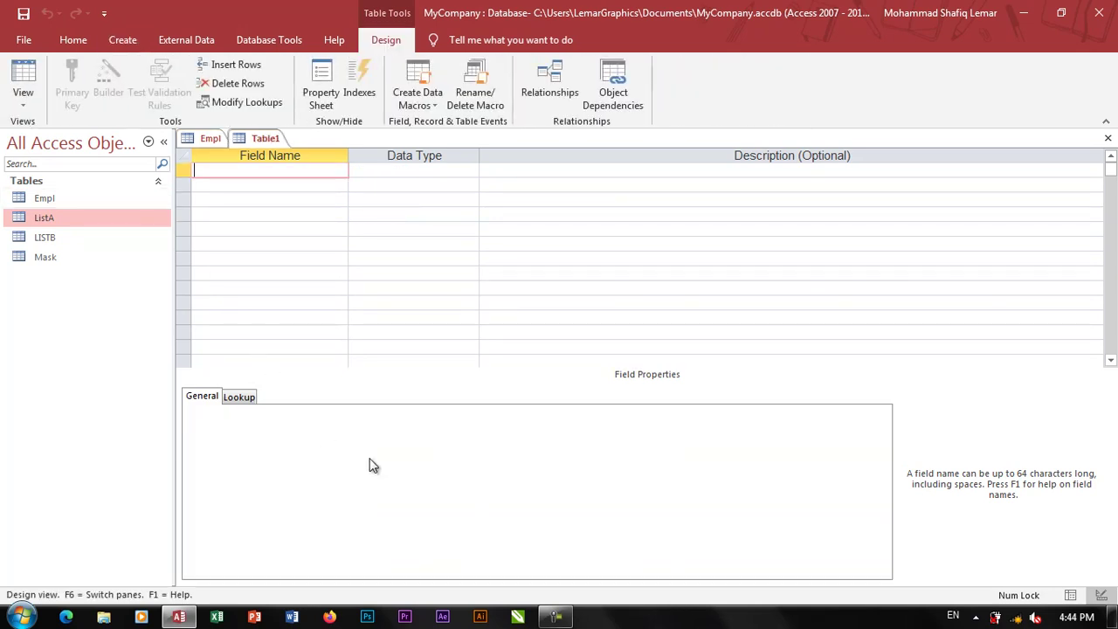
text(Ci)
key(BackSpace)
text(yName)
key(Tab)
key(Tab)
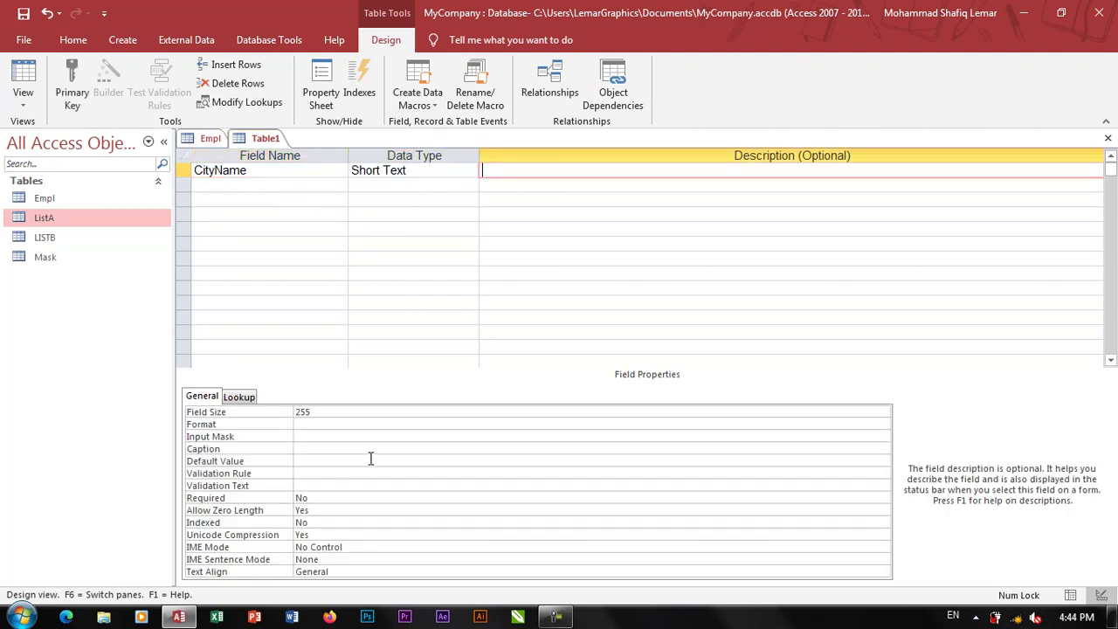
key(Tab)
Step: Cancel an early save, then add a Country field with default value Afghanistan
key(ctrl+s)
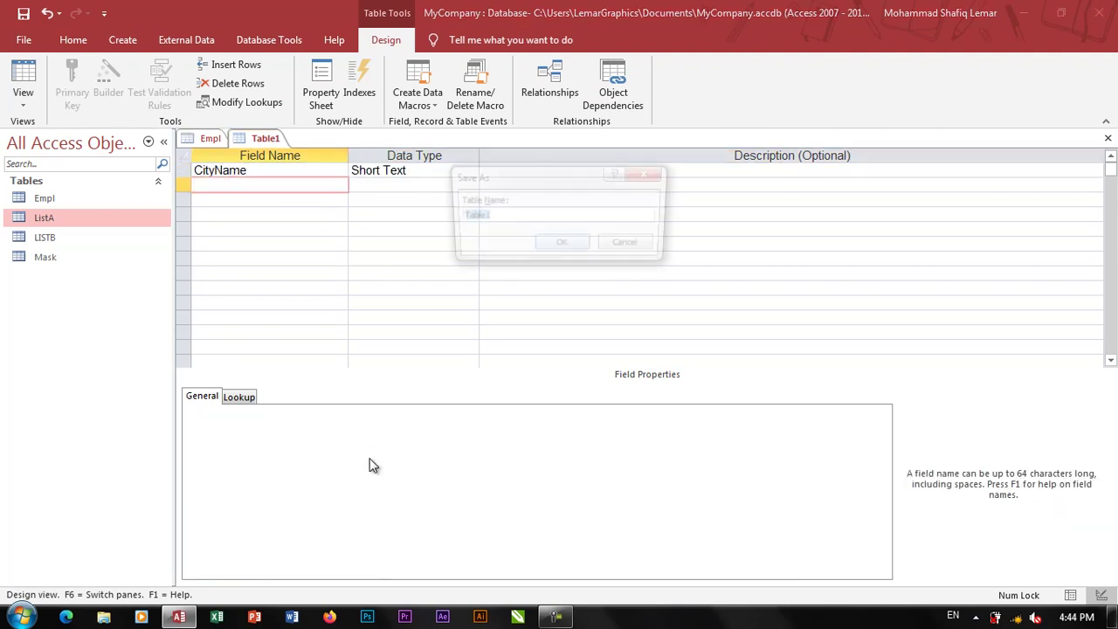
text(City)
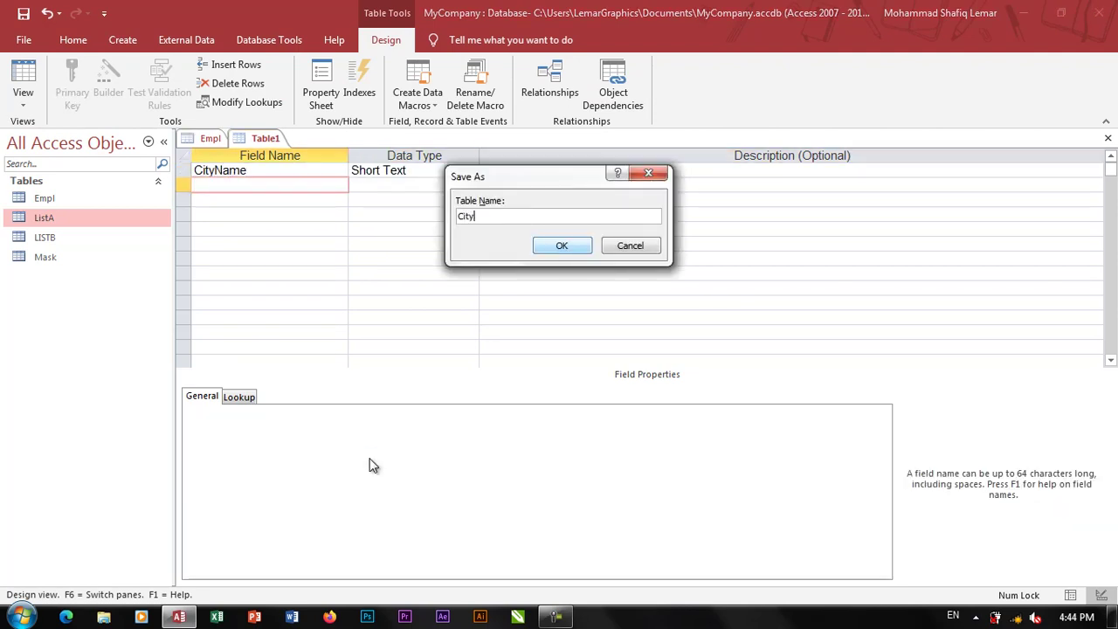
click(651, 246)
text(C)
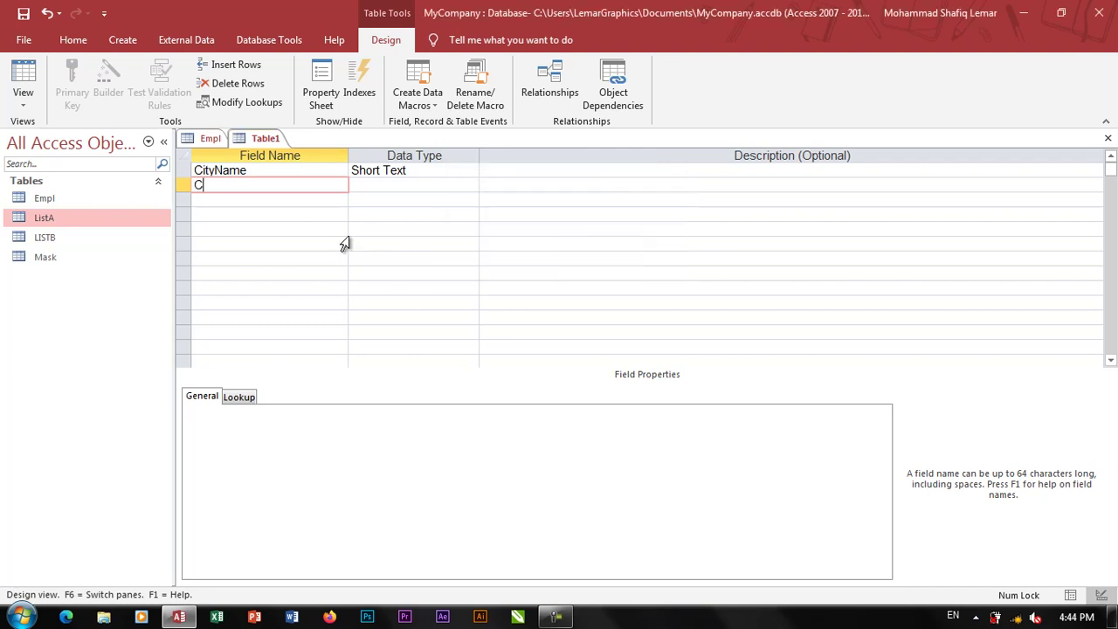
text(ountry)
key(Tab)
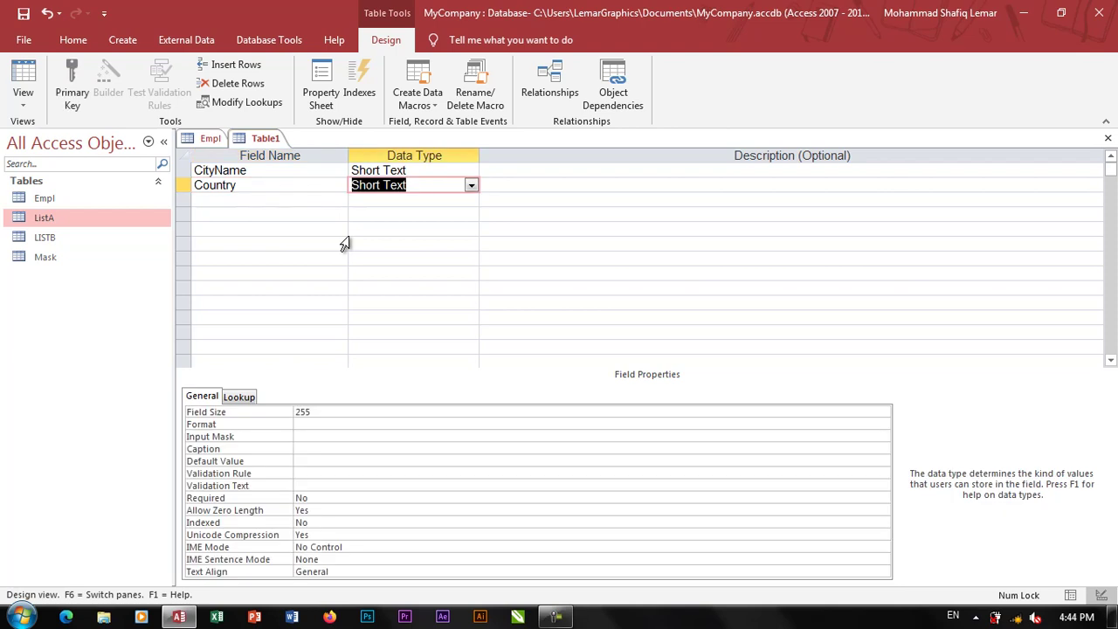
click(308, 460)
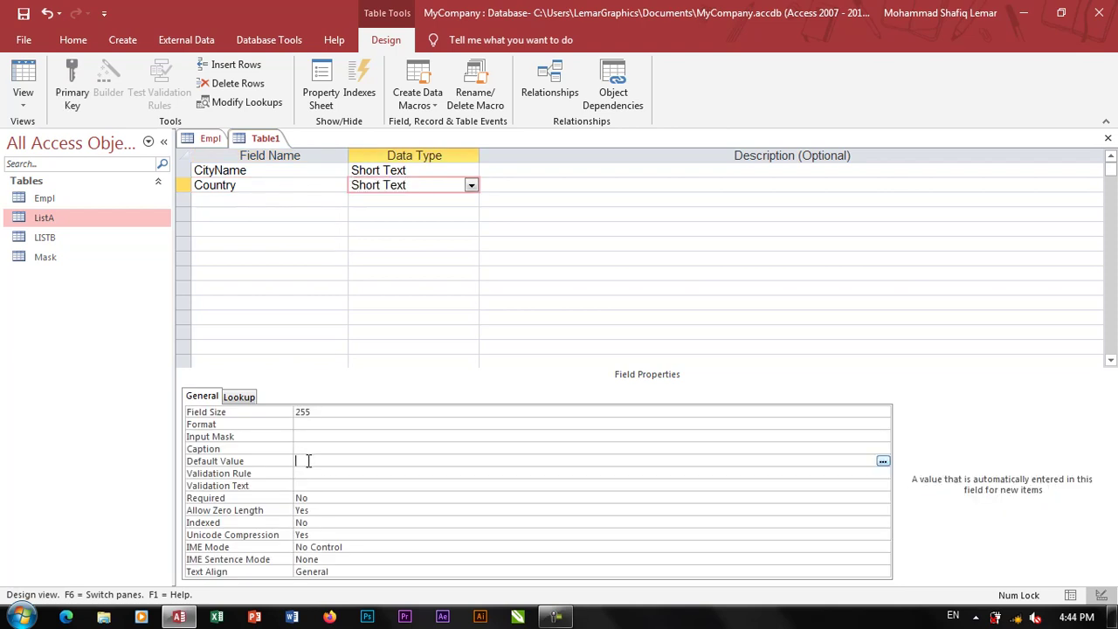
text(Afghanistan)
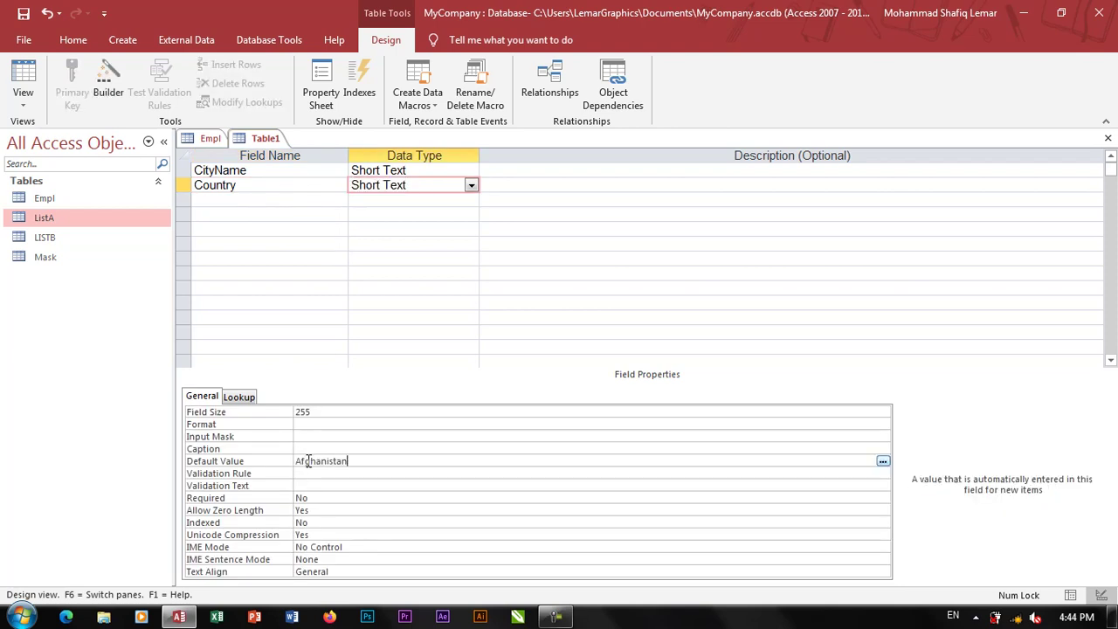
key(Return)
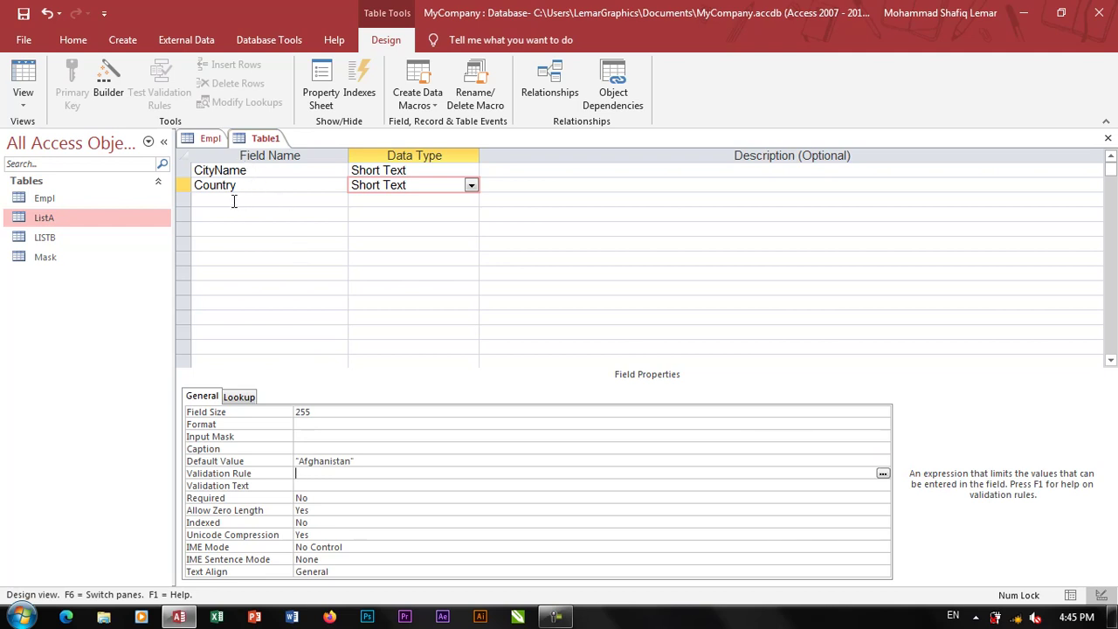
Step: Add a third field, Number, with the AutoNumber data type
click(234, 201)
text(Nu)
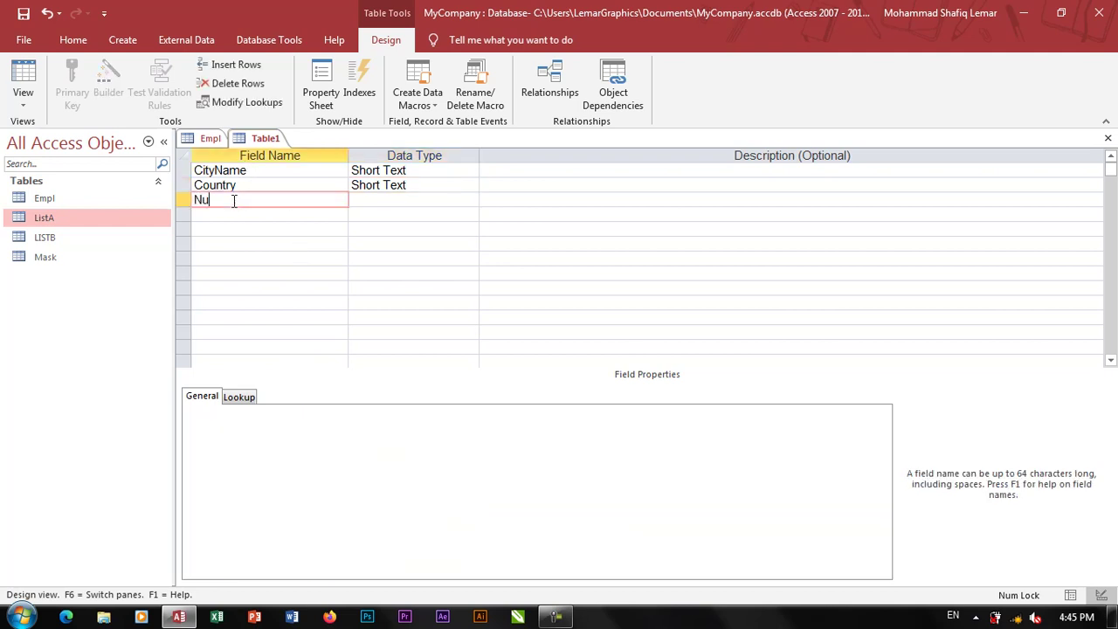
text(mber)
key(Return)
text(a)
key(Return)
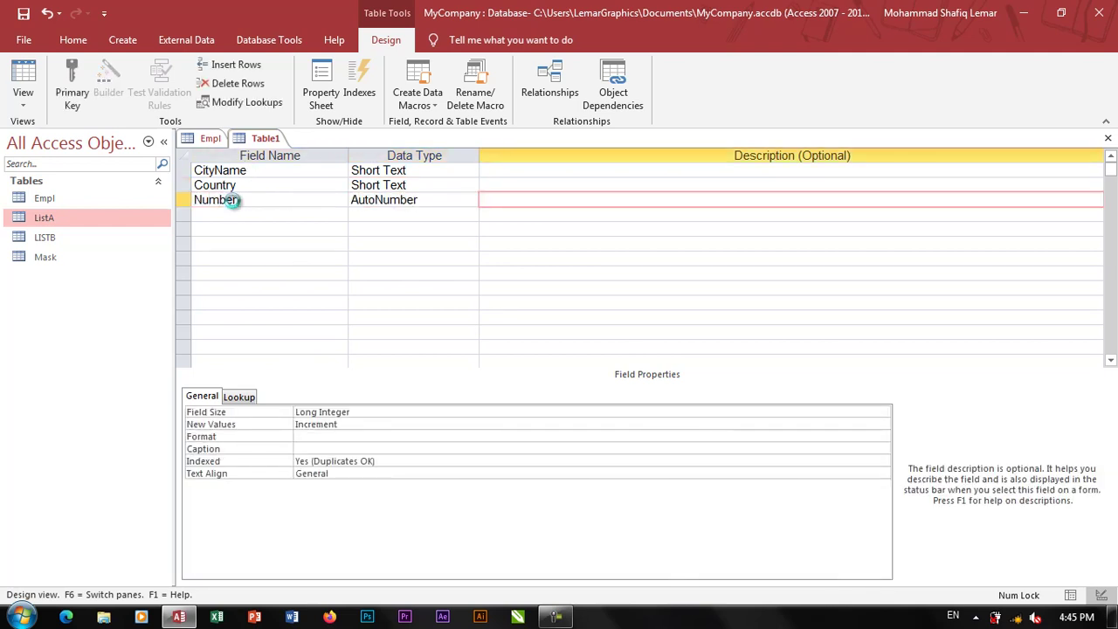
Step: Save the table as Cities, answer the primary-key prompt, and close its design
key(ctrl+s)
text(Cl)
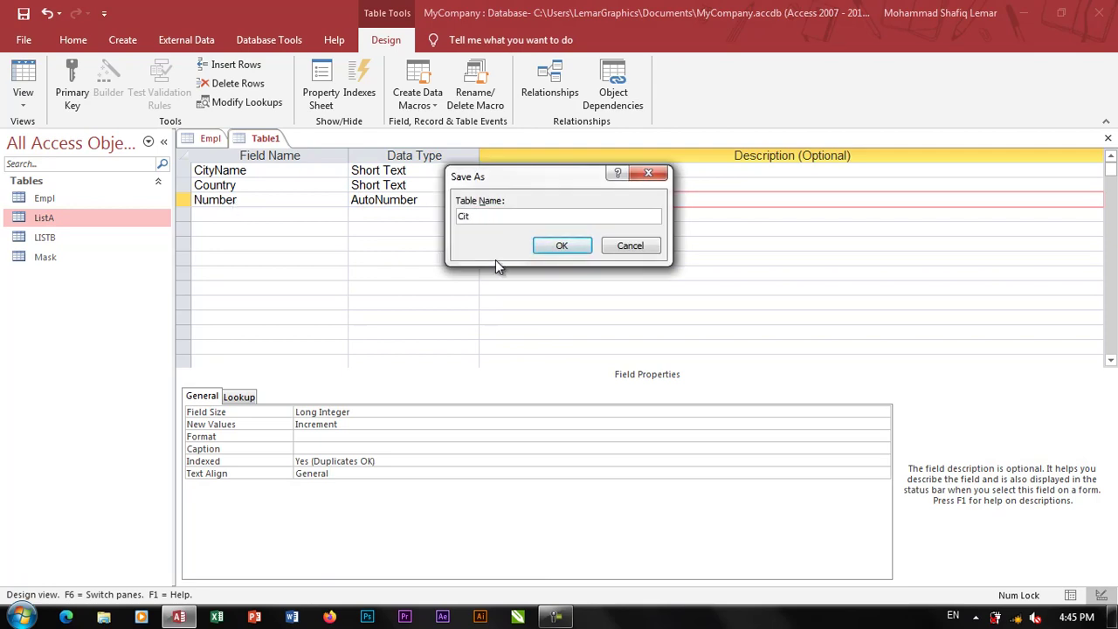
text(ty)
key(Return)
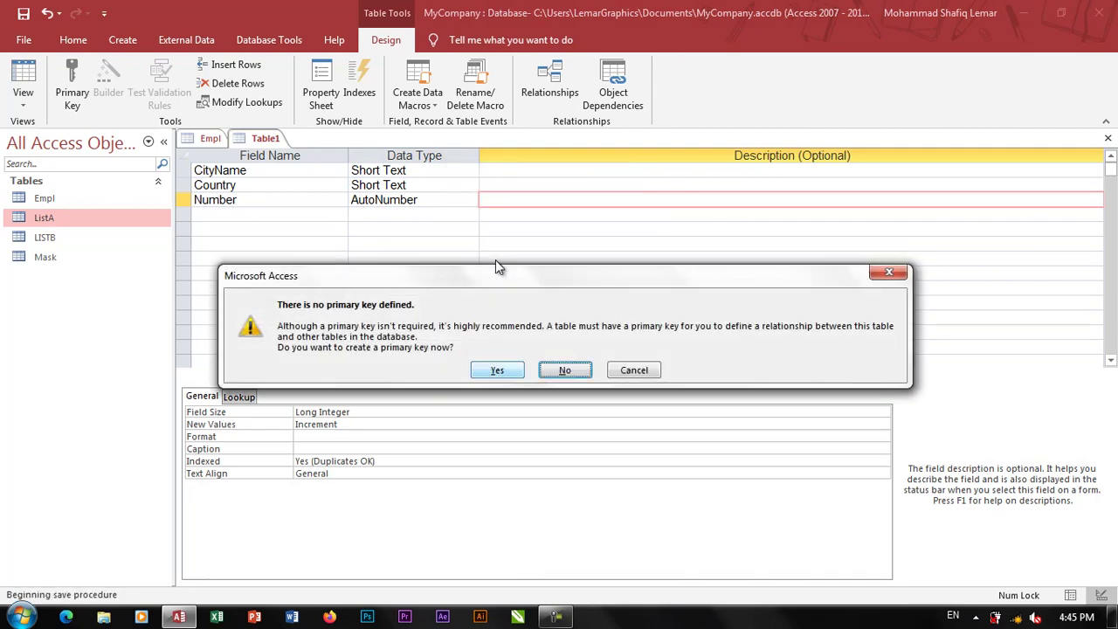
key(Return)
key(ctrl+w)
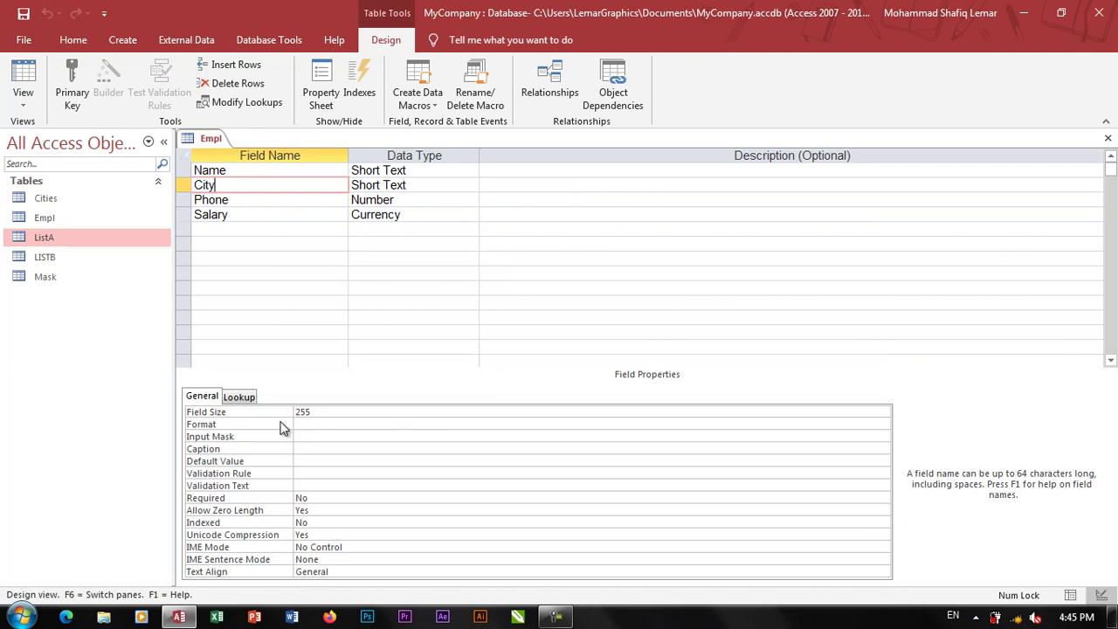
Step: Make Empl's City field a Combo Box lookup with row source Cities
click(249, 398)
click(313, 412)
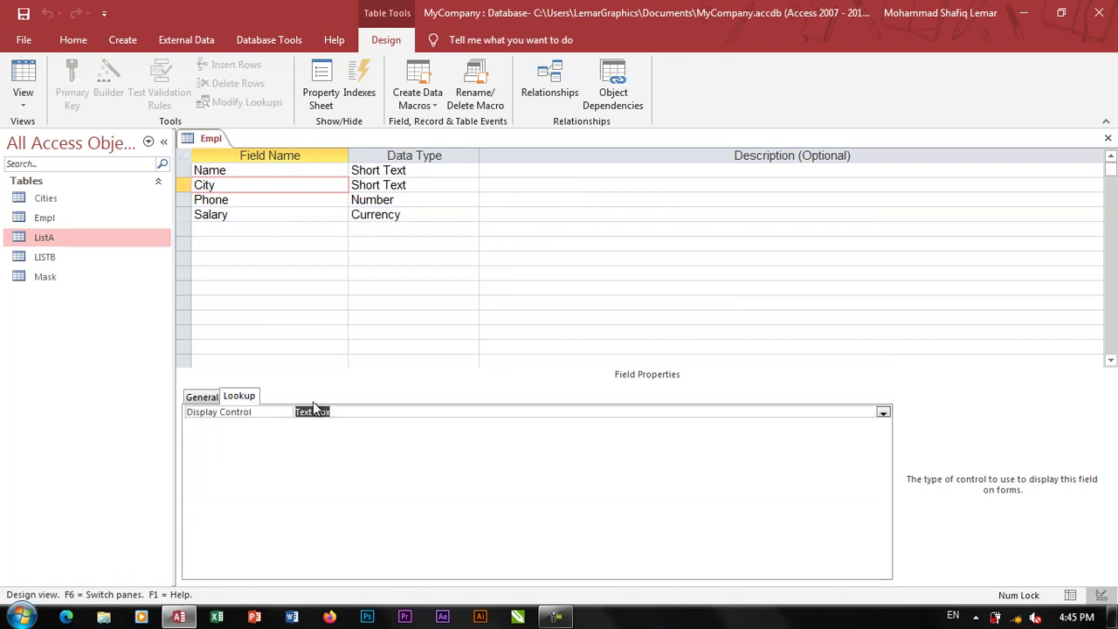
click(882, 413)
click(664, 447)
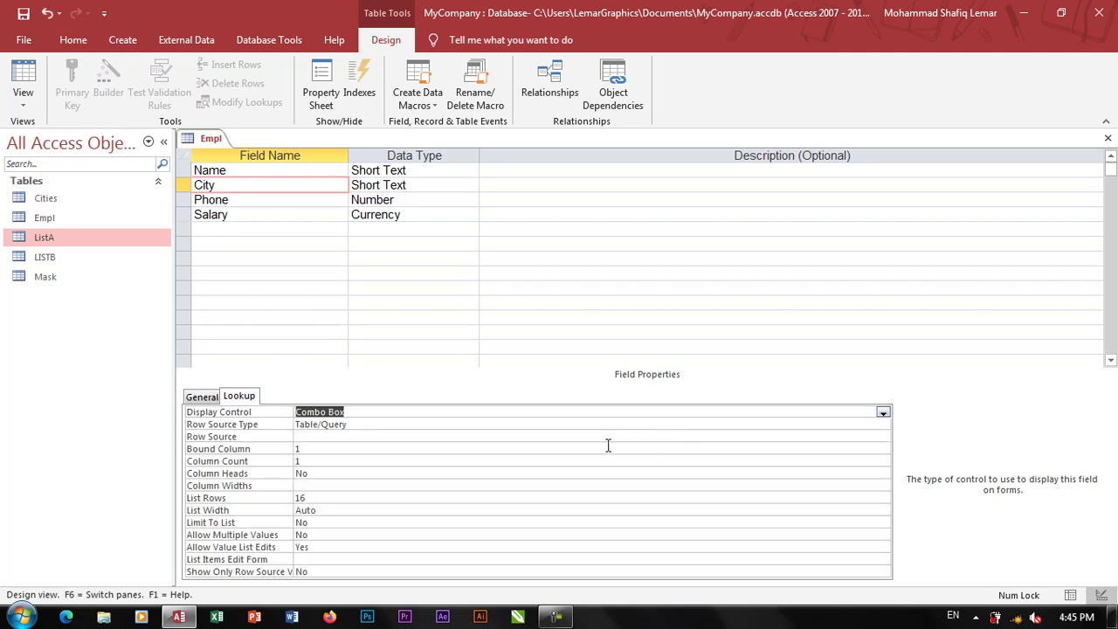
click(551, 425)
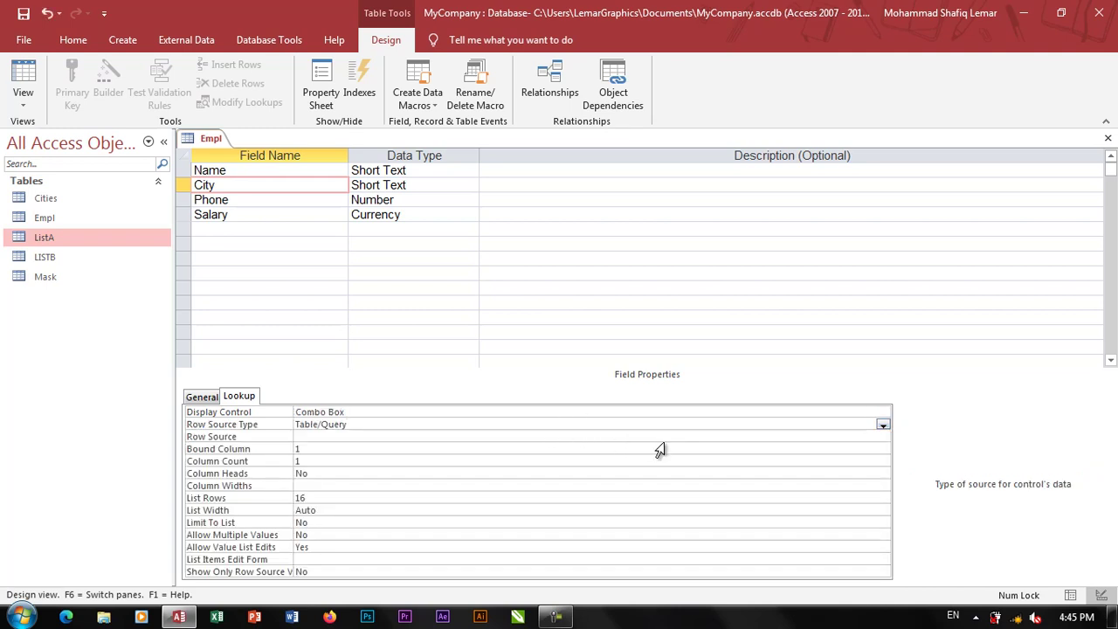
click(335, 437)
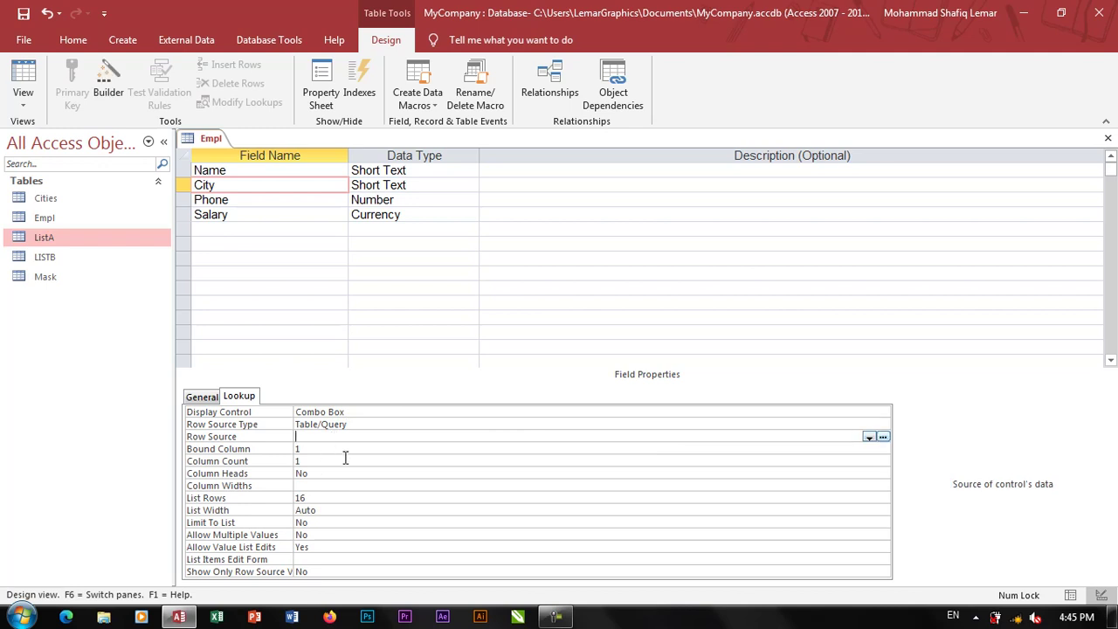
text(Cities)
key(Return)
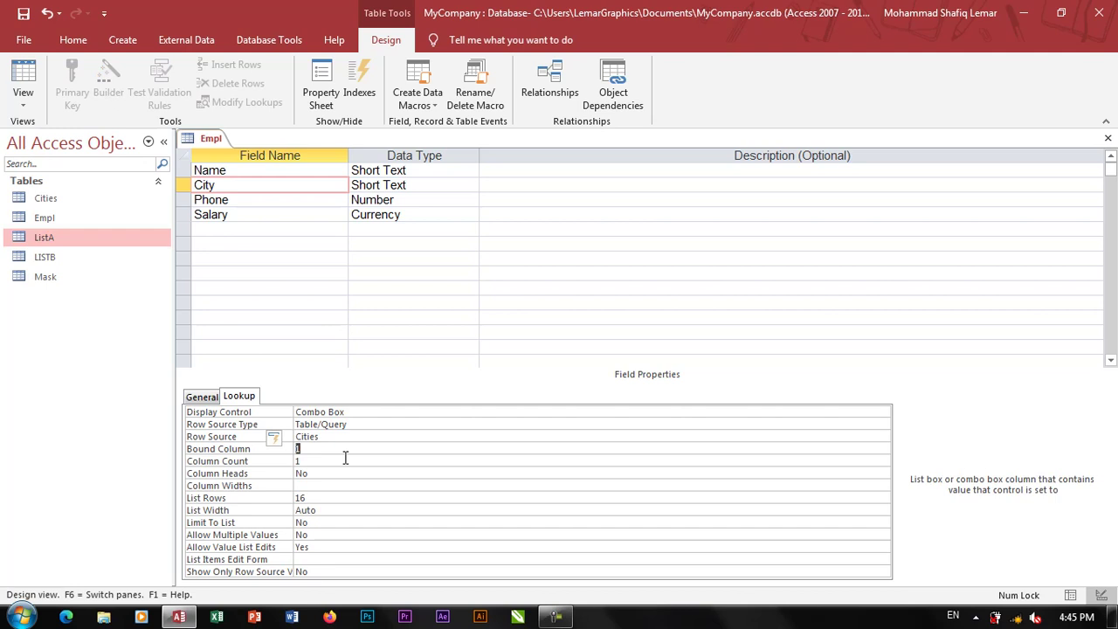
Step: View Empl's datasheet and check the still-empty City dropdown
click(23, 80)
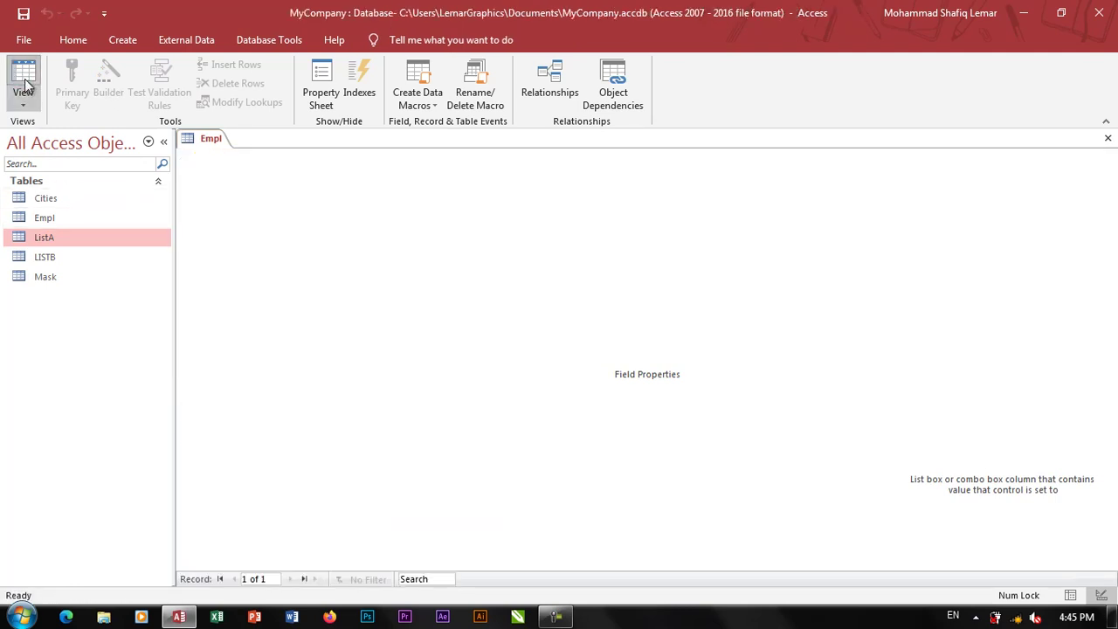
click(338, 172)
click(339, 172)
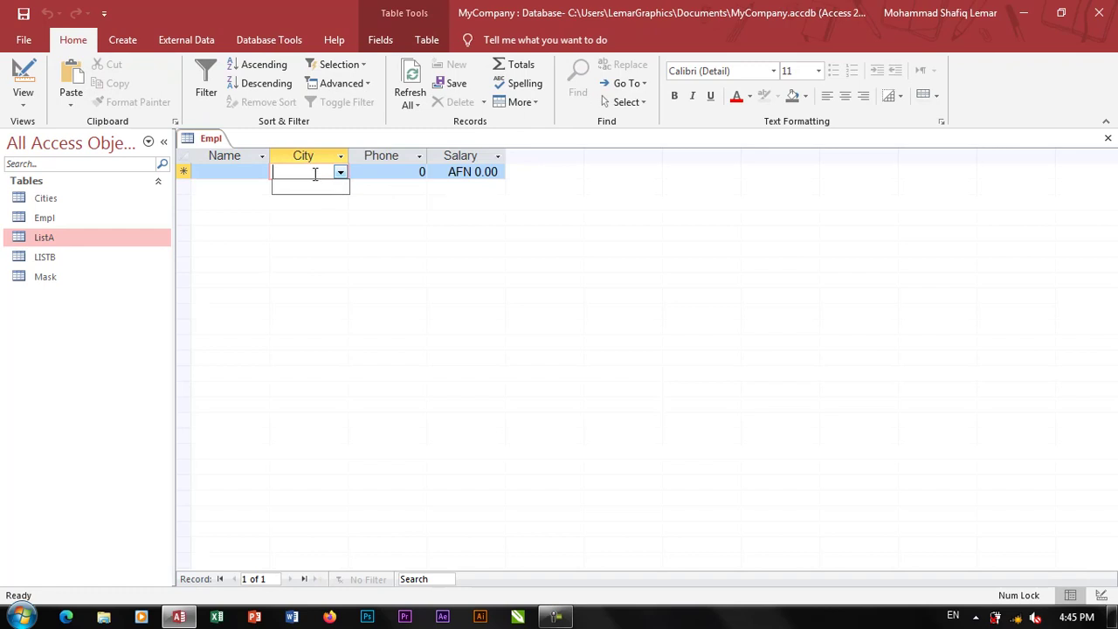
Step: Open the Cities table and enter Kandahar, Kabul and Helmand
double_click(39, 200)
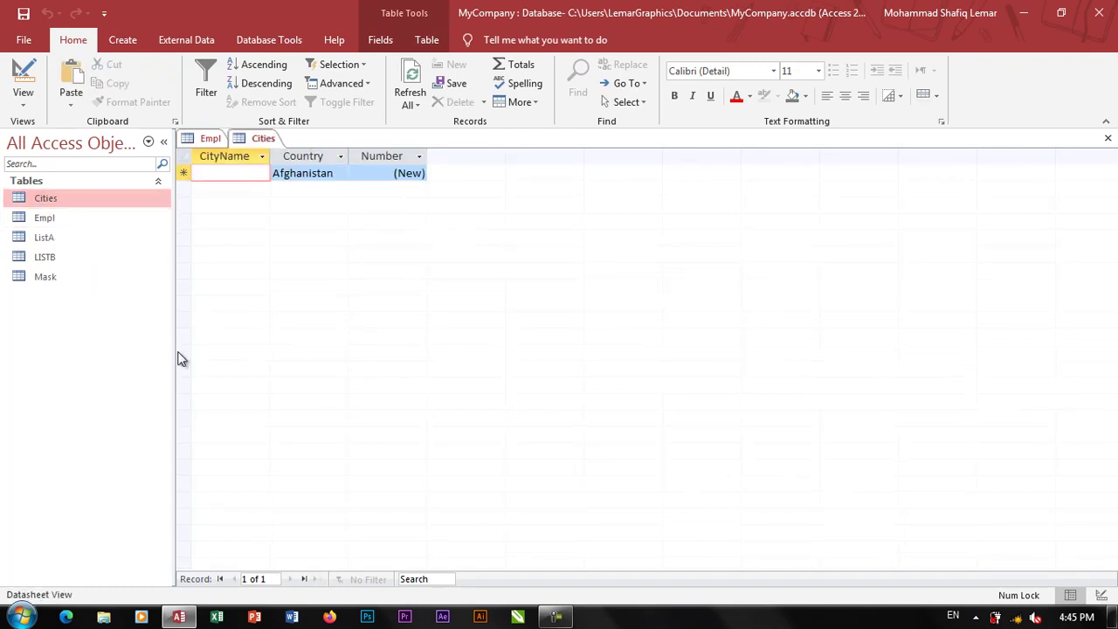
text(Ka)
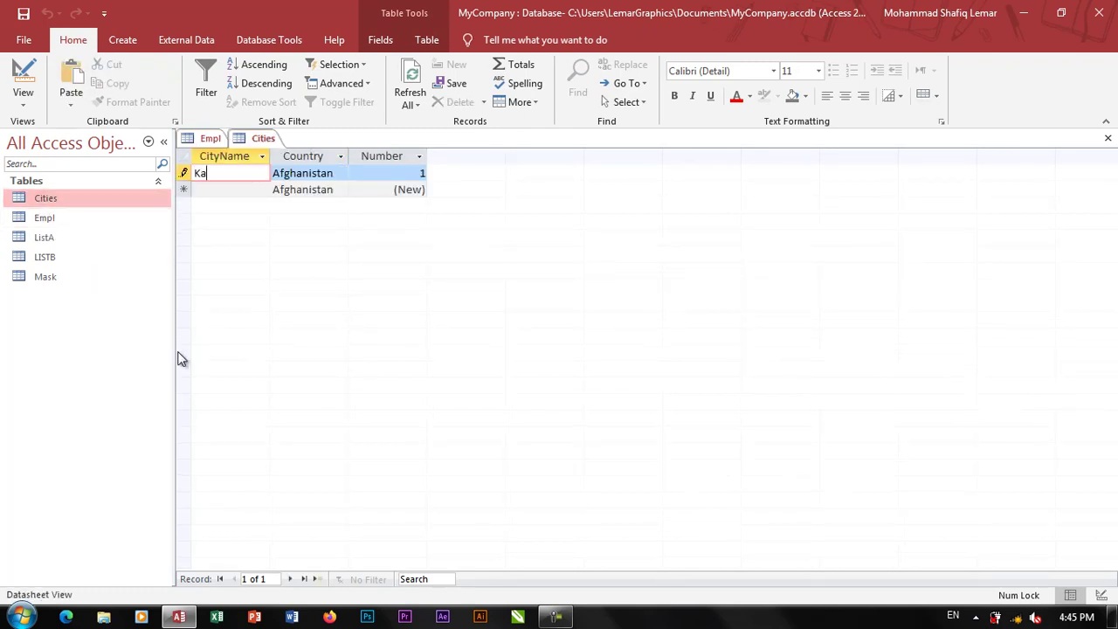
text(ndahar)
key(Down)
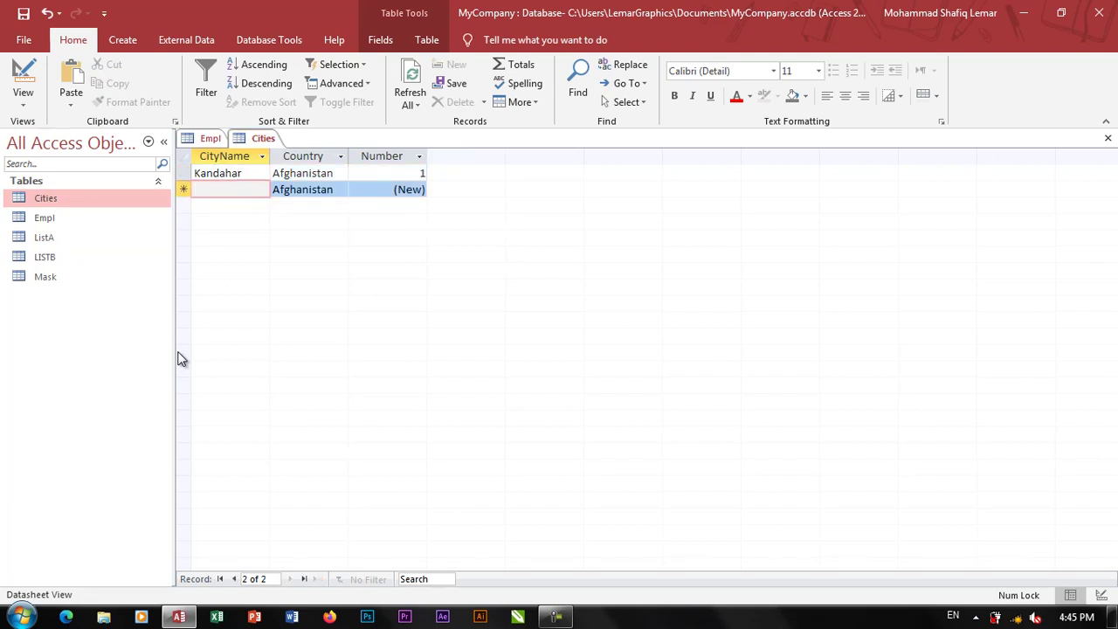
text(Kabul)
key(Down)
text(H)
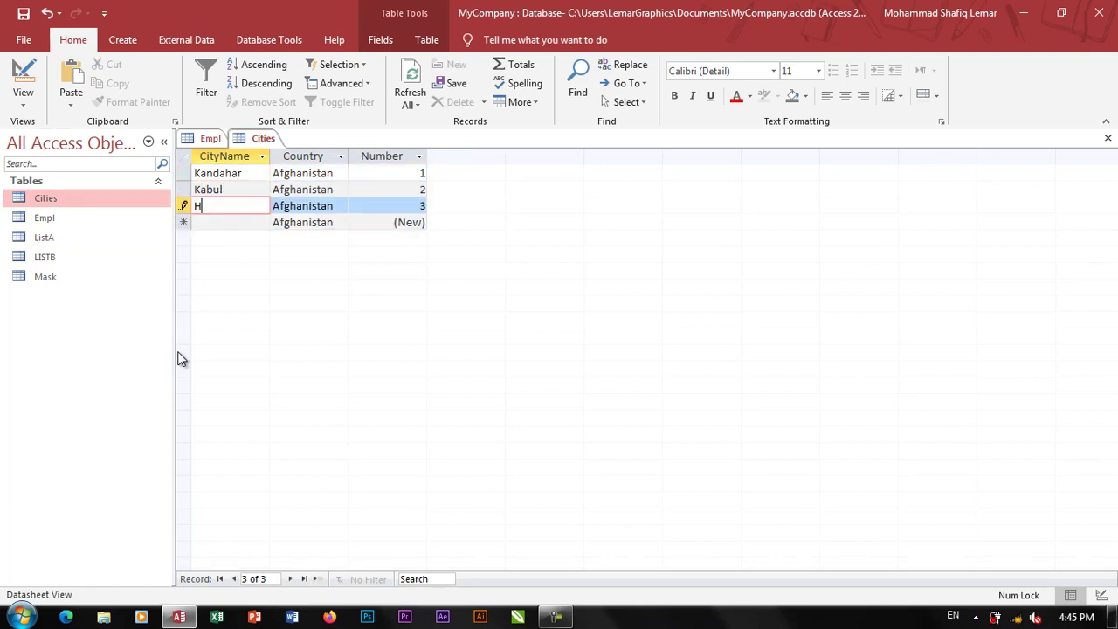
text(elmand)
key(Down)
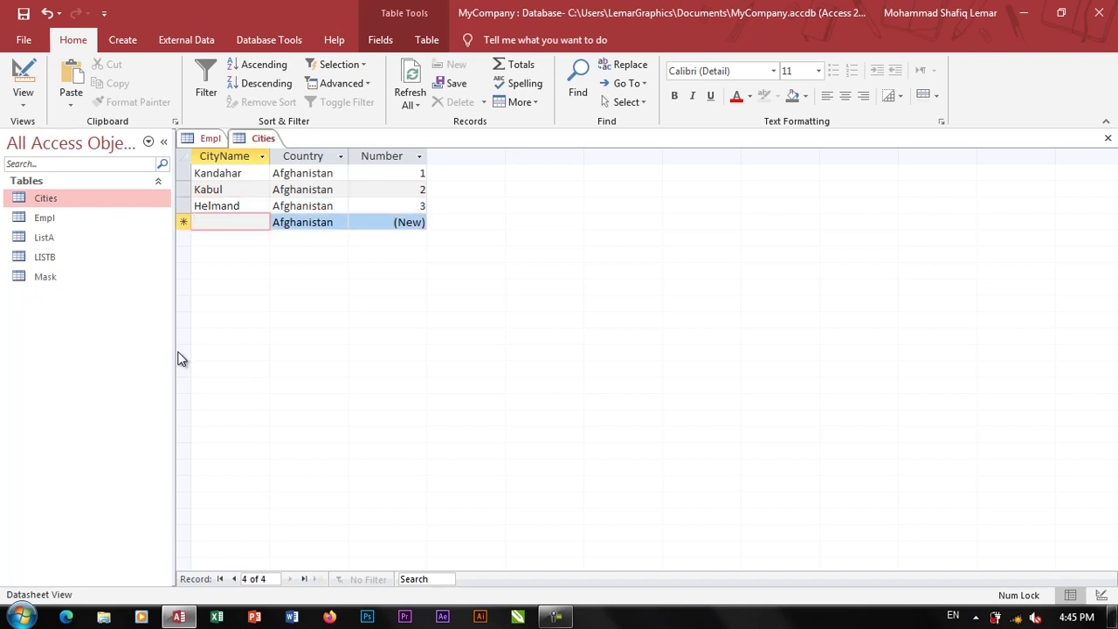
Step: Add Lahoor (Pak), Tehran (Iran) and Nangerhar, then close the Cities table
text(Lahoor)
key(Tab)
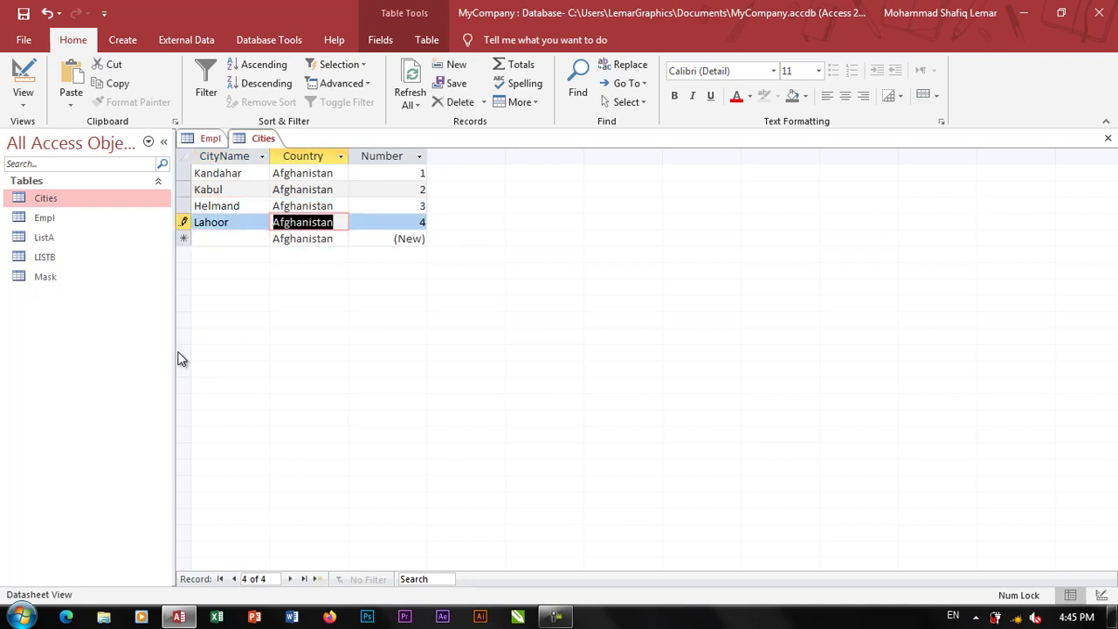
text(Pak)
key(Down)
key(shift+Tab)
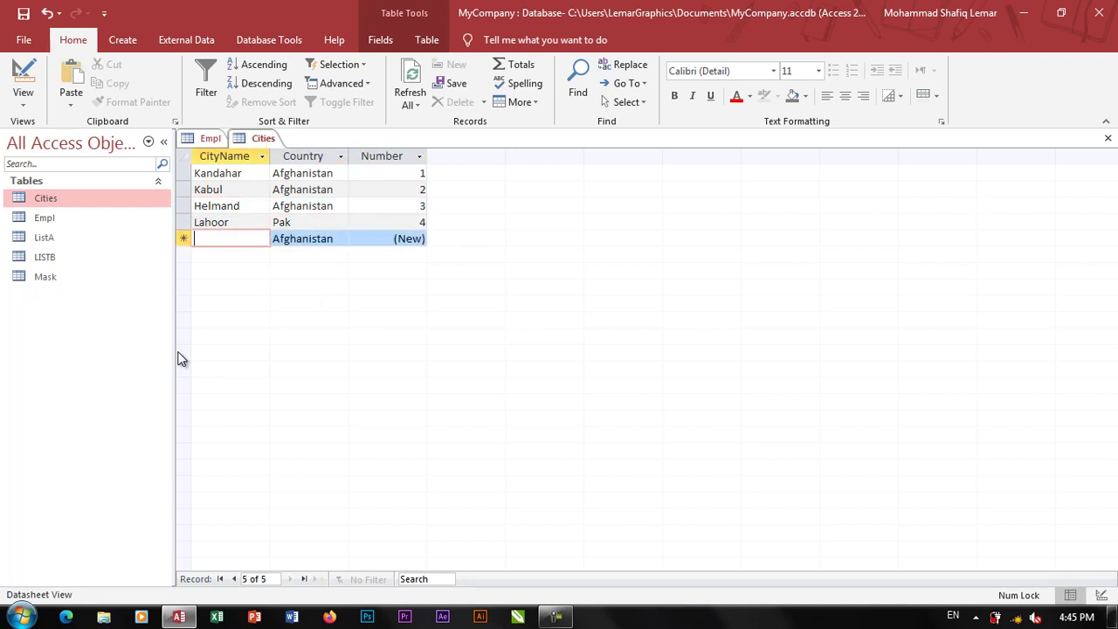
text(Tehran)
key(Tab)
text(Ira)
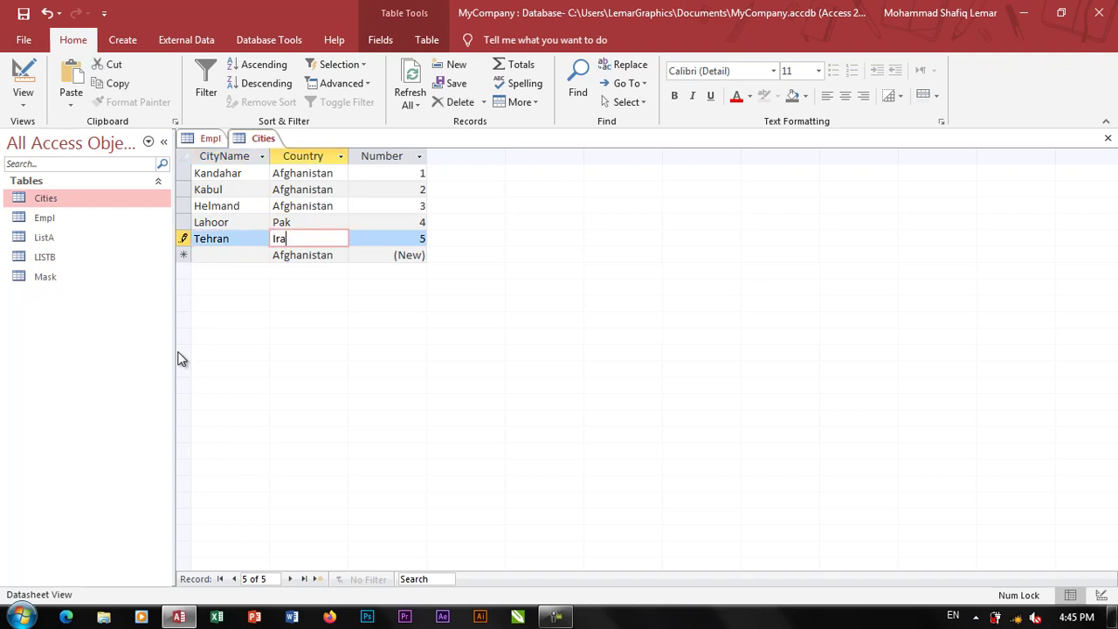
text(n)
key(Tab)
key(Tab)
text(Na)
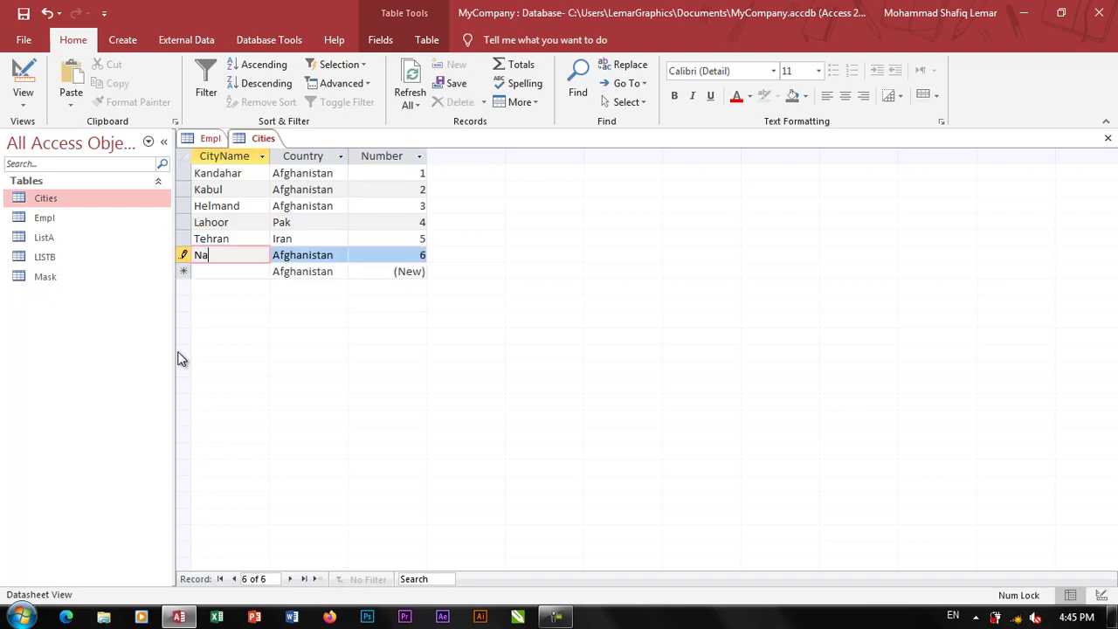
text(ngerhar)
key(Tab)
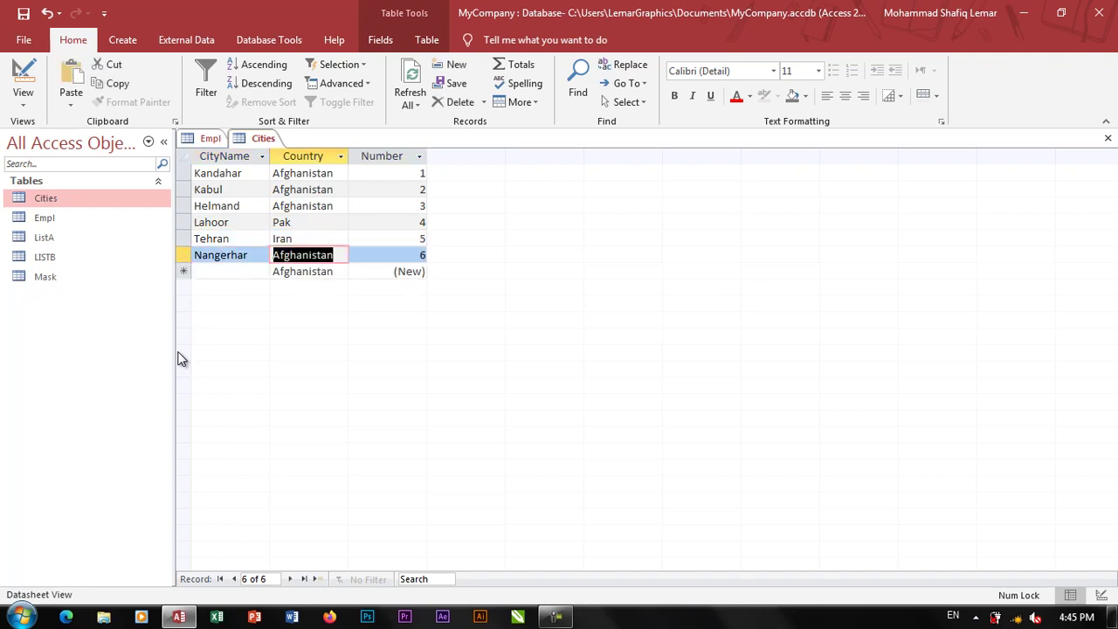
key(ctrl+w)
Step: Back in Empl, review the six cities in the City dropdown, then switch to Design view
click(410, 92)
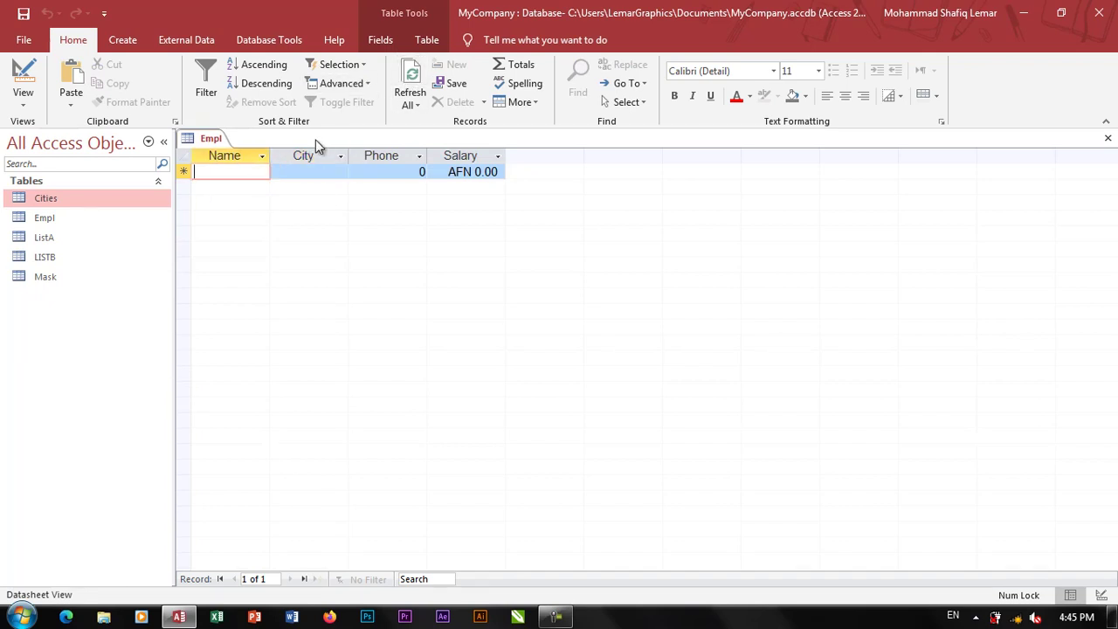
click(330, 172)
click(340, 173)
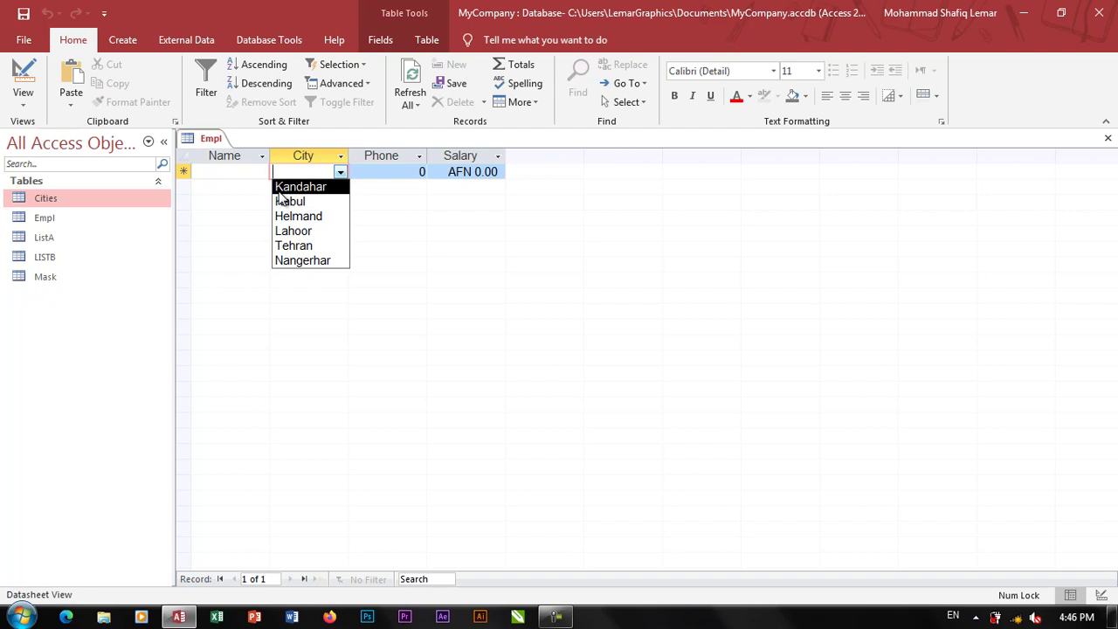
click(24, 77)
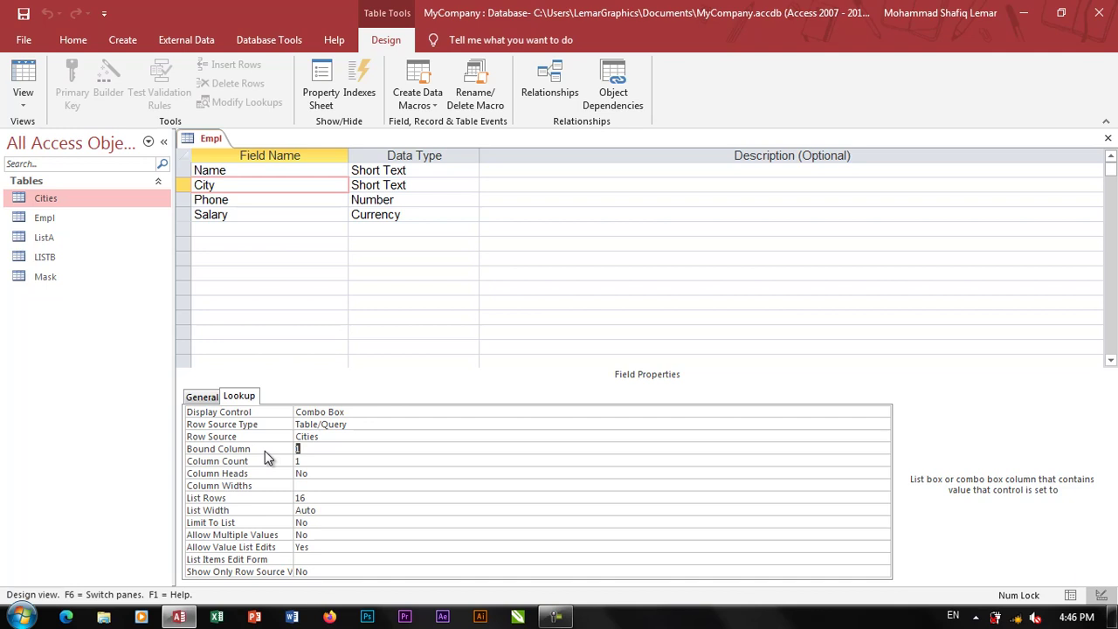
text(2)
Step: Set City's Bound Column to 2, switch to Datasheet view, and enter the name Ahmad
key(Return)
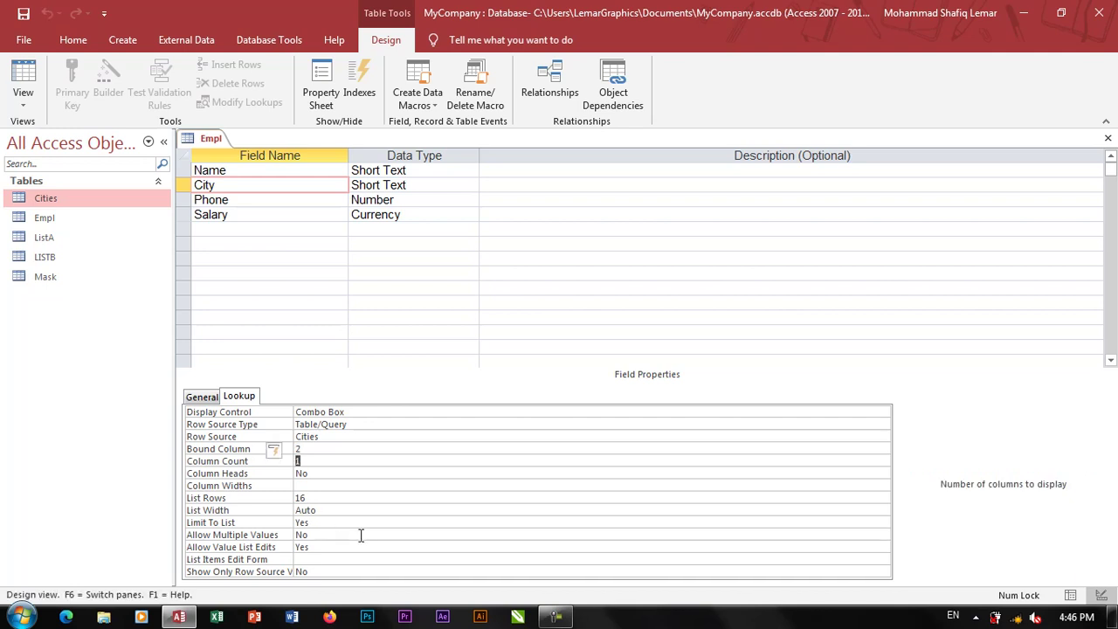
click(23, 77)
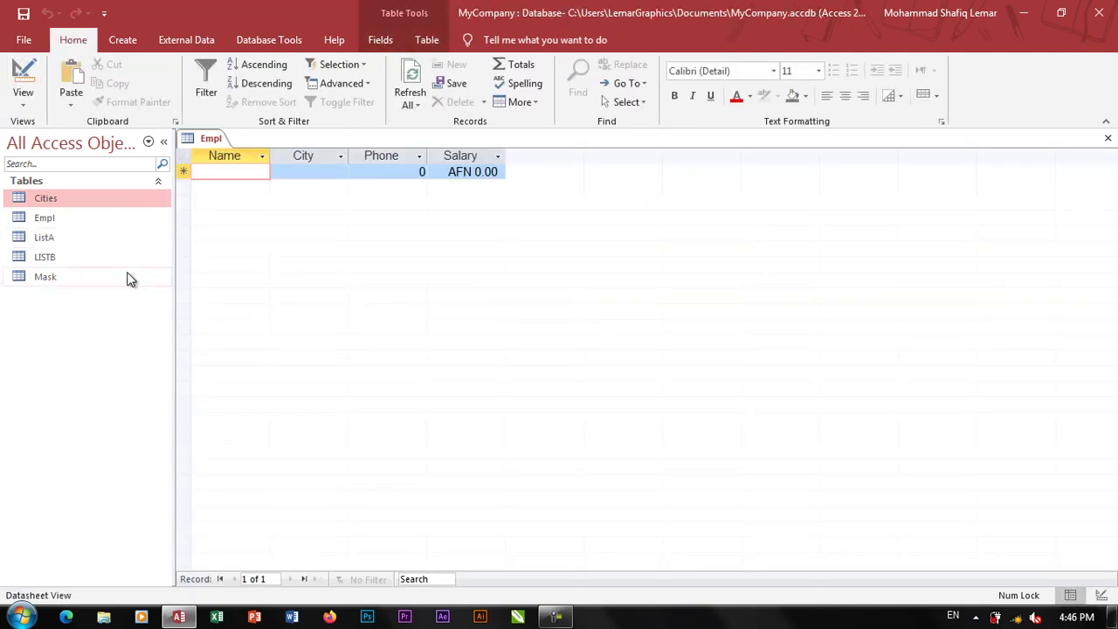
text(Ahmad)
key(Tab)
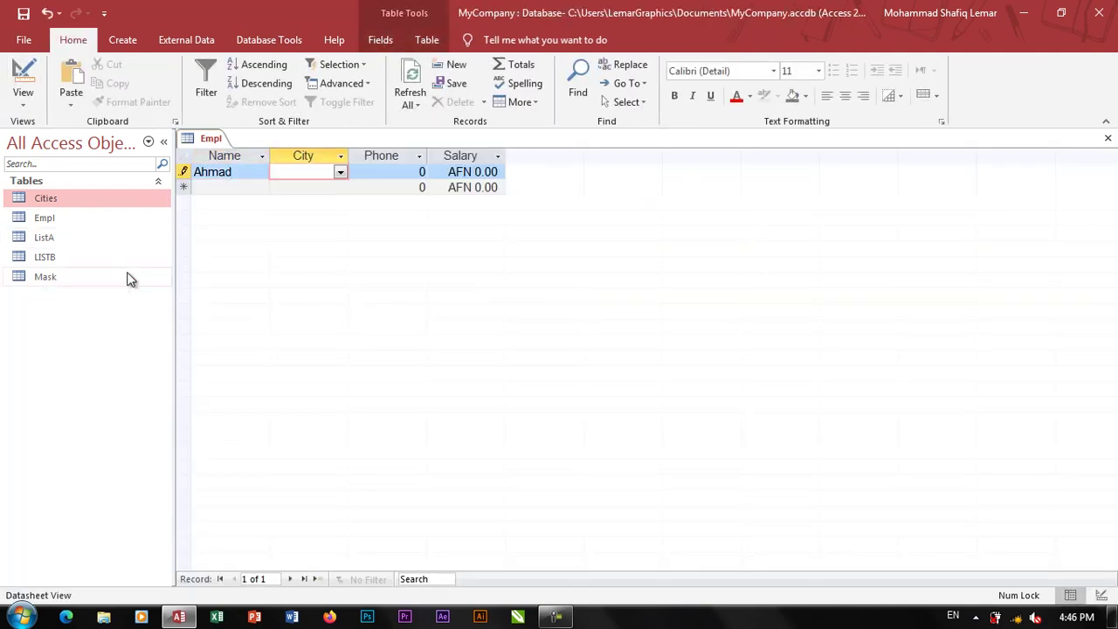
Step: Give Ahmad city Kandahar and phone 2342, then add Wahid with Kandahar and phone 654
text(Kandahar)
key(Tab)
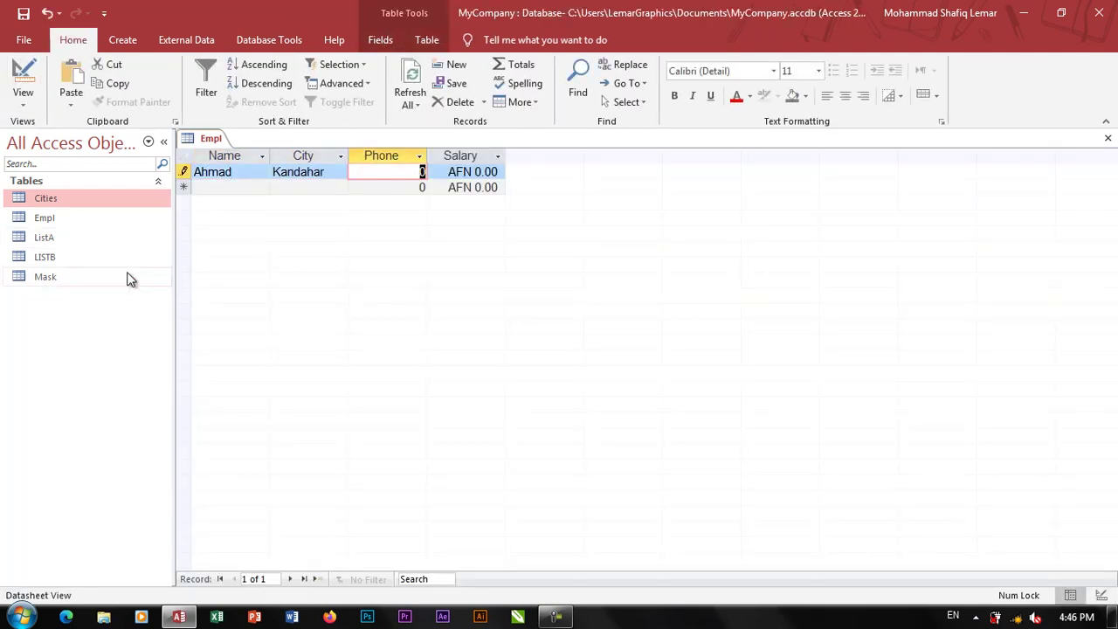
text(2342)
key(Tab)
key(Tab)
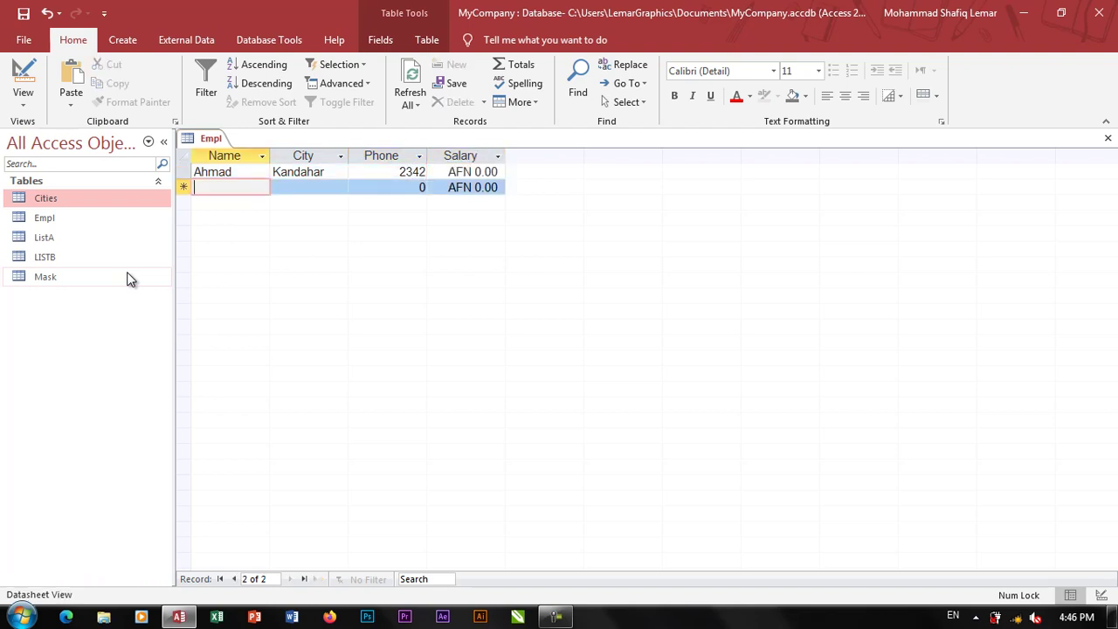
text(Wahid)
key(Tab)
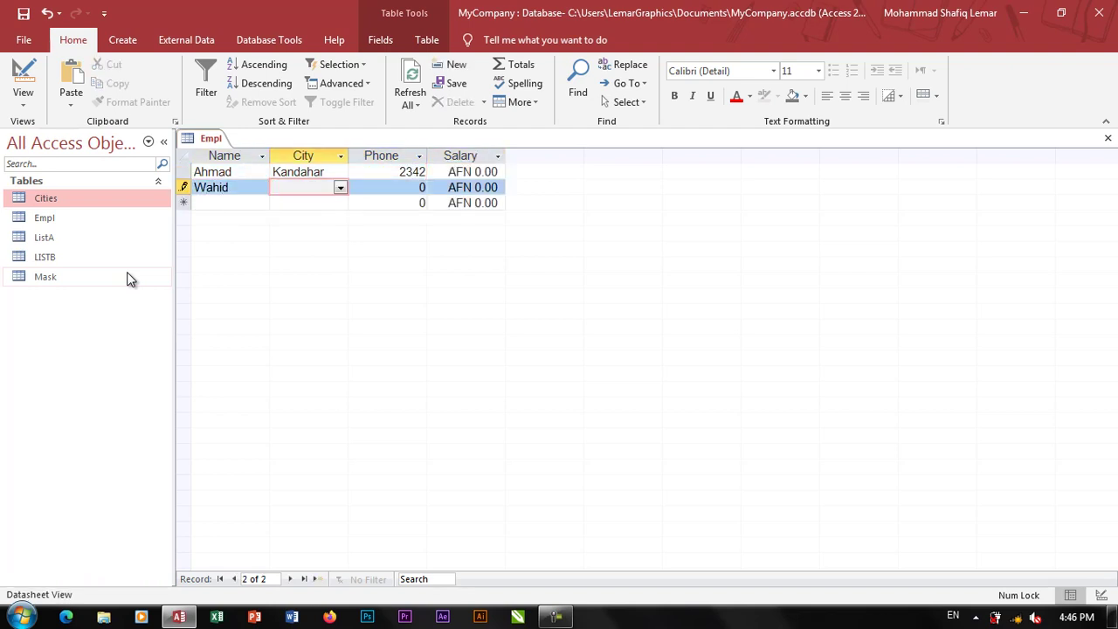
text(K)
key(Tab)
text(65)
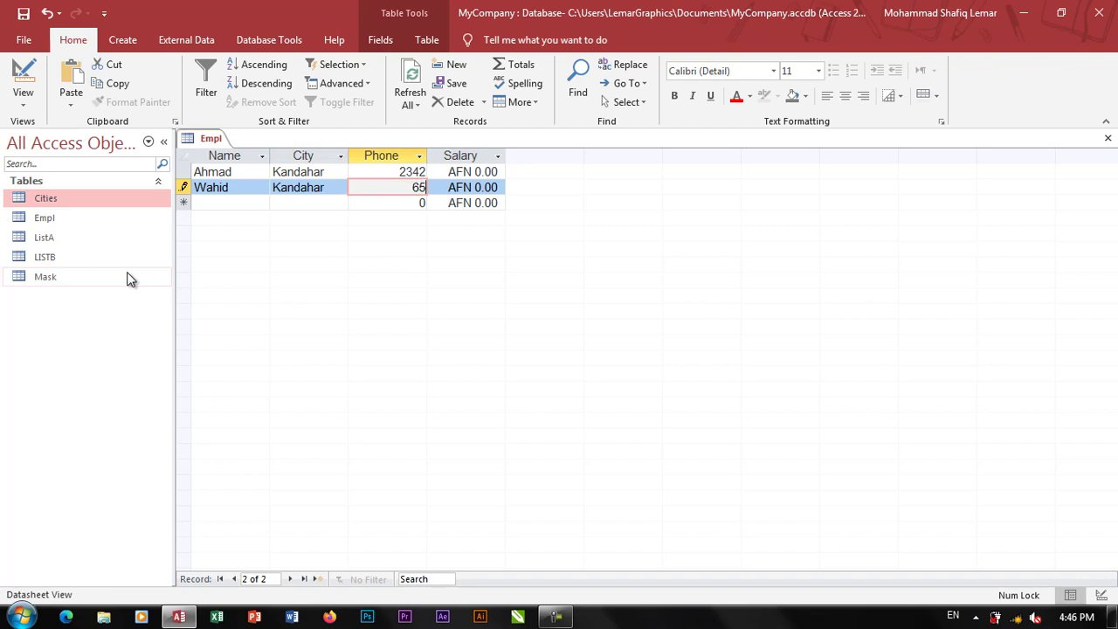
text(4)
key(Tab)
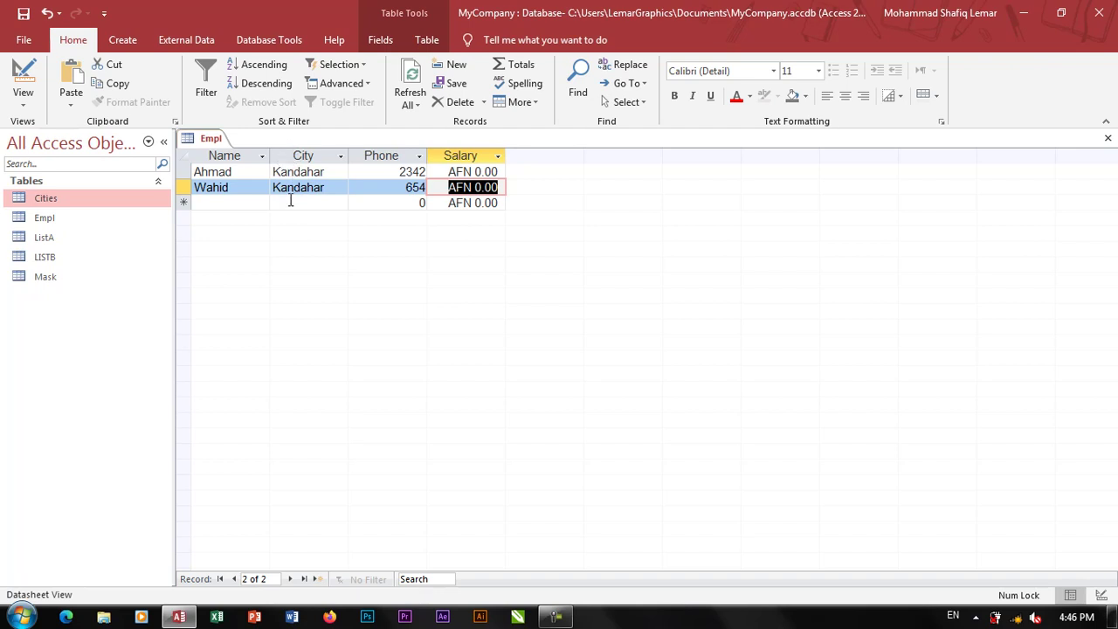
Step: Reset City's Bound Column to 1 and review the City column in the datasheet
click(23, 79)
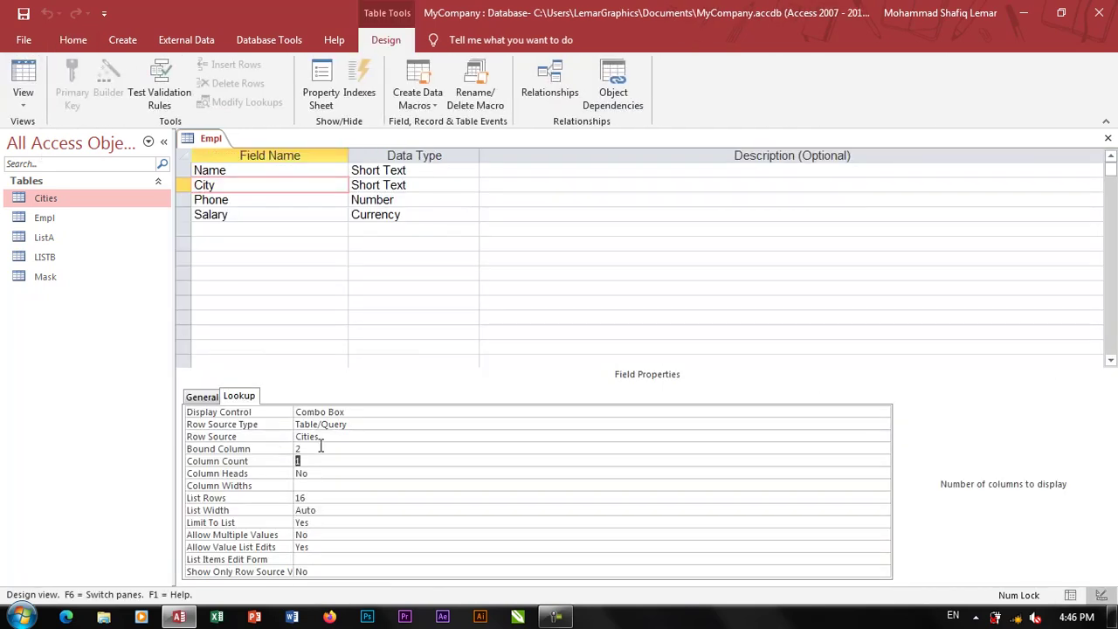
click(321, 449)
text(1)
key(Return)
click(23, 79)
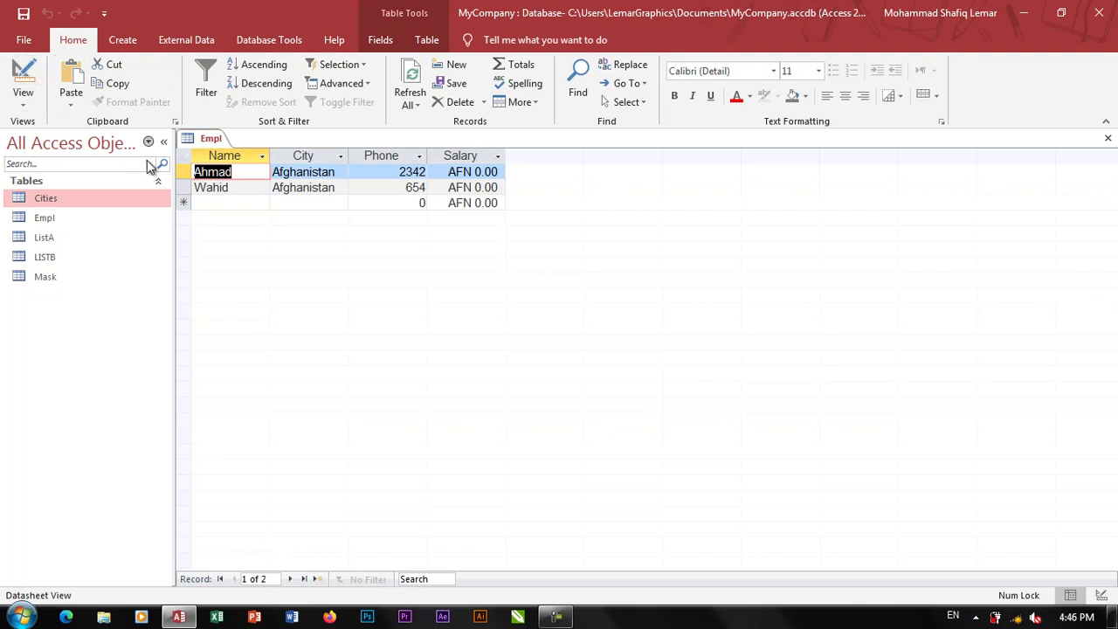
click(316, 158)
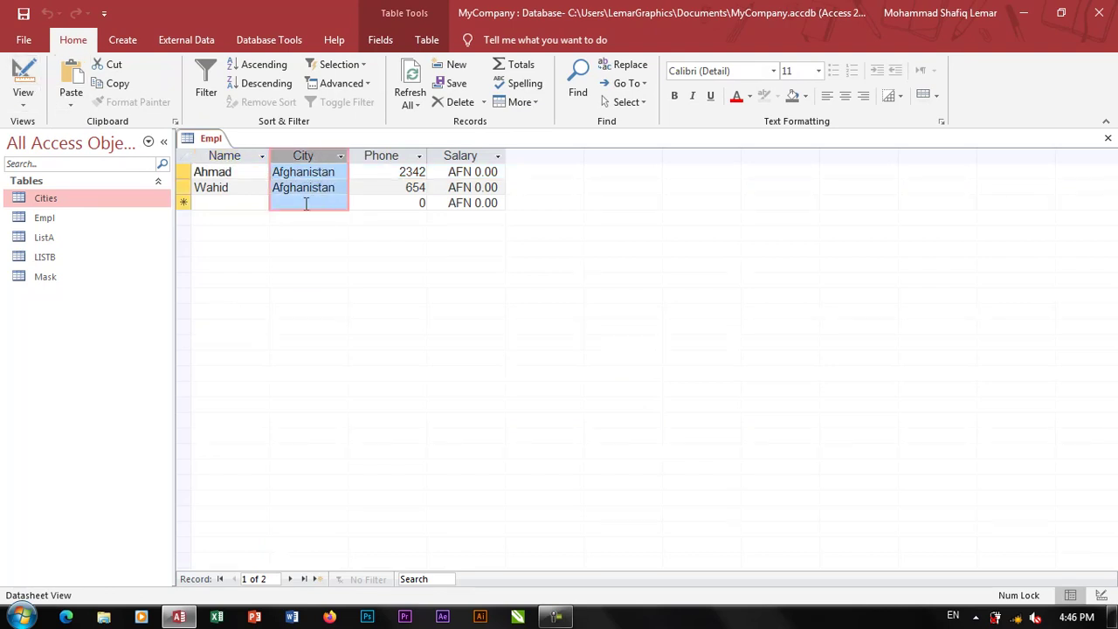
Step: Back in Design view, set the City lookup's Column Count to 3
click(21, 77)
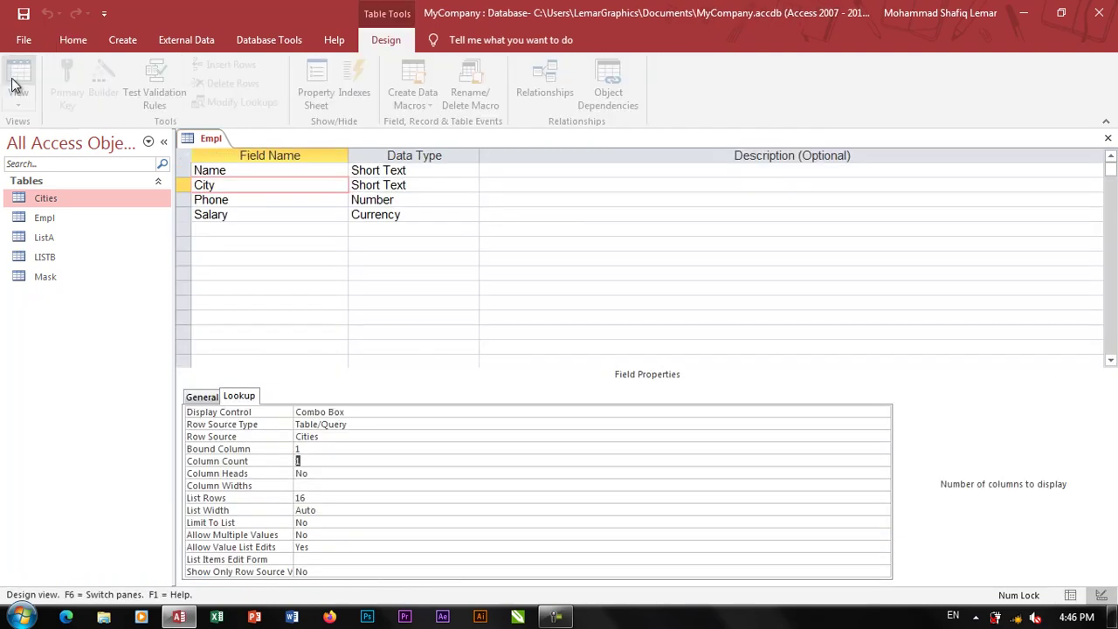
click(297, 448)
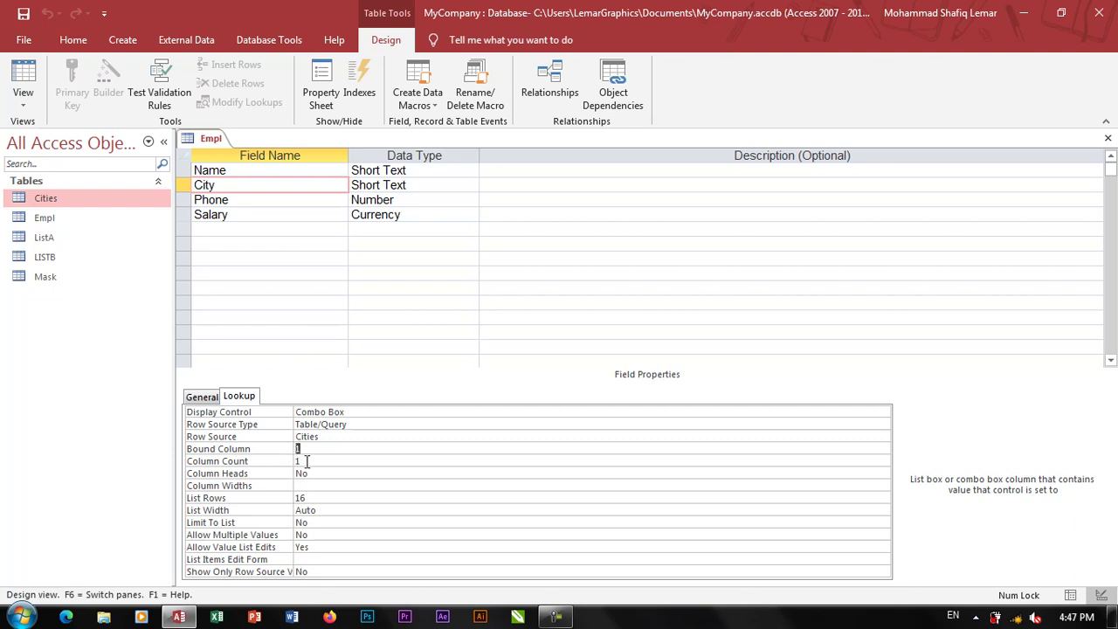
click(300, 460)
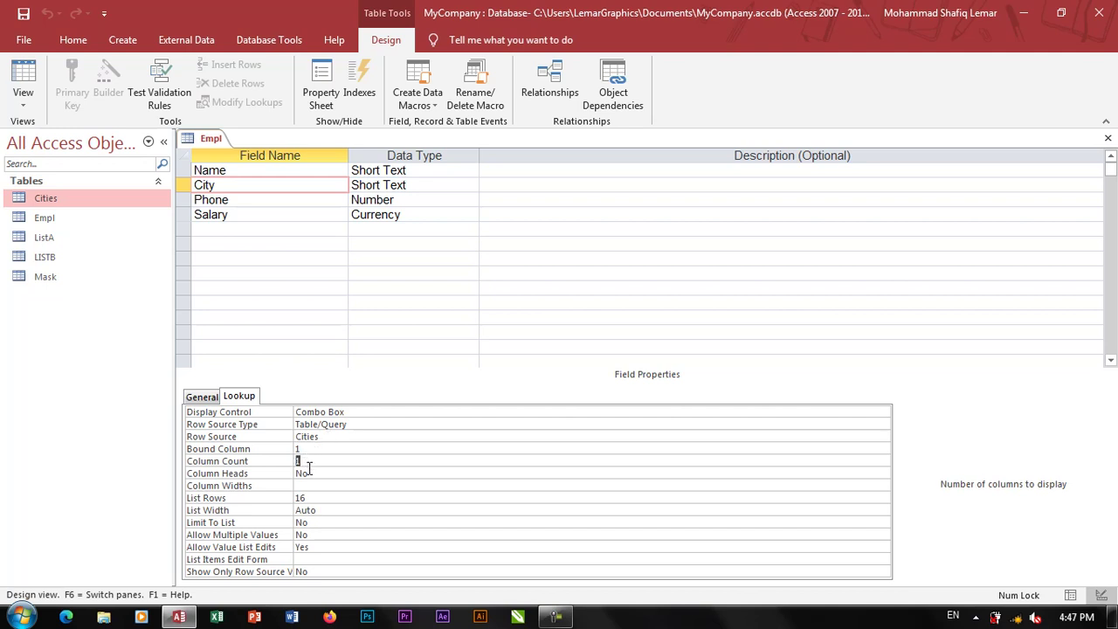
click(301, 473)
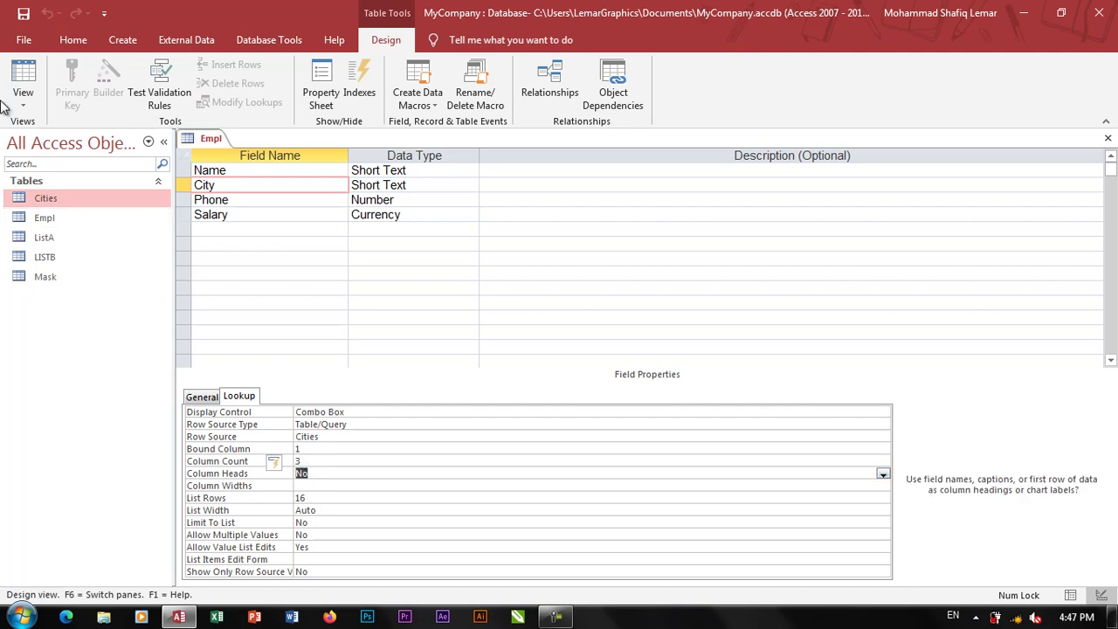
Step: Inspect Ahmad's City dropdown against the Column Count and Column Heads settings
click(23, 78)
click(306, 172)
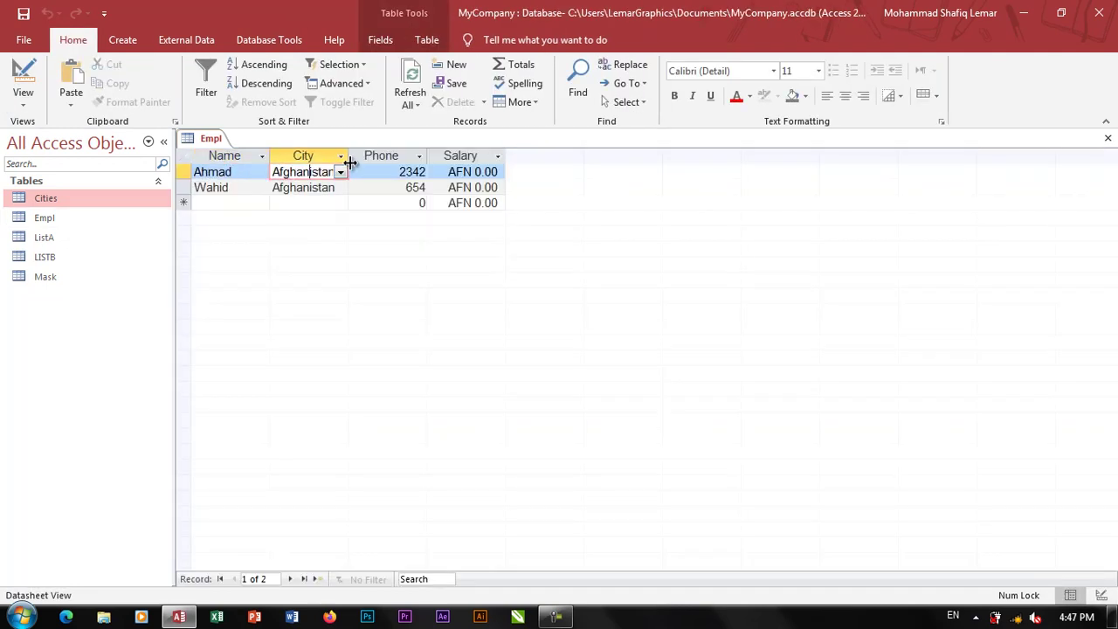
click(341, 172)
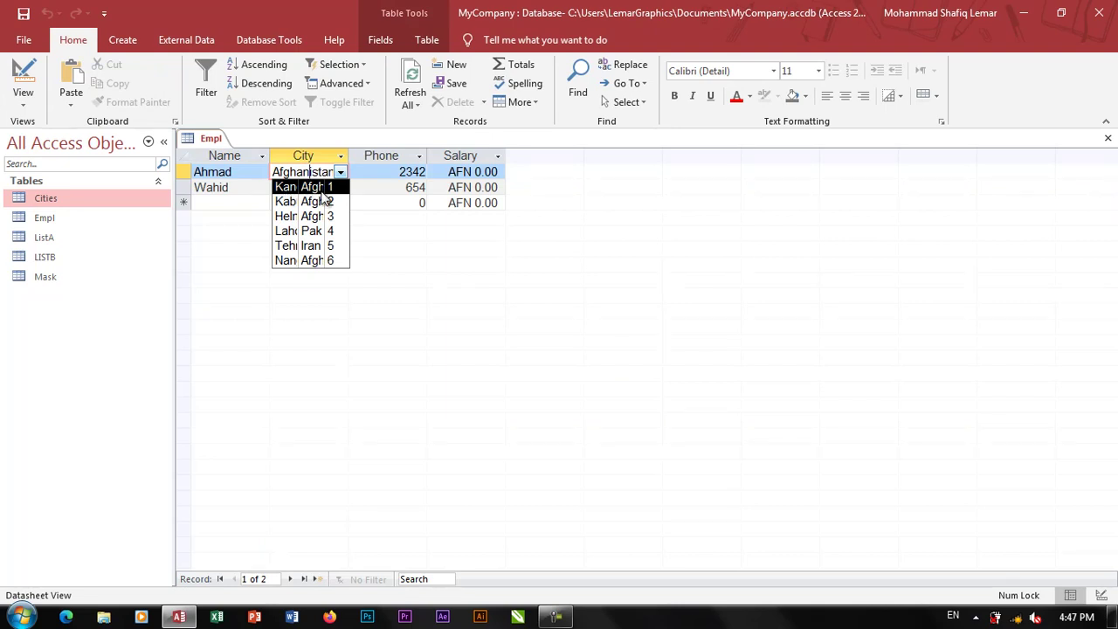
click(24, 79)
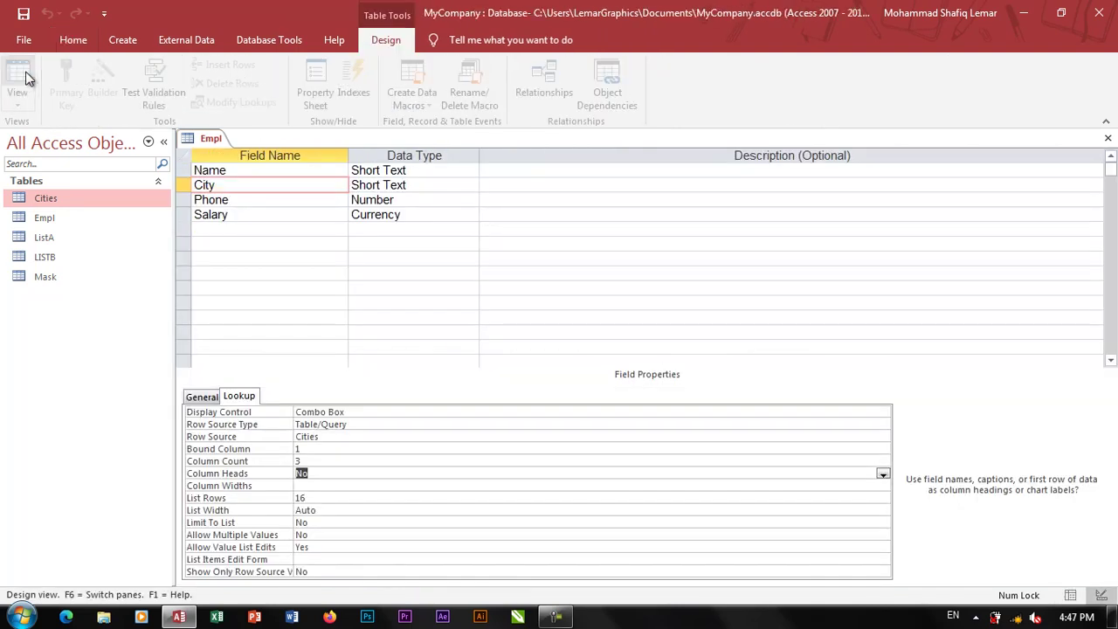
click(307, 461)
click(306, 472)
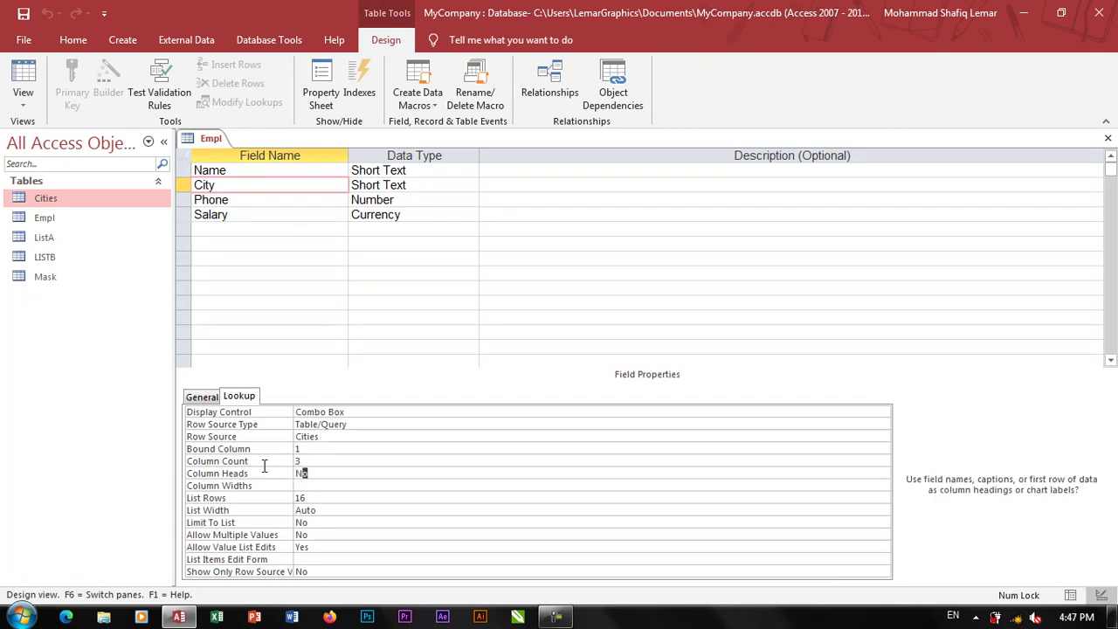
click(23, 79)
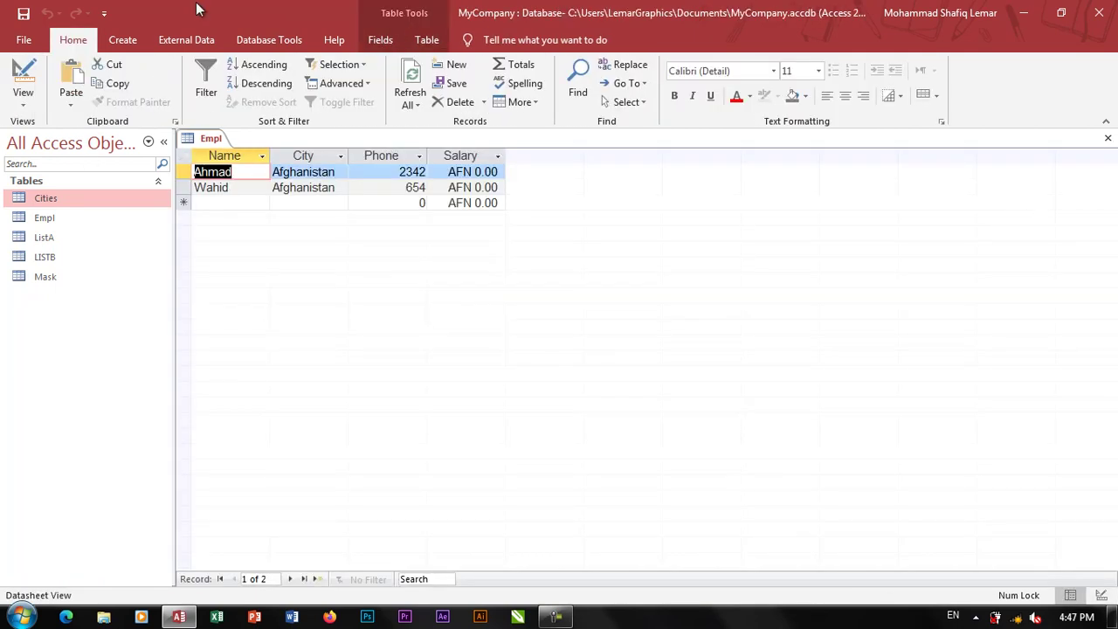
click(310, 172)
click(341, 172)
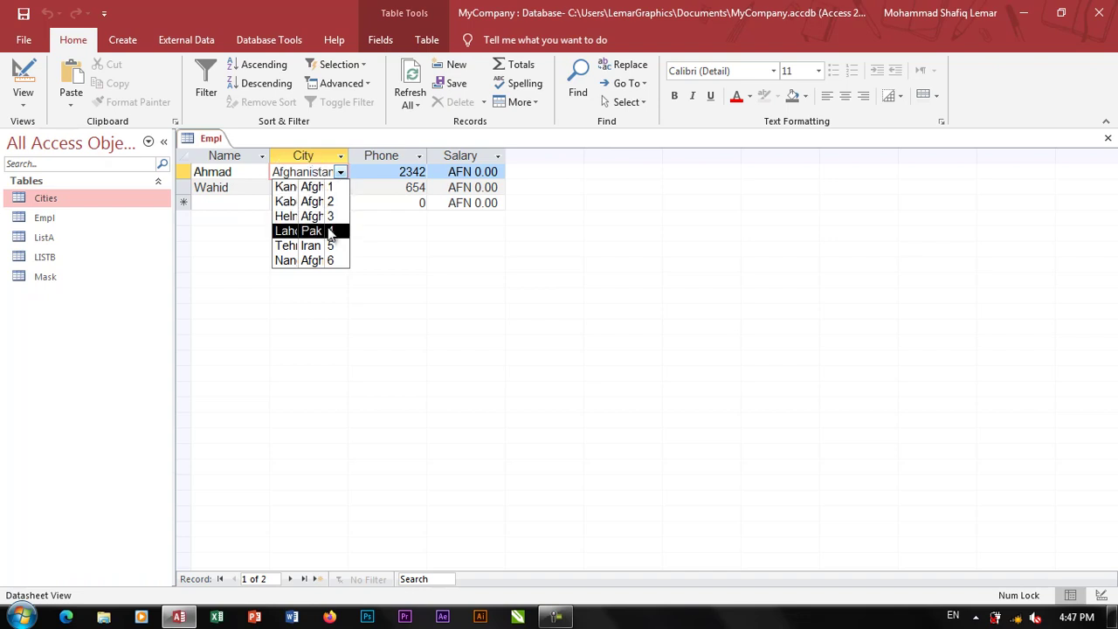
Step: Set Column Heads to Yes and confirm Ahmad's City list now shows headings
click(24, 79)
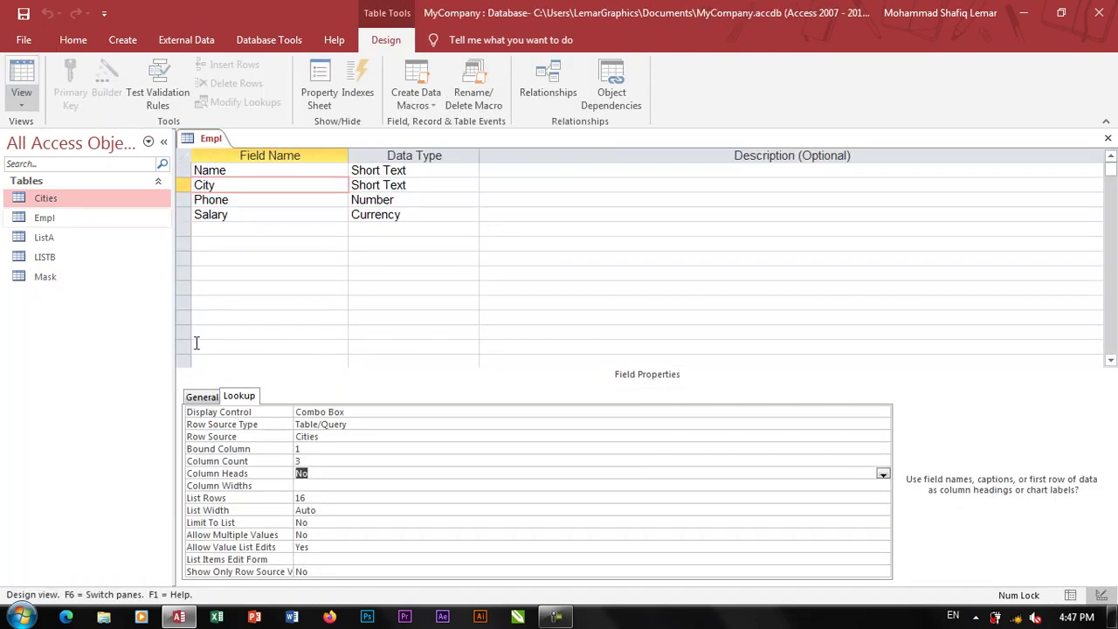
double_click(302, 473)
click(297, 486)
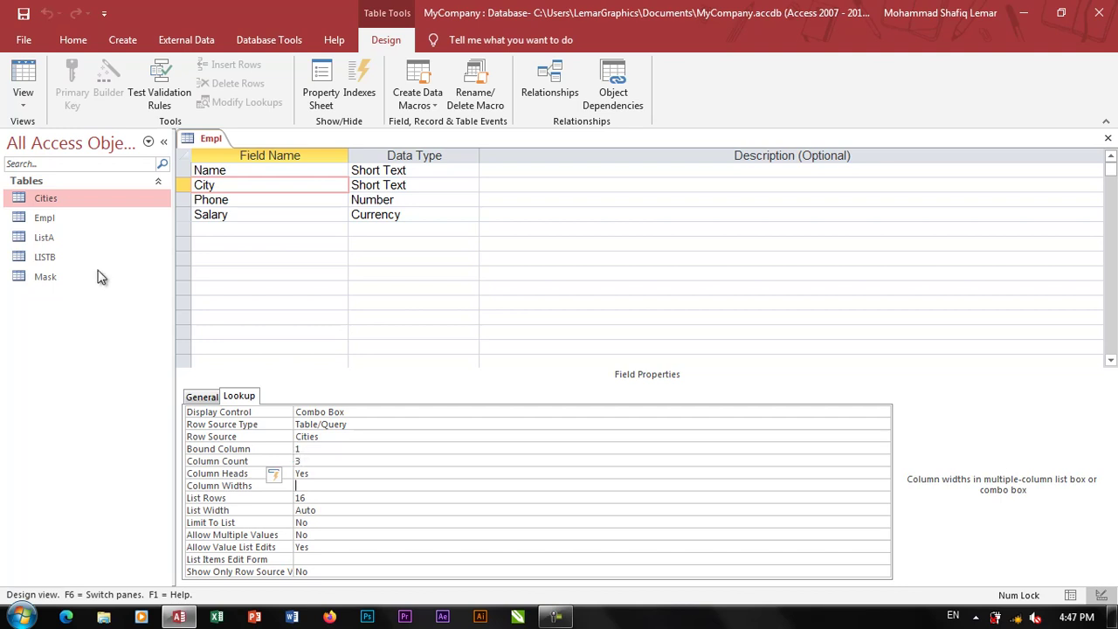
click(26, 70)
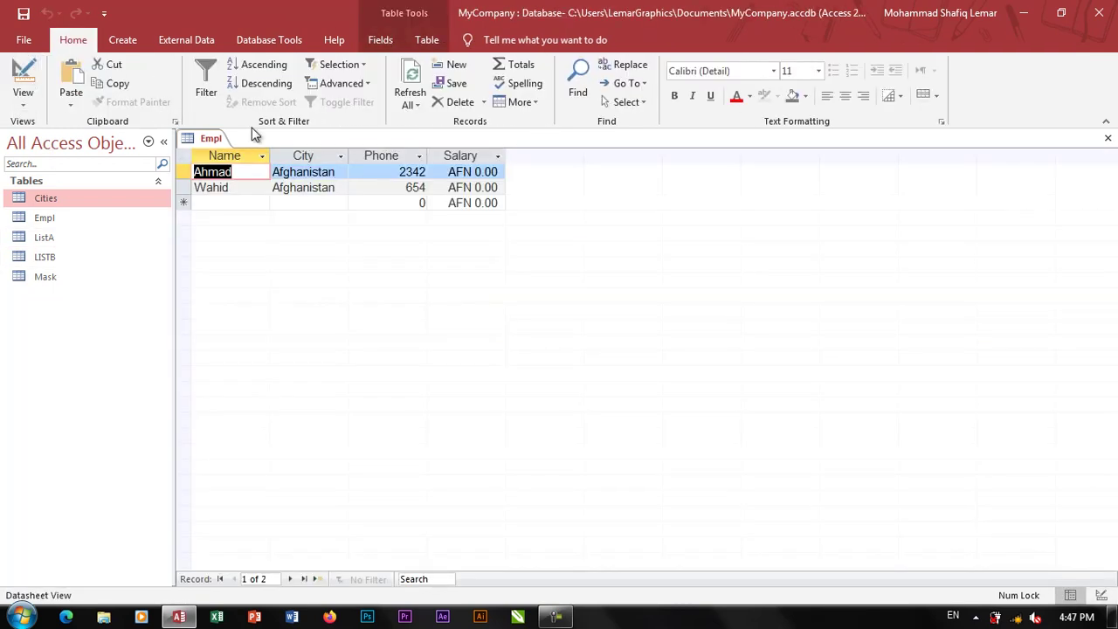
click(291, 171)
click(341, 172)
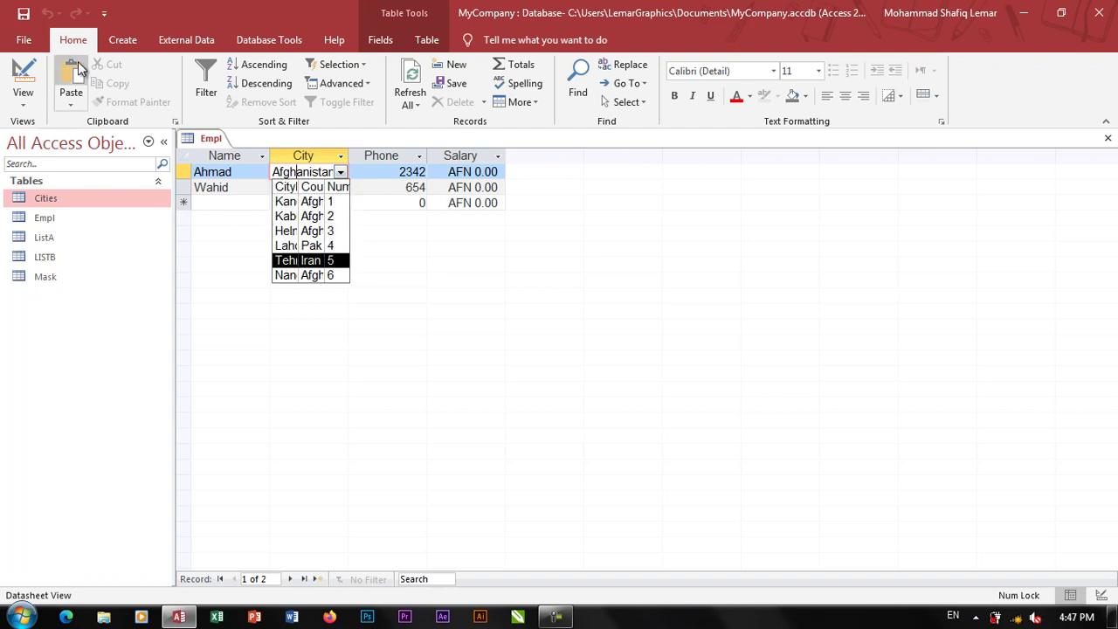
Step: Set Column Widths to 0.1";0.5";1", save Empl, and check the City list's columns
click(23, 83)
text(0.1,0.5,1)
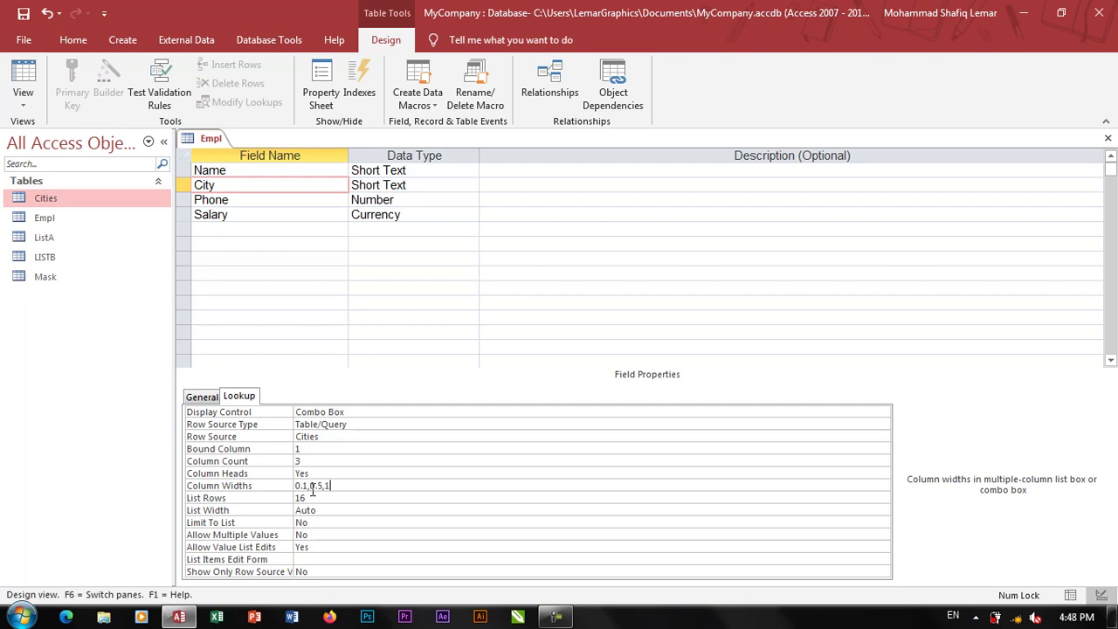
key(Return)
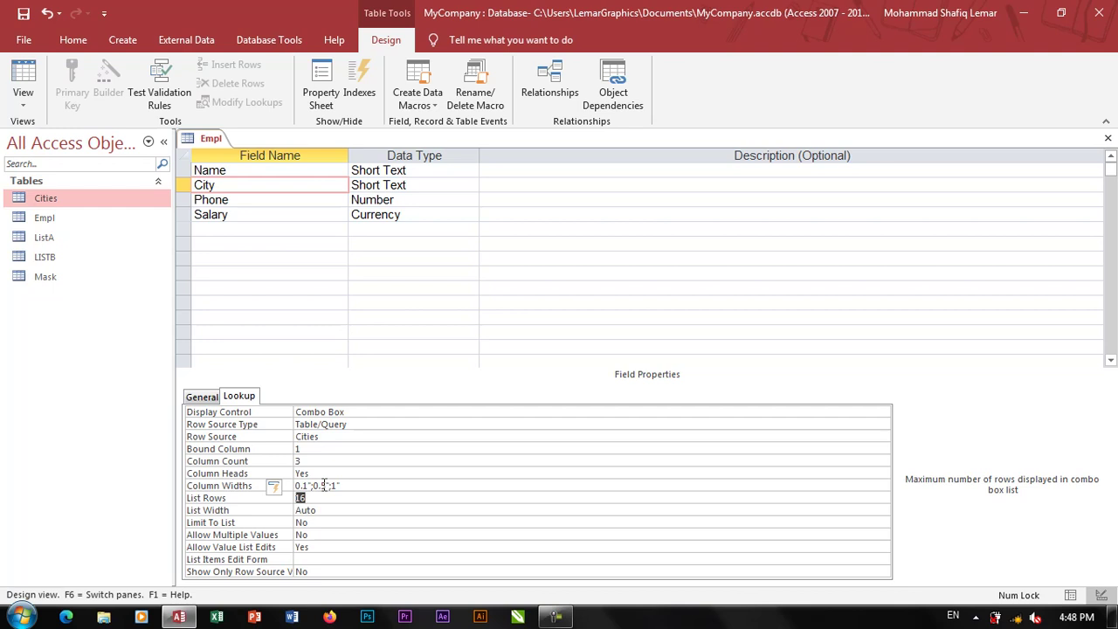
click(23, 81)
key(Return)
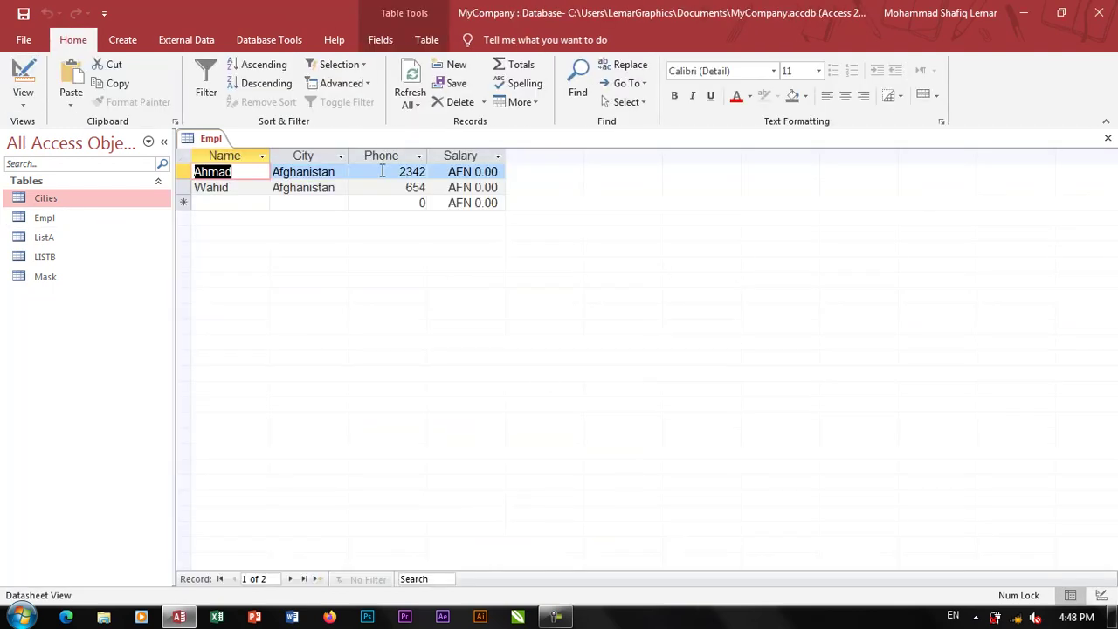
click(340, 172)
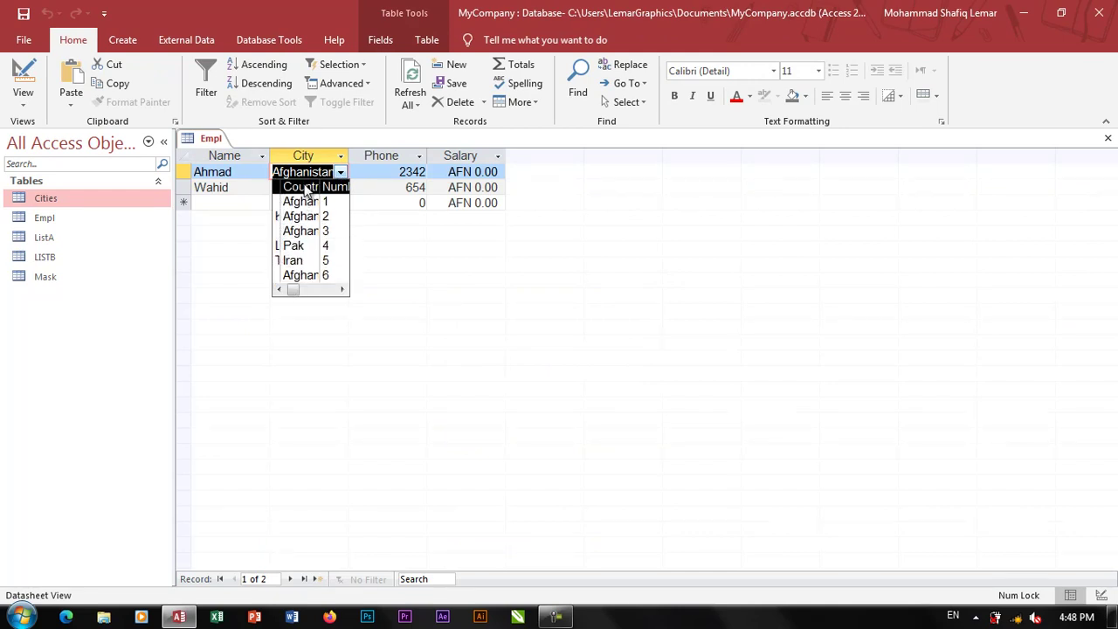
click(342, 289)
click(343, 289)
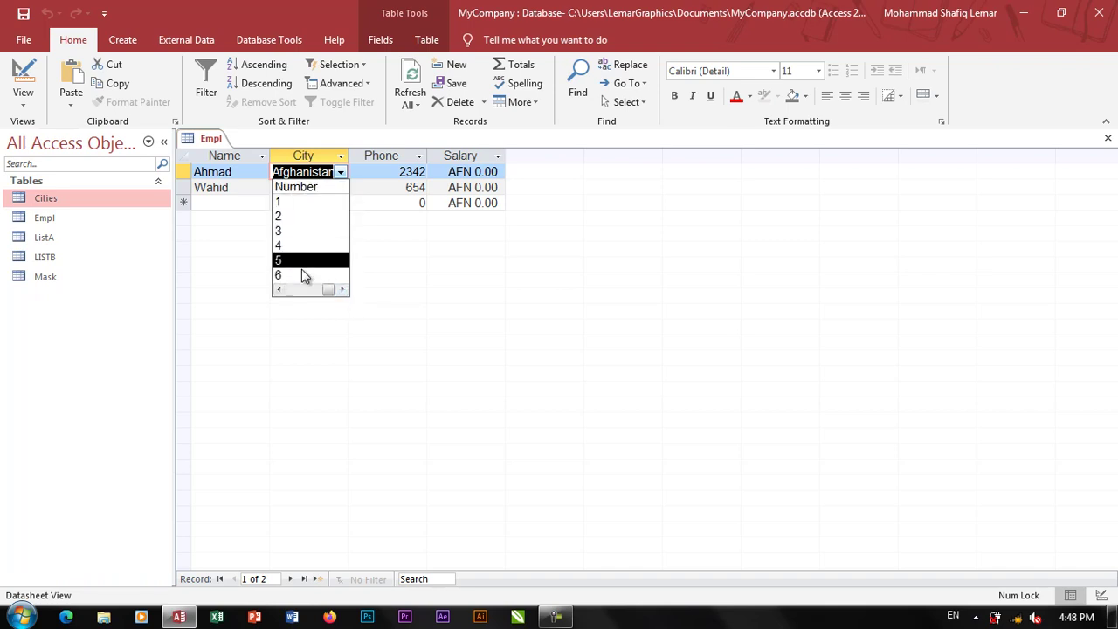
Step: Change the City lookup's Column Widths to 1";1";0.2"
click(23, 77)
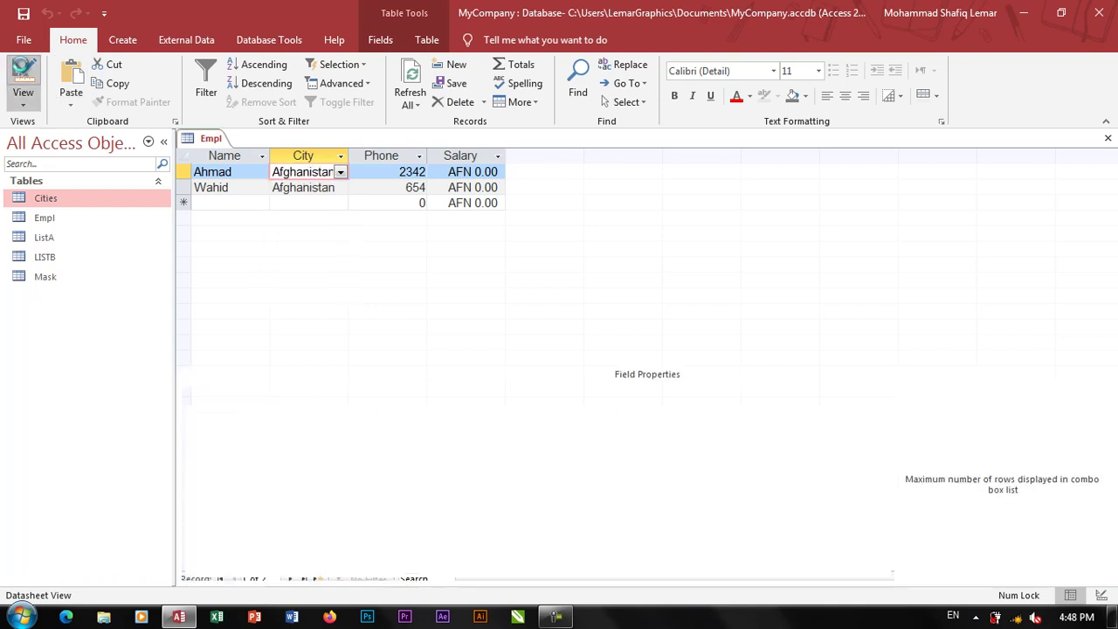
click(283, 485)
click(263, 480)
text(0)
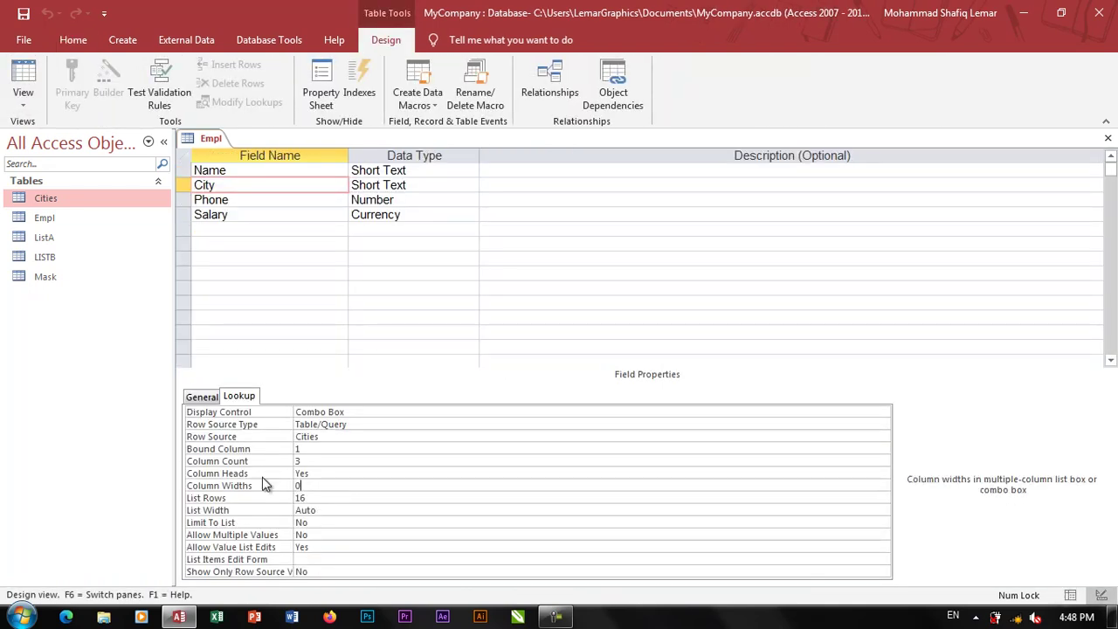
key(BackSpace)
key(BackSpace)
text(1;)
text(1)
text(,0)
text(.2)
key(Return)
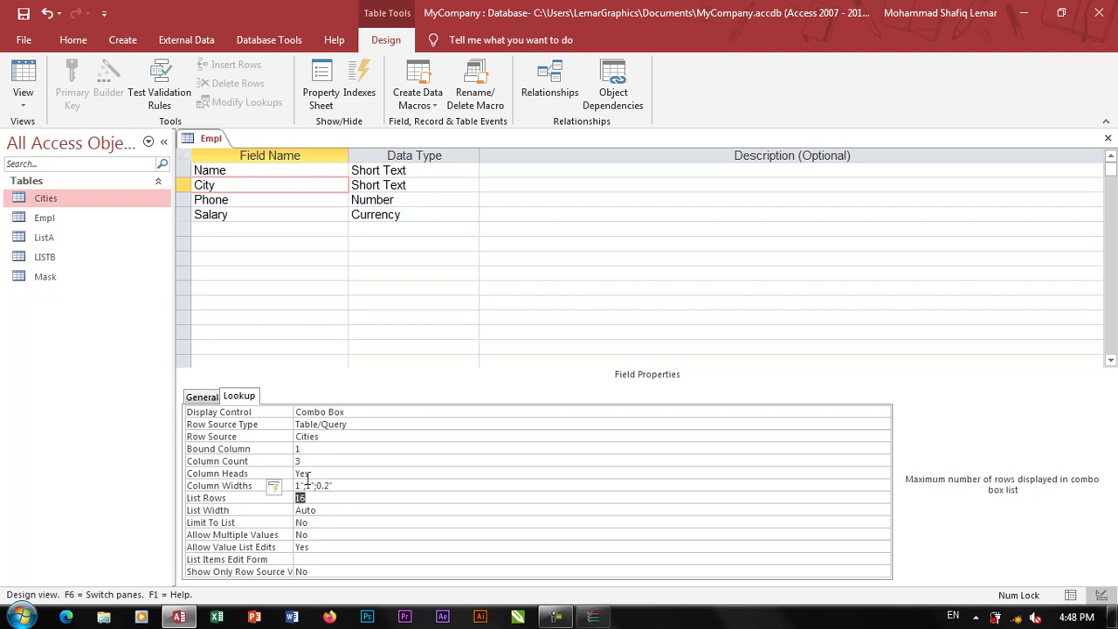
Step: Save Empl and check the new column widths in Ahmad's City dropdown
click(24, 81)
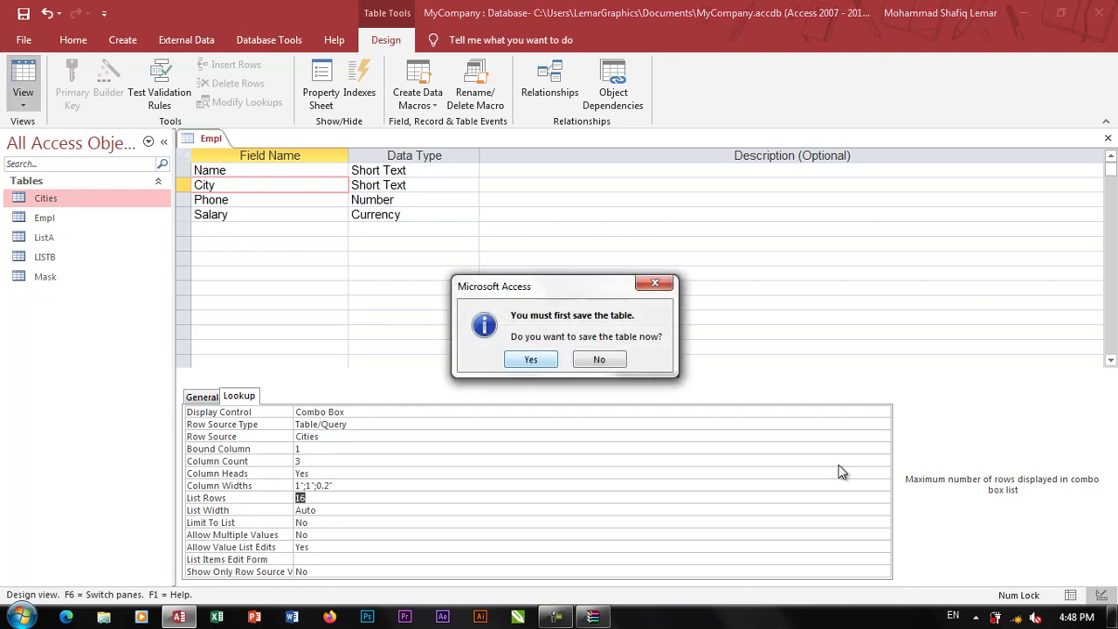
click(531, 360)
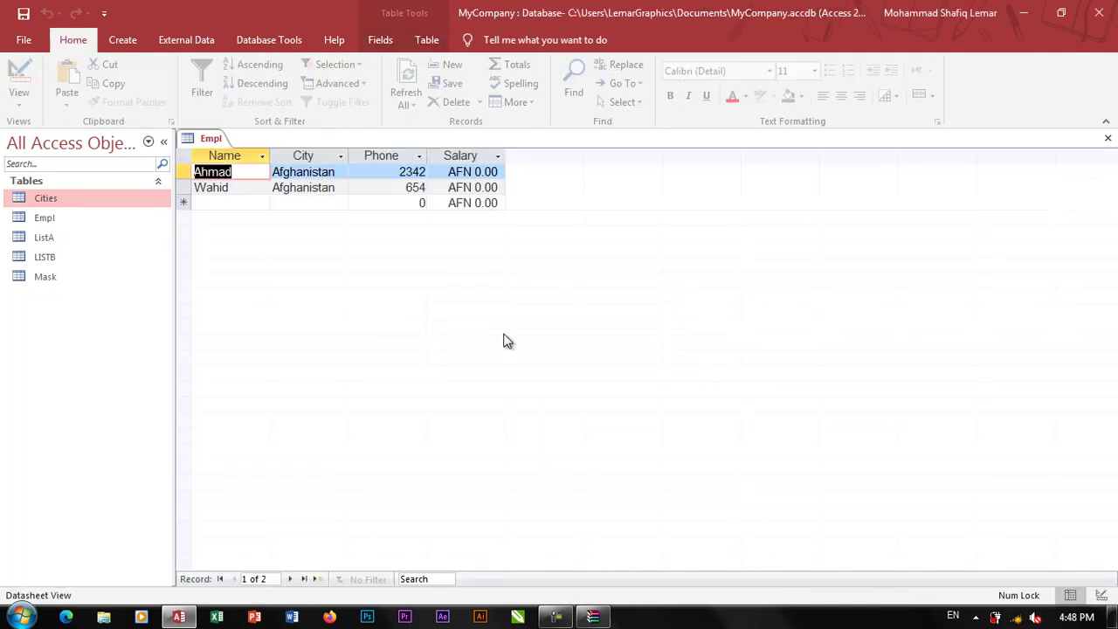
click(325, 172)
click(341, 172)
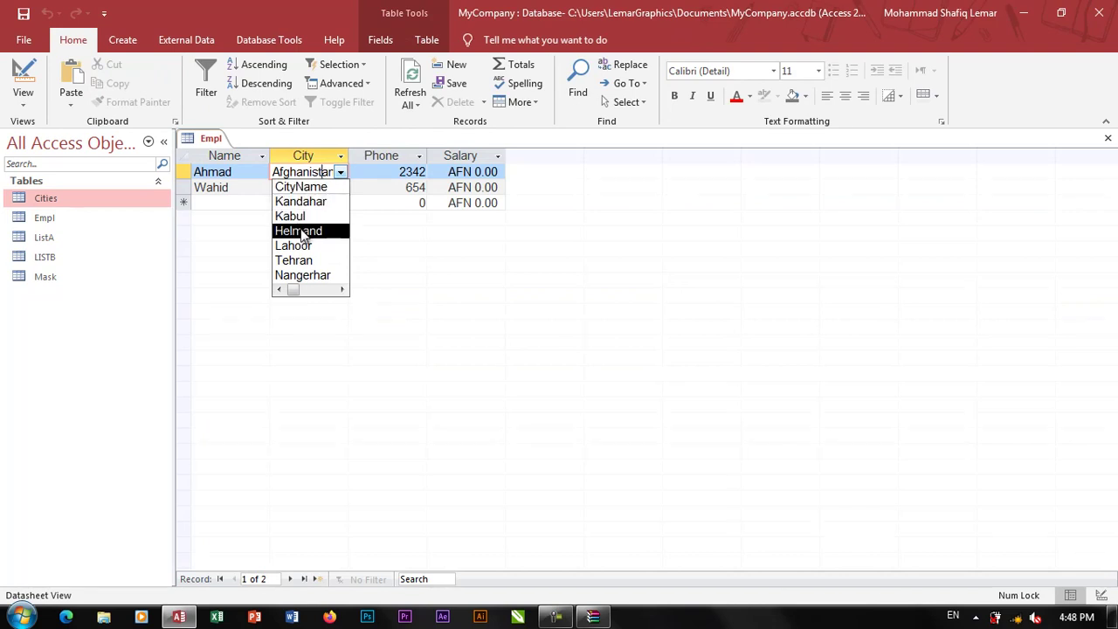
click(343, 291)
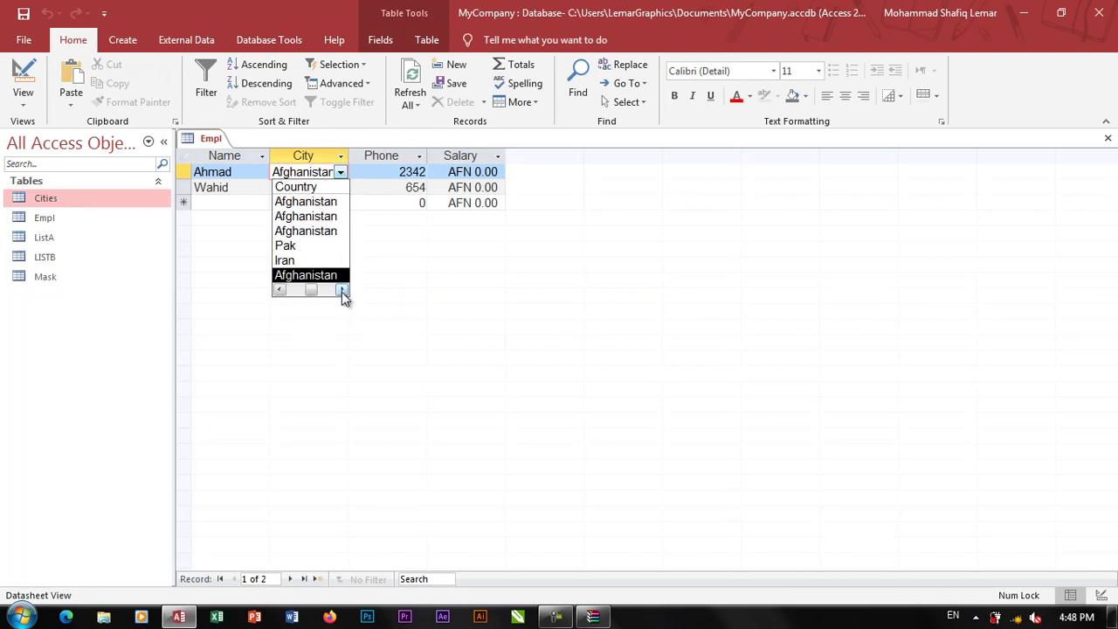
click(342, 291)
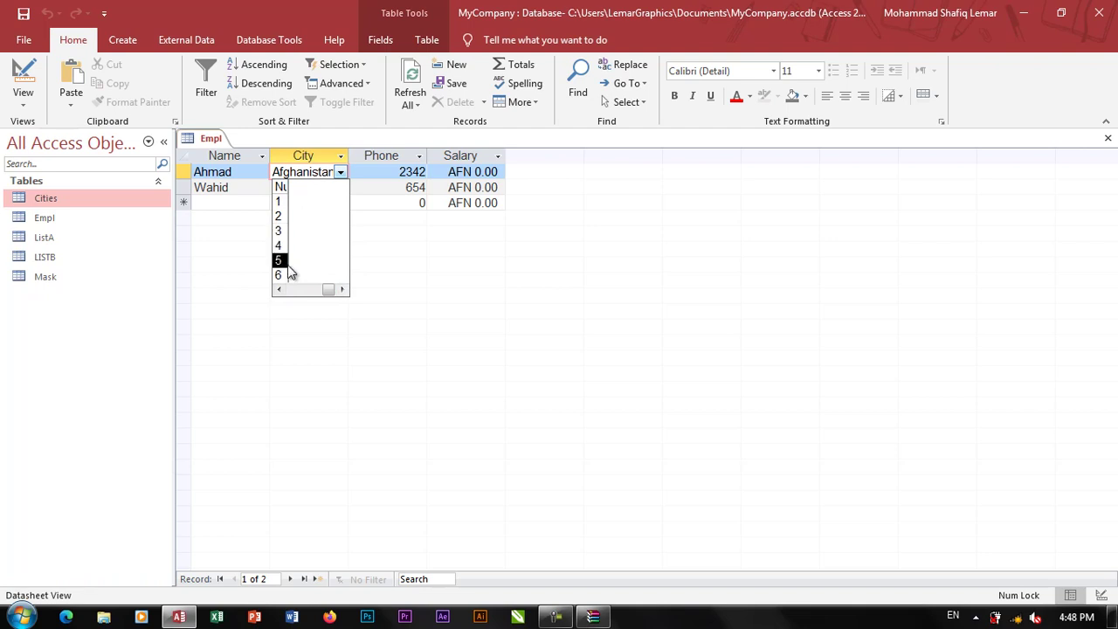
Step: Go back to Empl's design view and close the table
click(36, 81)
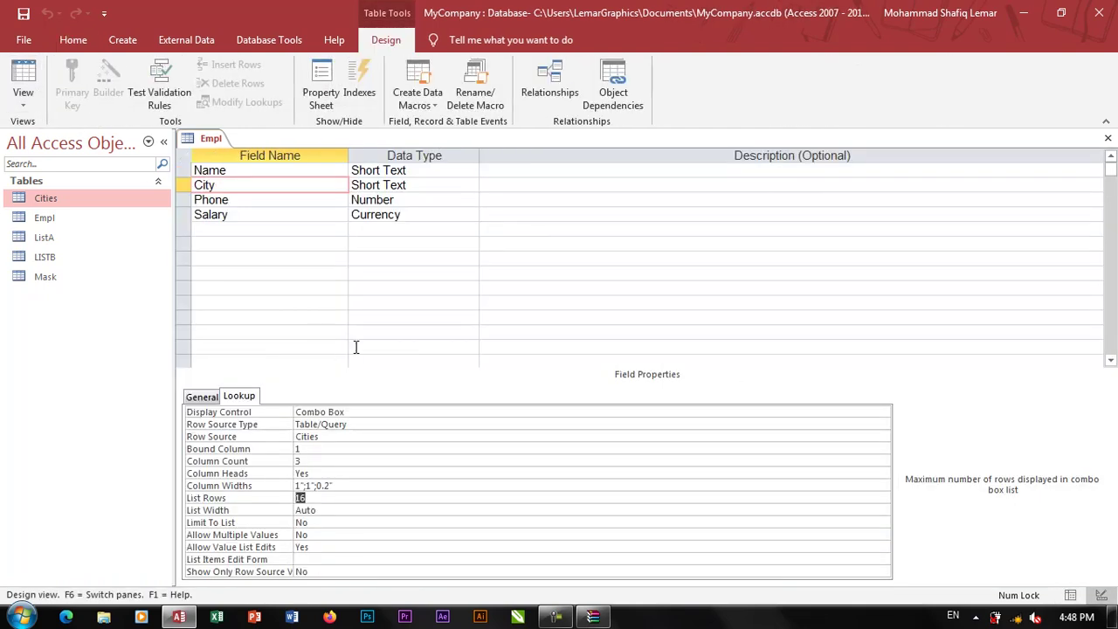
key(Up)
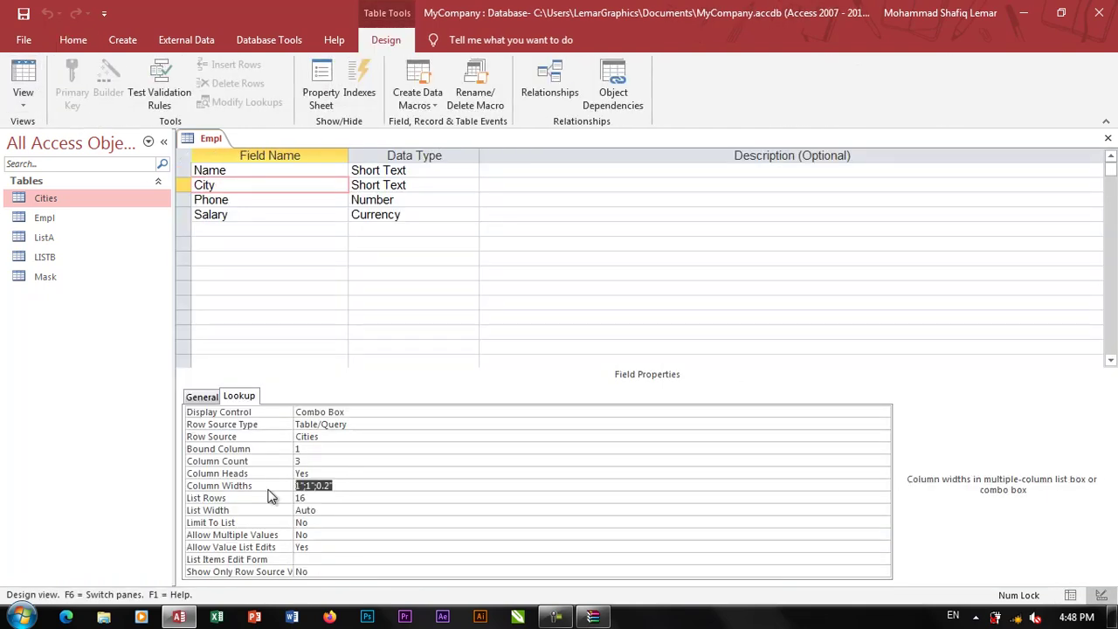
key(Down)
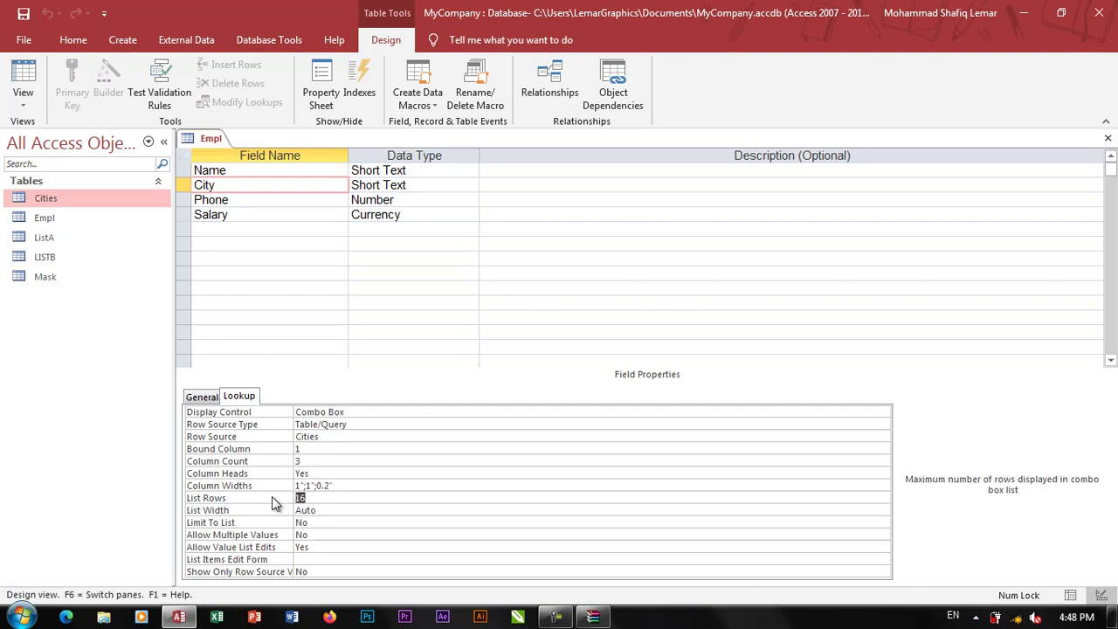
key(ctrl+w)
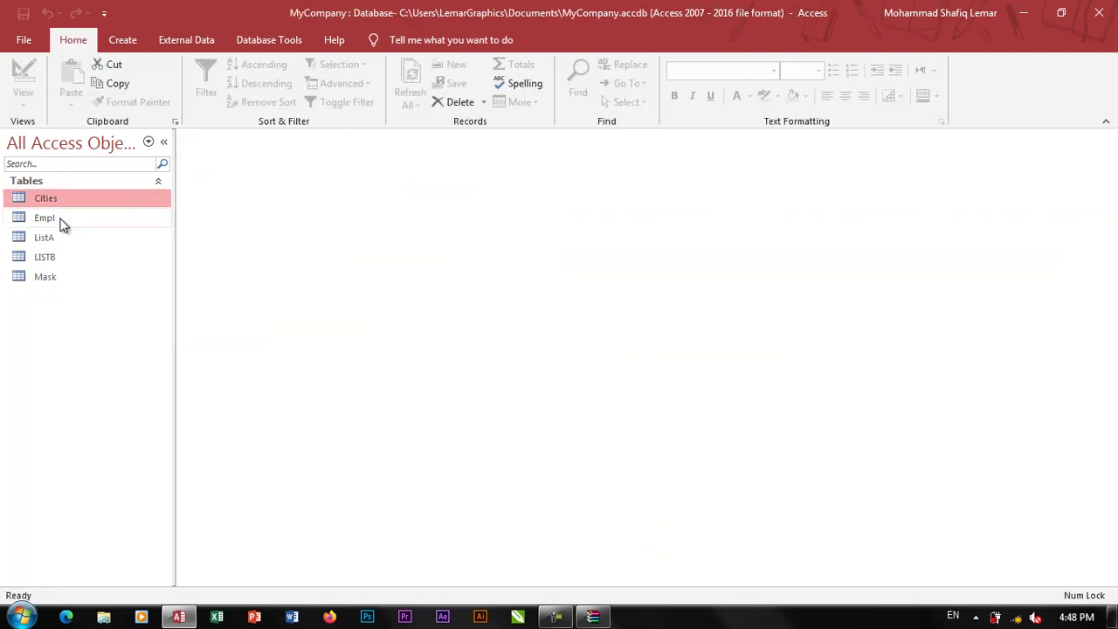
Step: Close Cities, reopen Empl's datasheet and drop down Ahmad's six-city City list
double_click(48, 199)
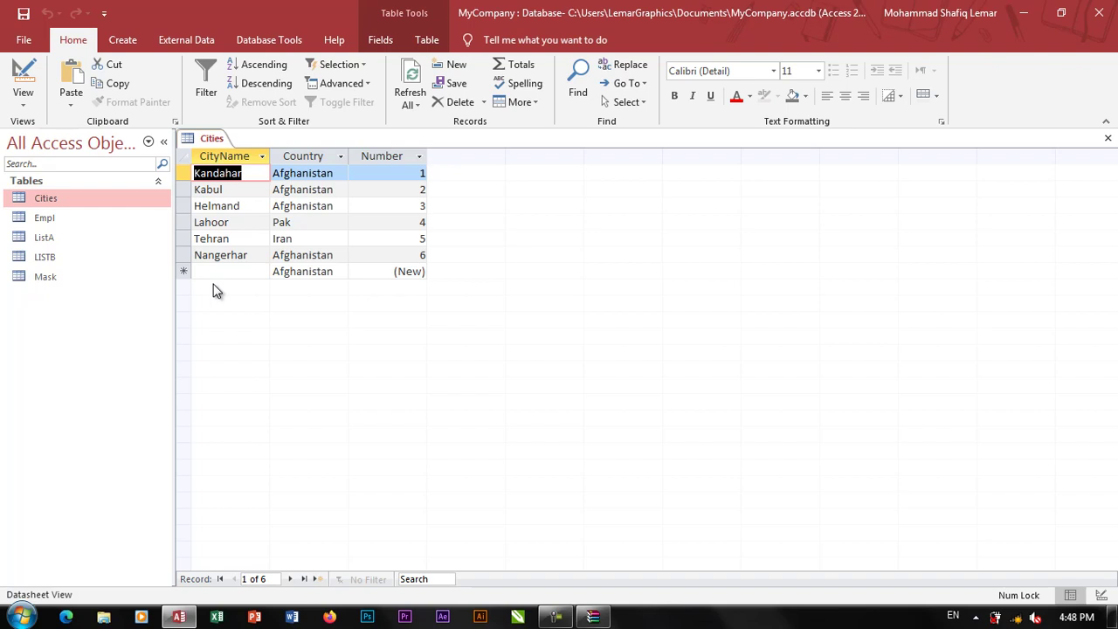
key(ctrl+w)
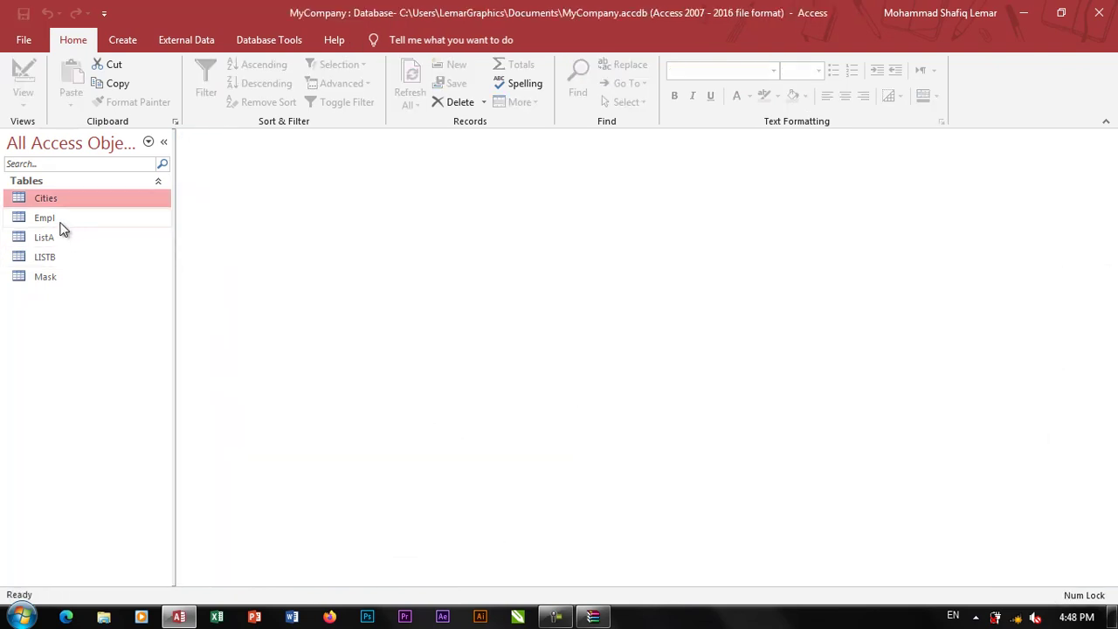
double_click(59, 223)
click(336, 180)
click(340, 173)
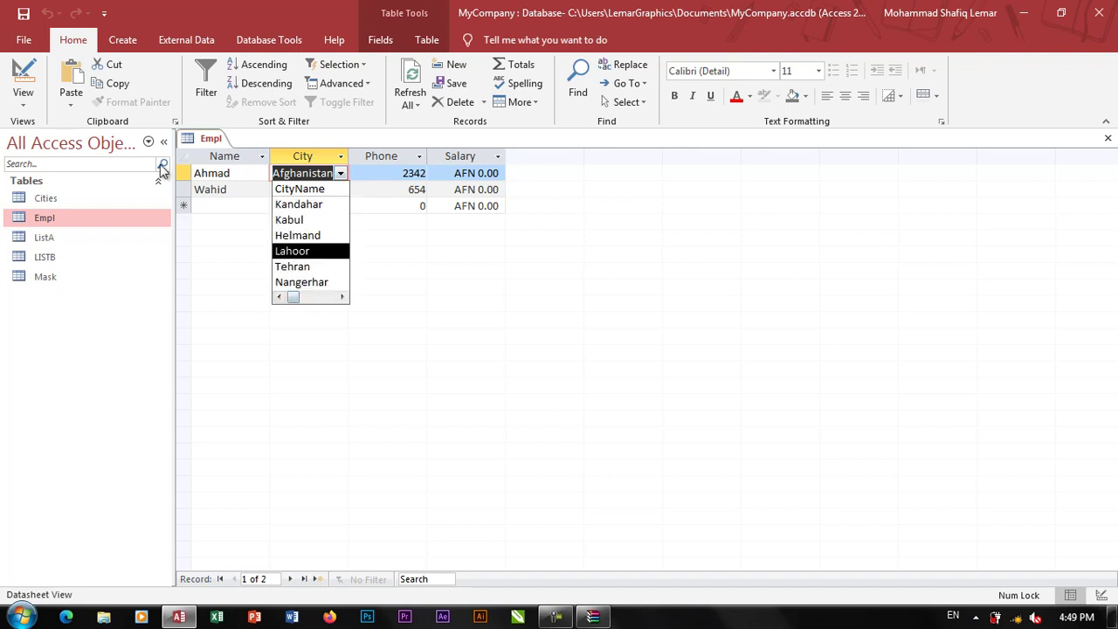
Step: Set the City field's List Rows to 3 and switch back to Empl's datasheet
click(23, 79)
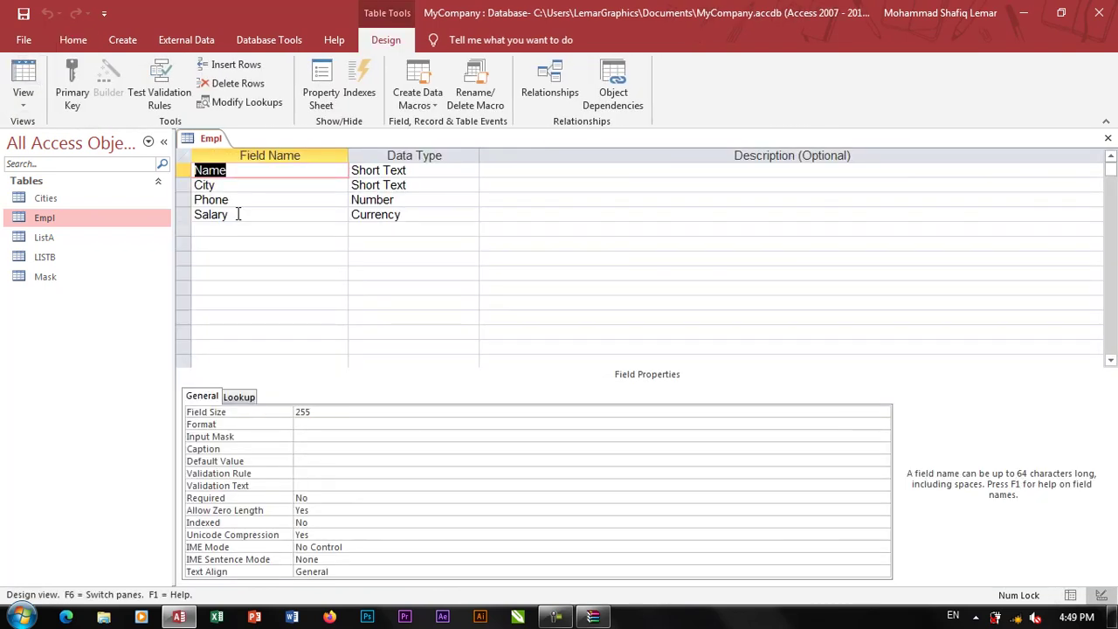
click(269, 180)
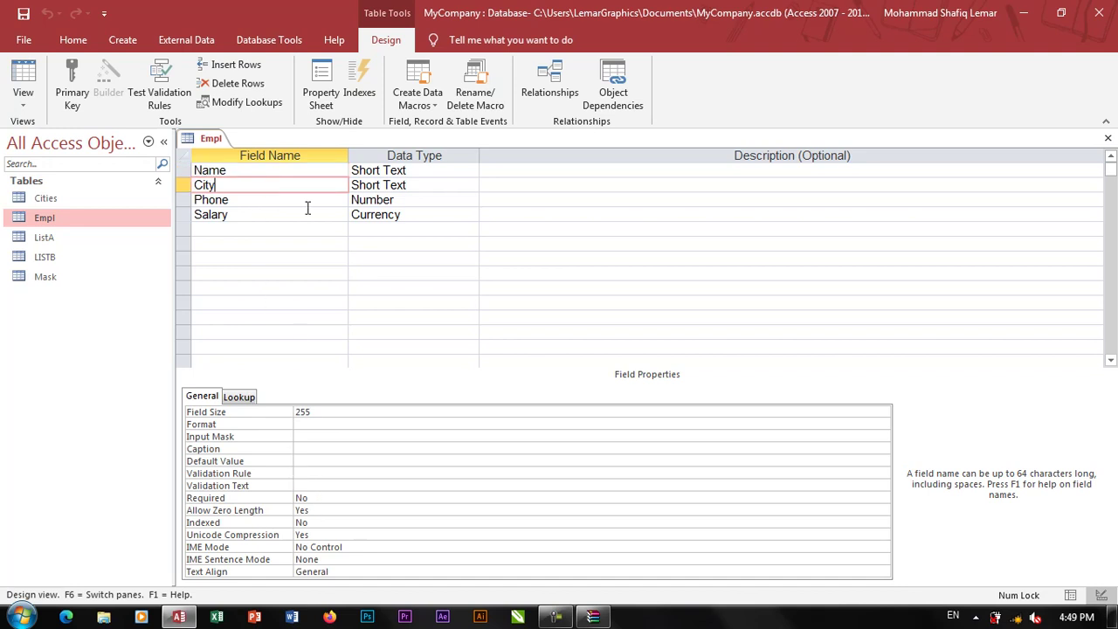
click(243, 397)
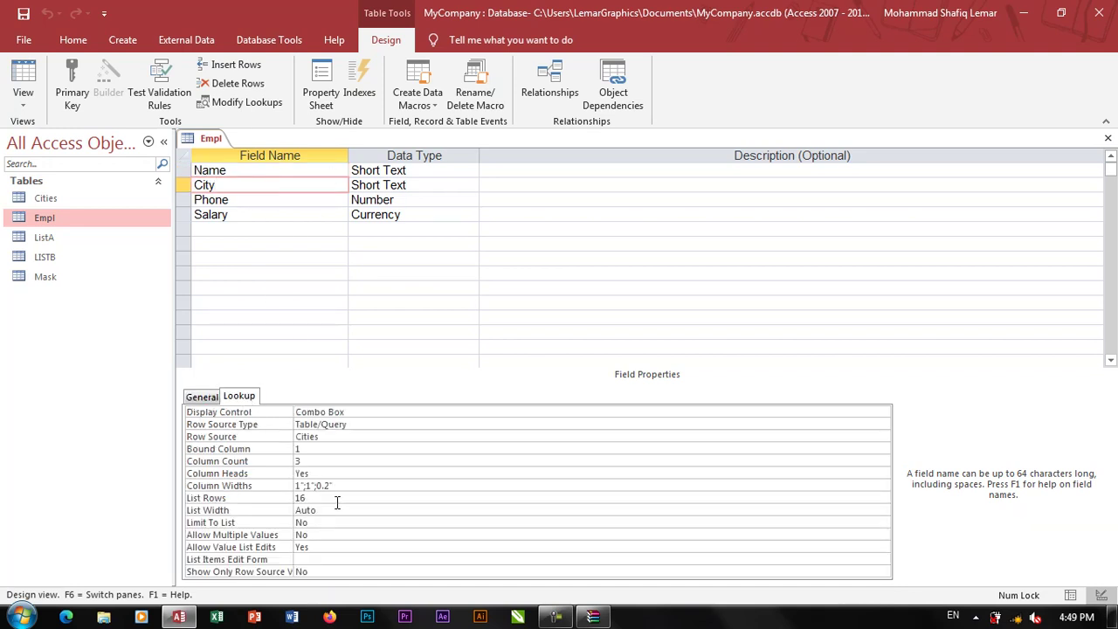
click(264, 495)
text(3)
key(Return)
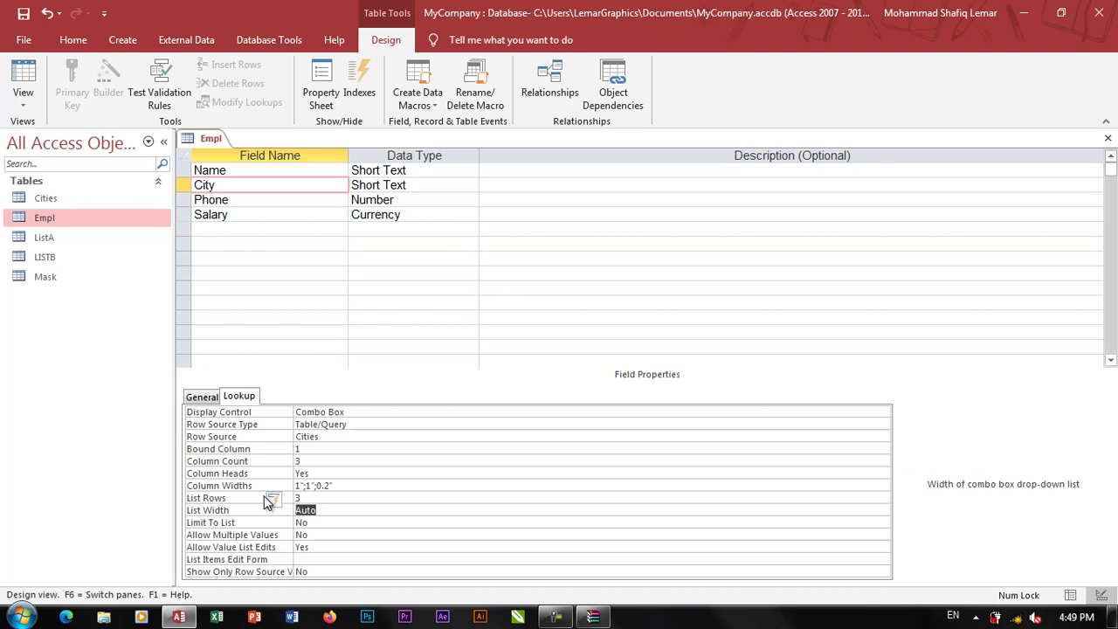
click(21, 68)
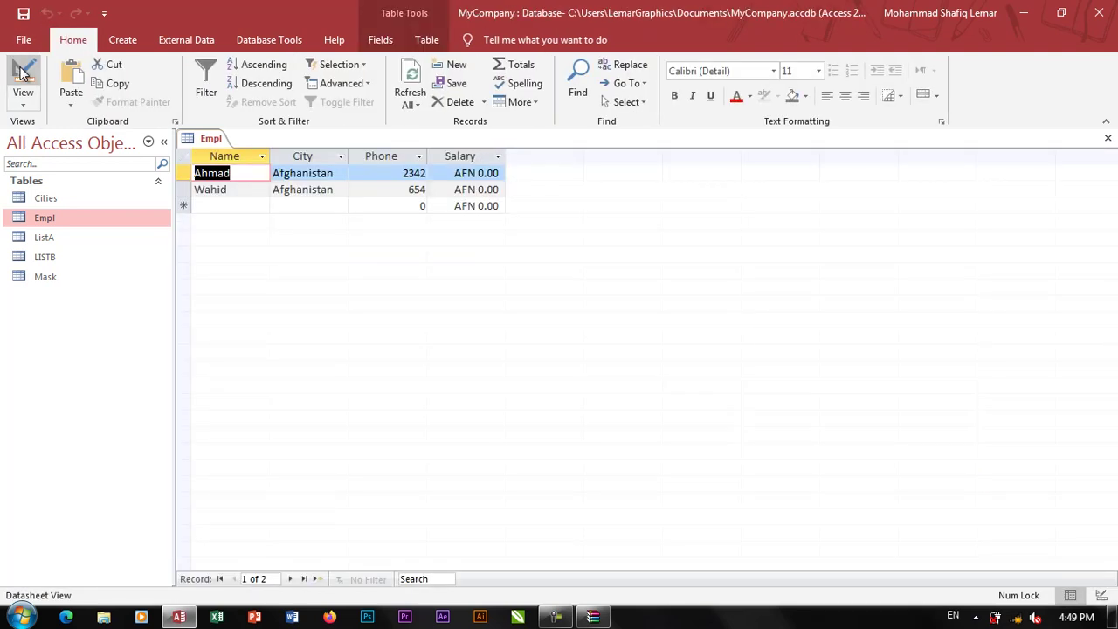
Step: Scroll through Wahid's three-row City dropdown down to Nangerhar
click(316, 189)
click(341, 189)
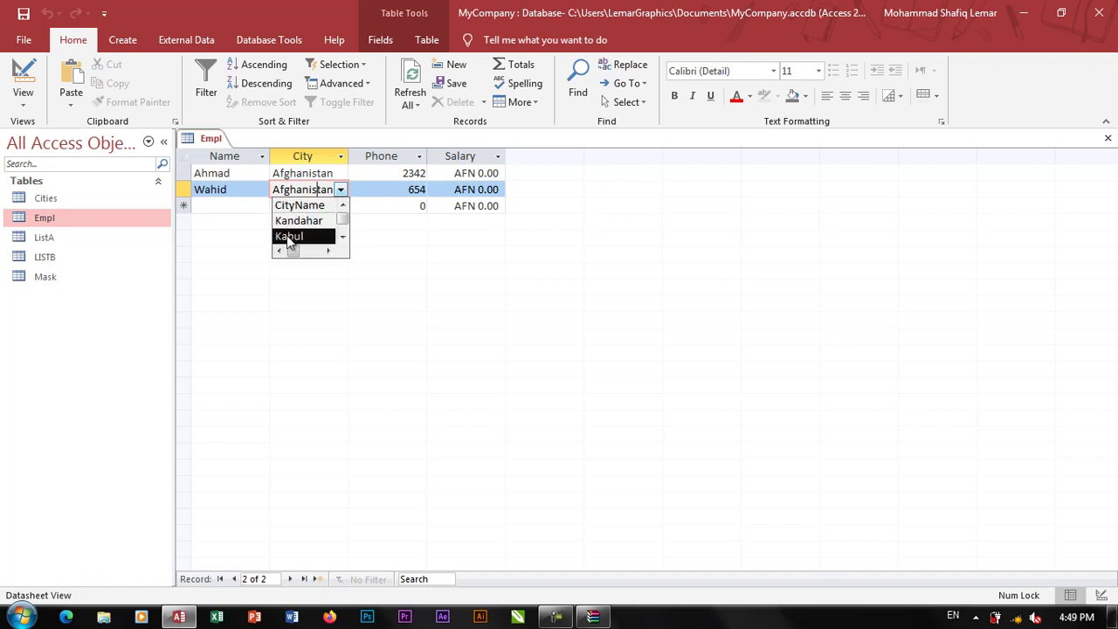
click(343, 237)
click(343, 237)
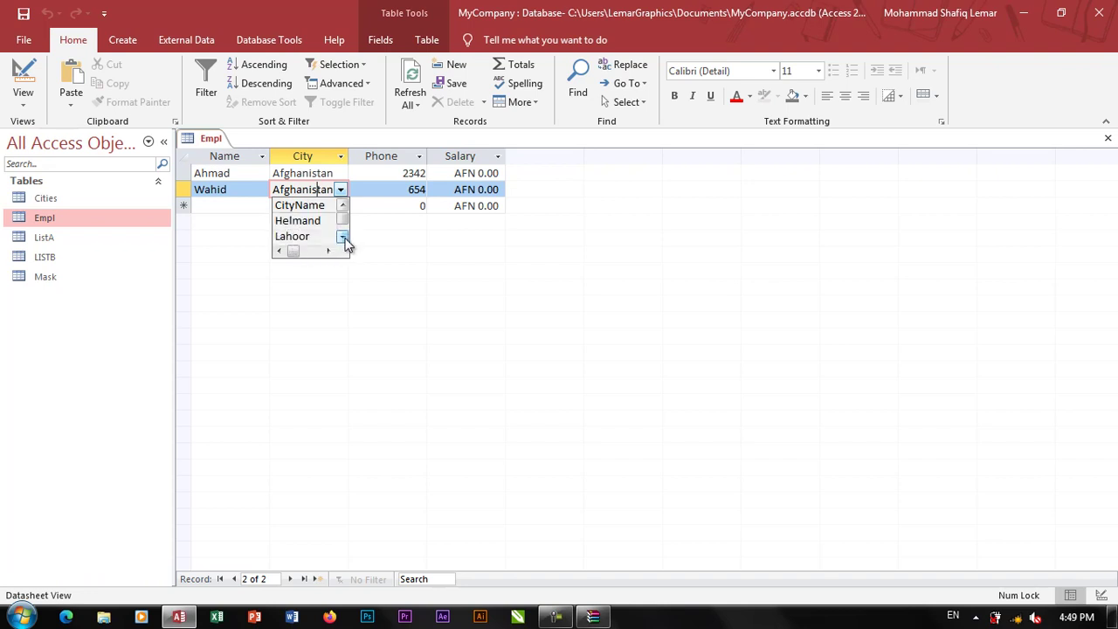
click(343, 237)
click(344, 236)
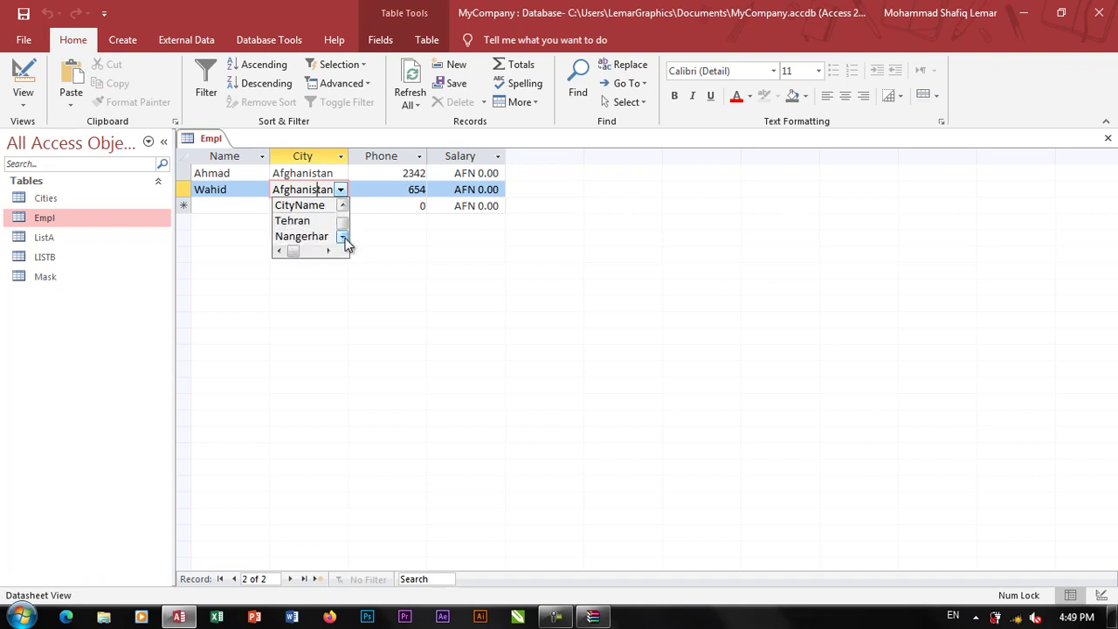
Step: Set City's List Rows to 6, save Empl, and check Ahmad's City dropdown
click(23, 83)
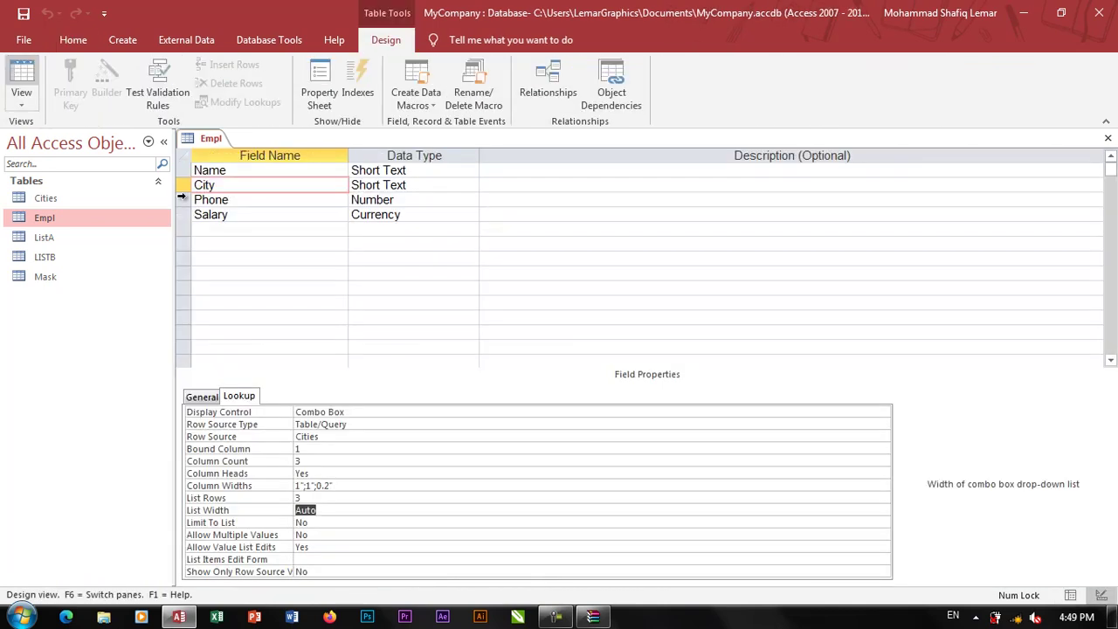
click(294, 497)
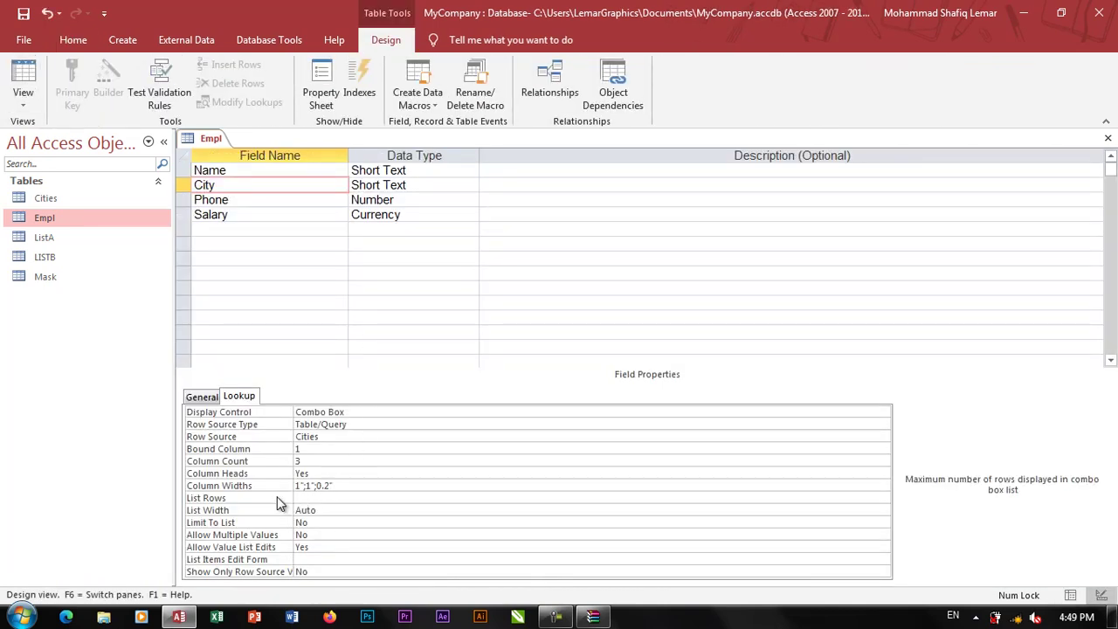
text(6)
key(Return)
click(22, 83)
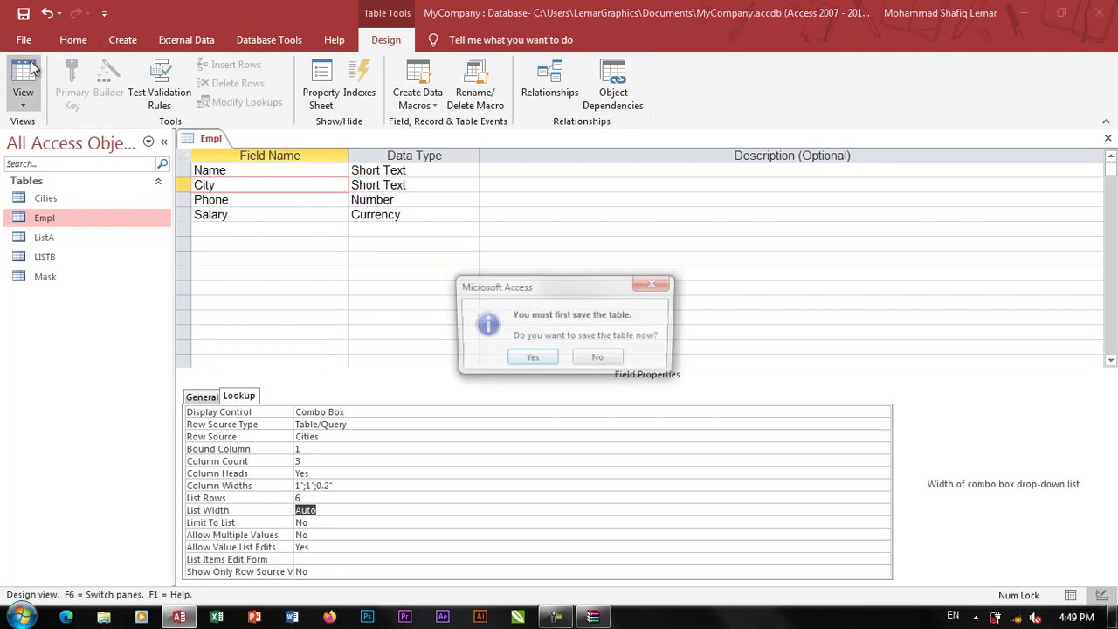
key(Return)
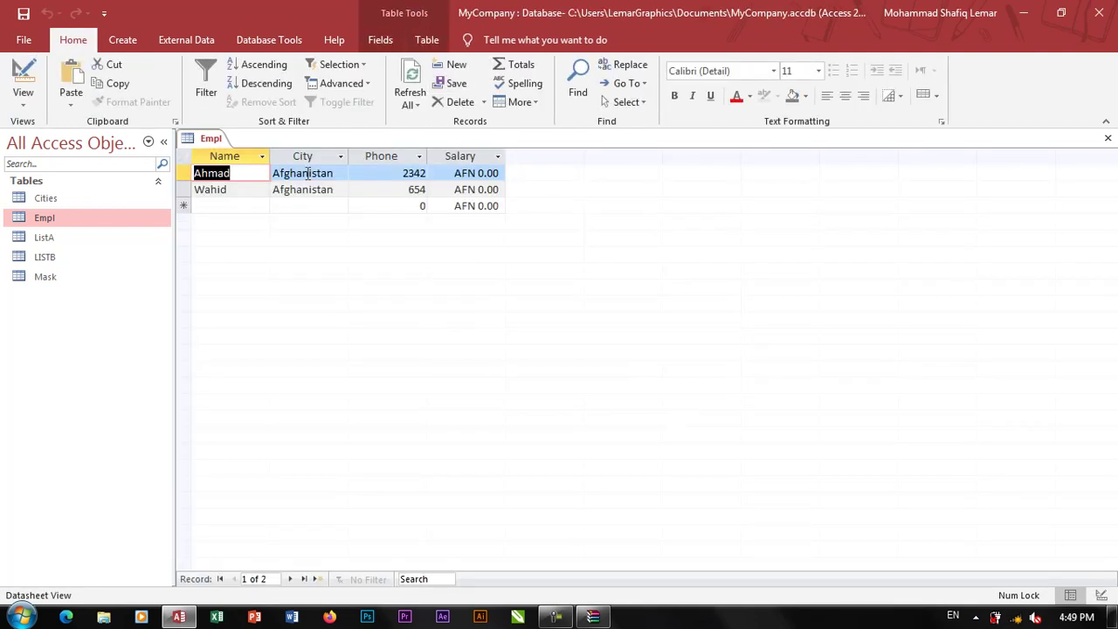
click(308, 172)
click(340, 174)
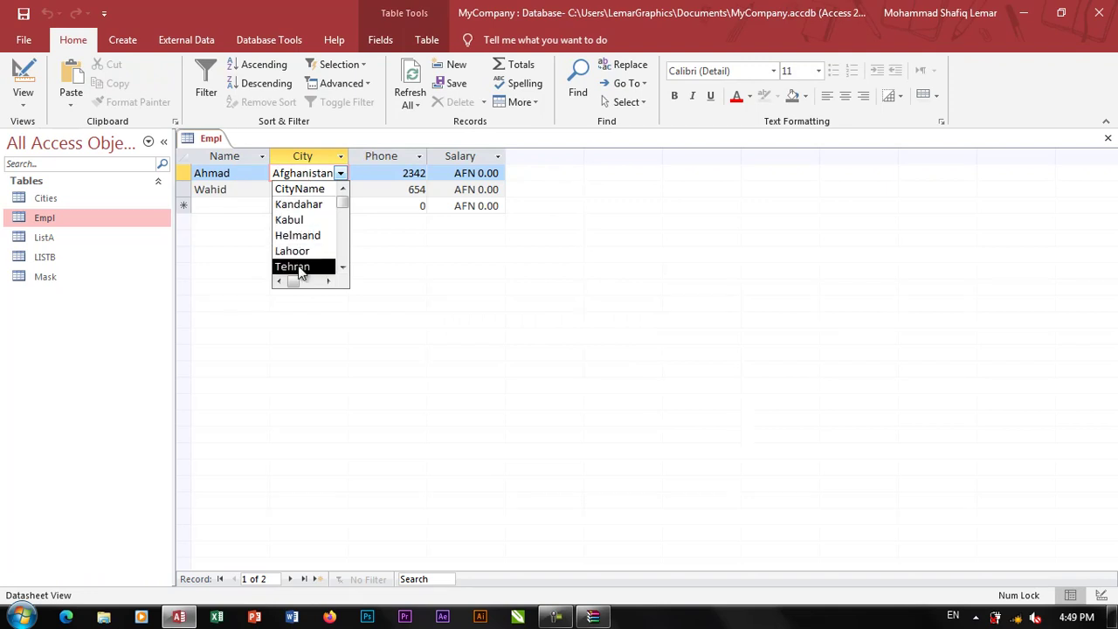
Step: Review the List Rows and List Width settings, then check Wahid's six-row City list
click(23, 87)
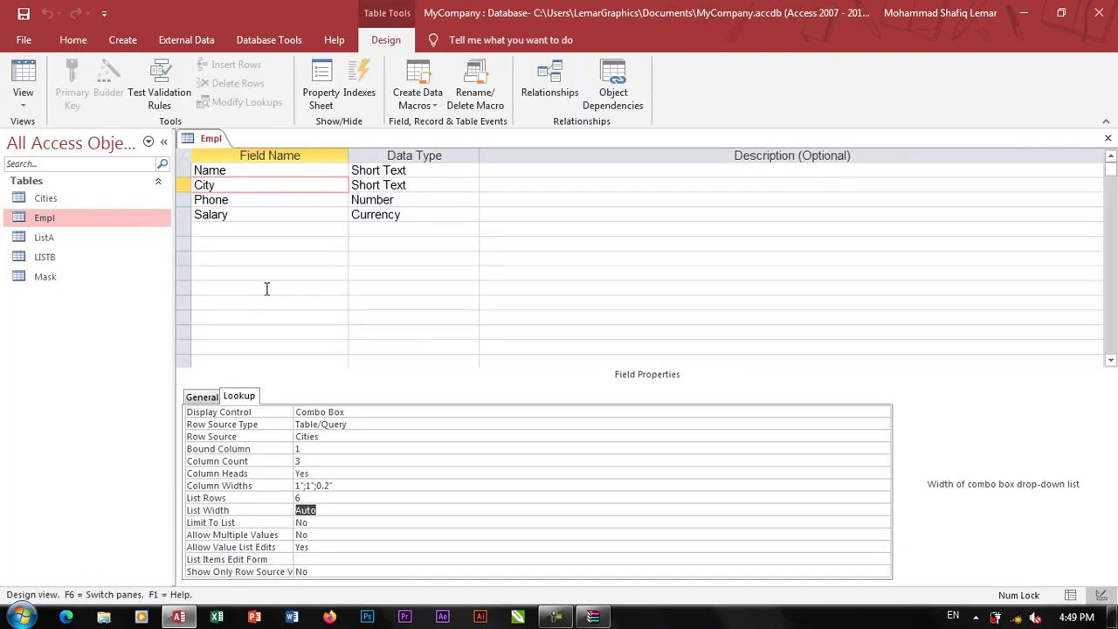
click(297, 498)
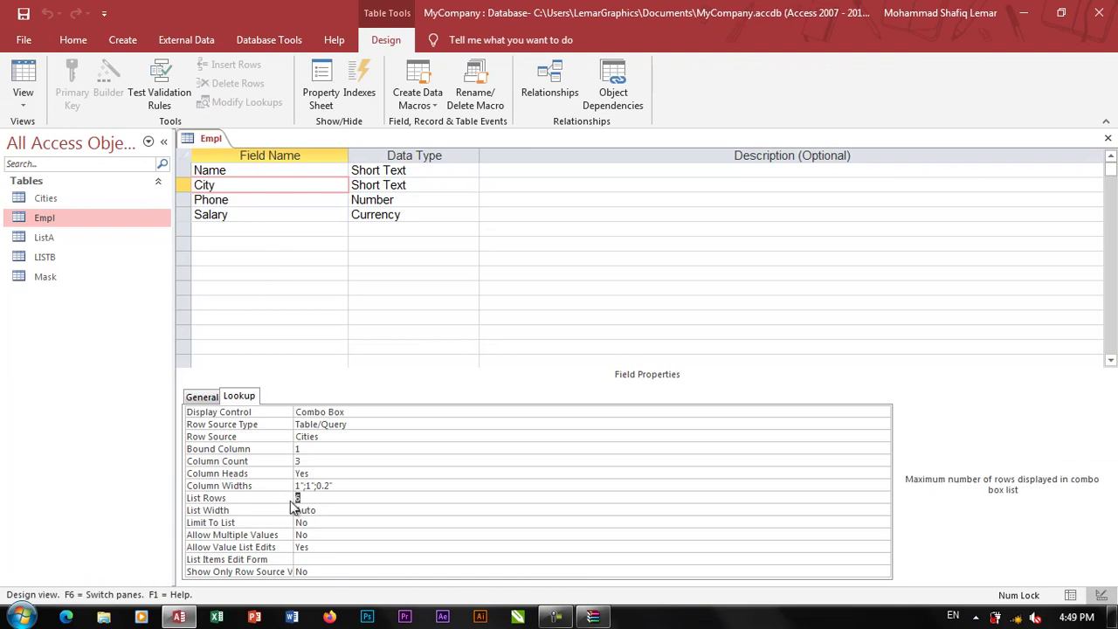
click(326, 510)
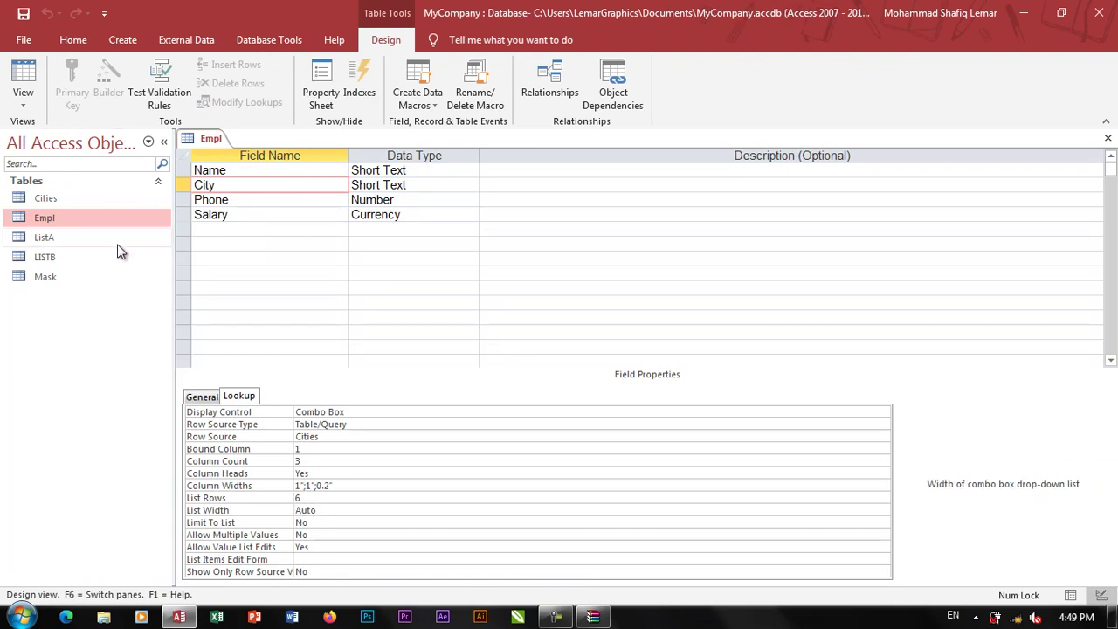
click(24, 73)
click(341, 189)
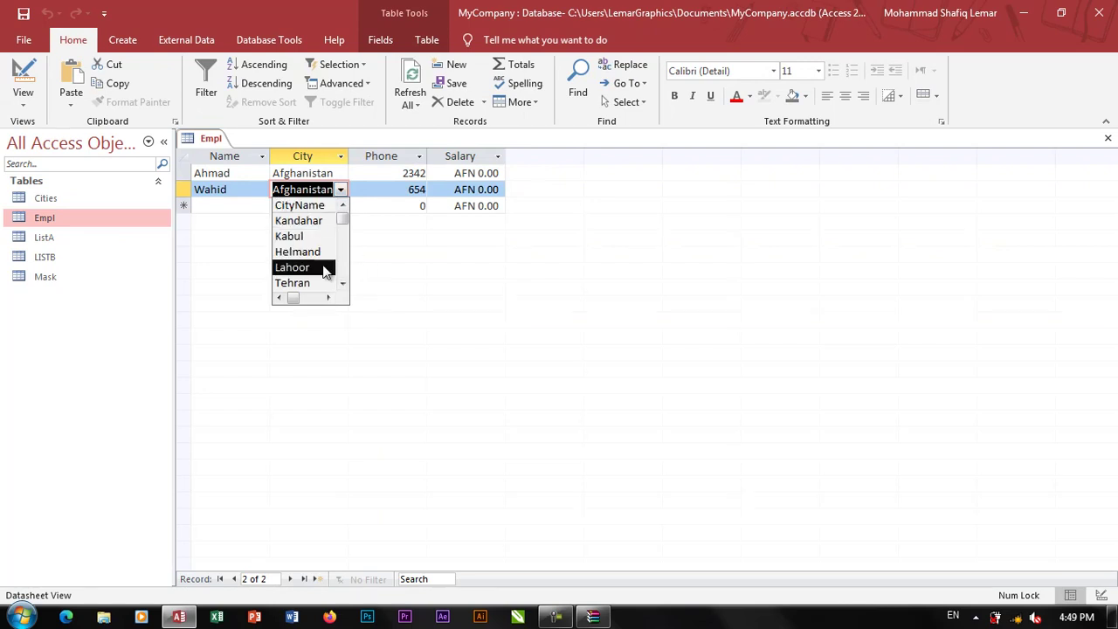
Step: Set City's List Width to 3", save, and view Wahid's wider dropdown
click(24, 79)
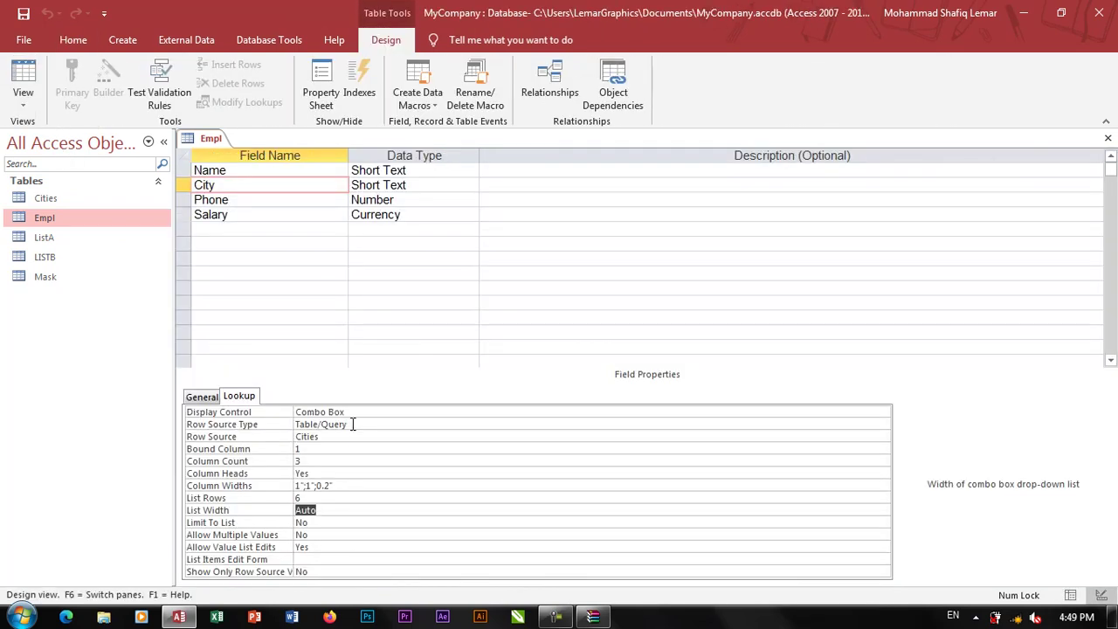
text(3)
key(Return)
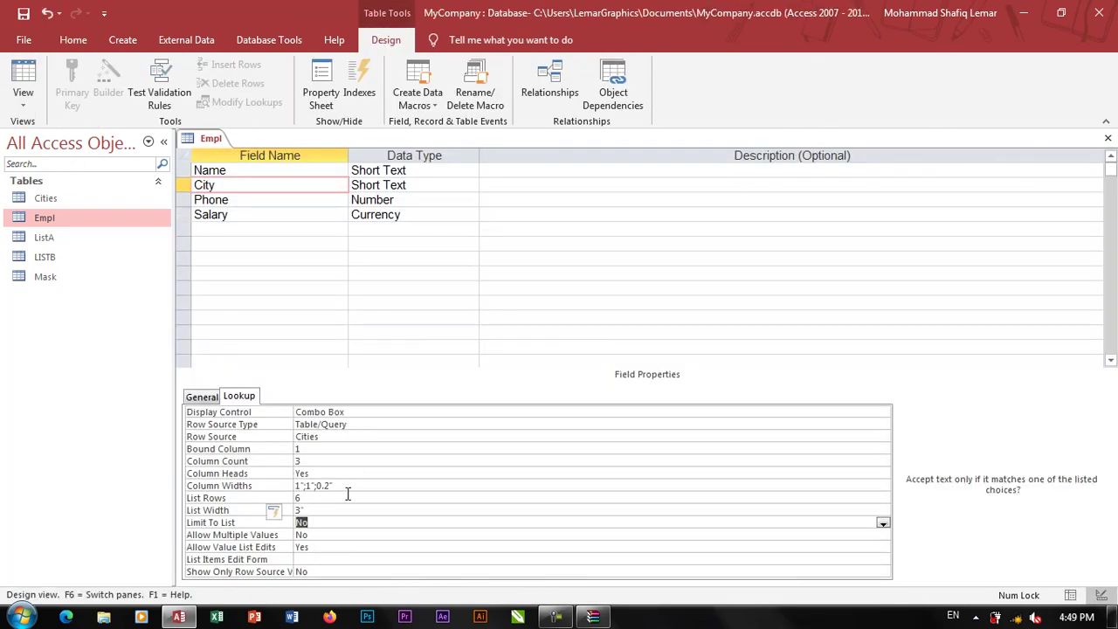
click(24, 79)
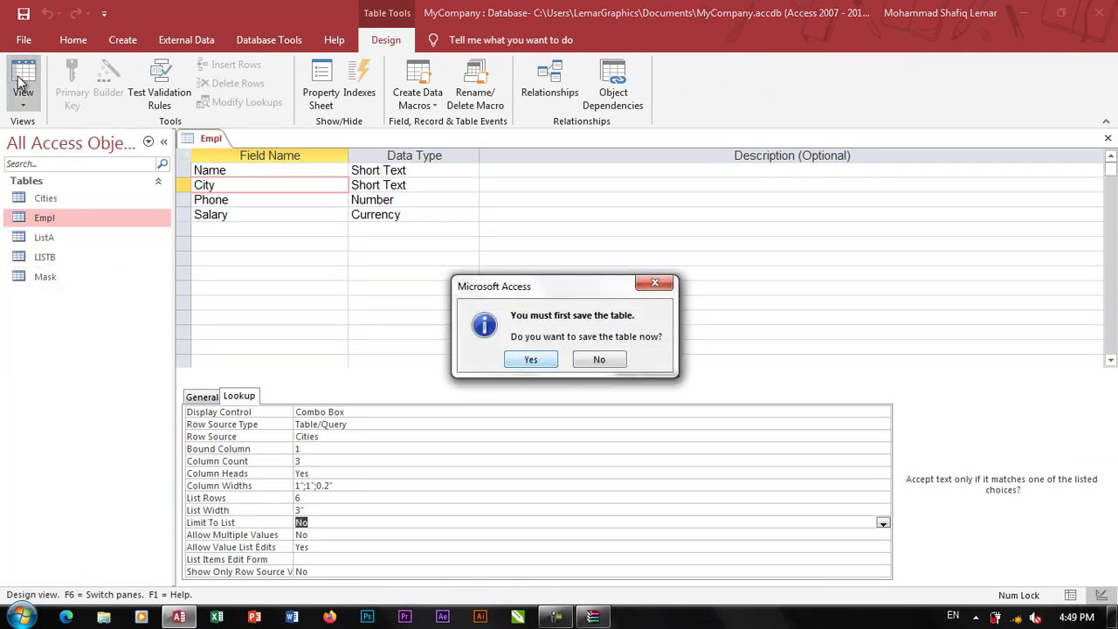
key(Return)
click(330, 189)
click(340, 189)
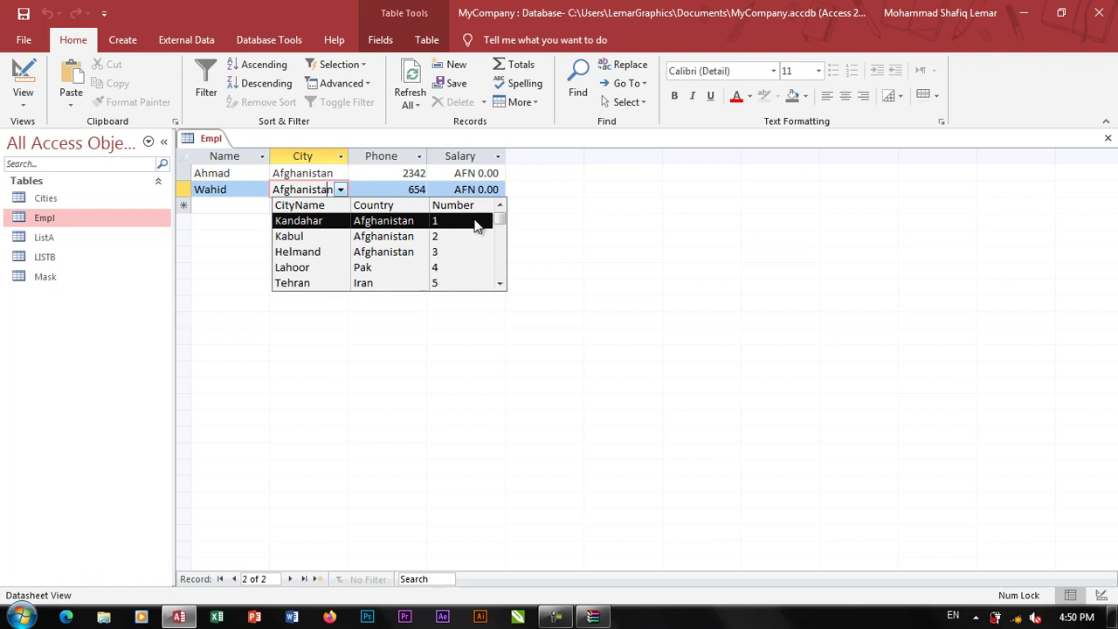
Step: Change List Width to 2.2", save, and check the City list on a new record
click(24, 77)
click(299, 511)
text(2.2)
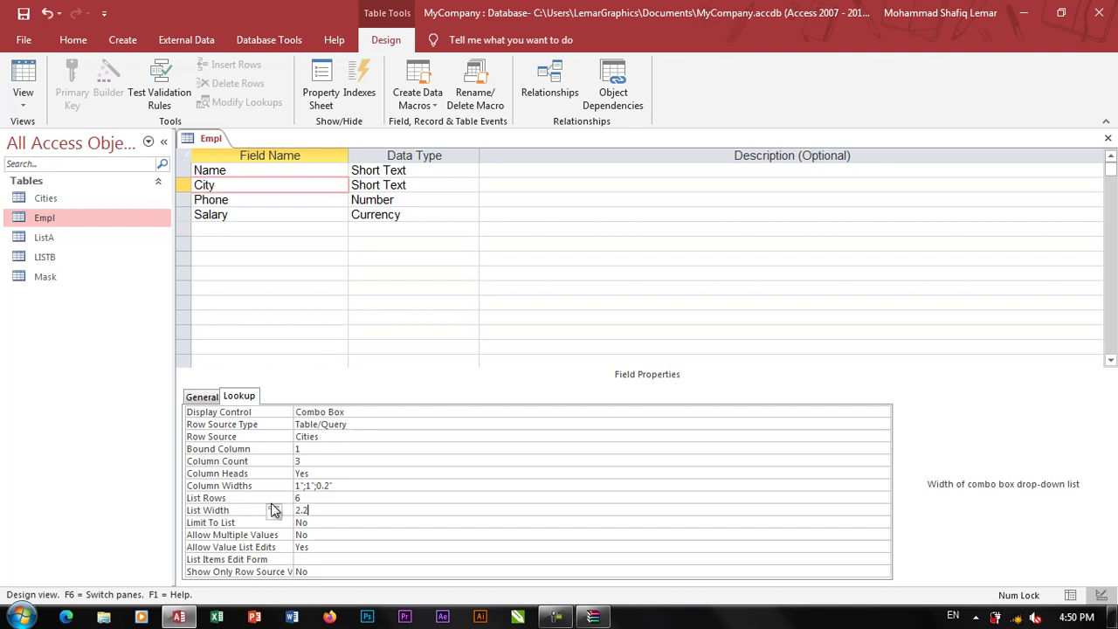
key(Return)
click(24, 79)
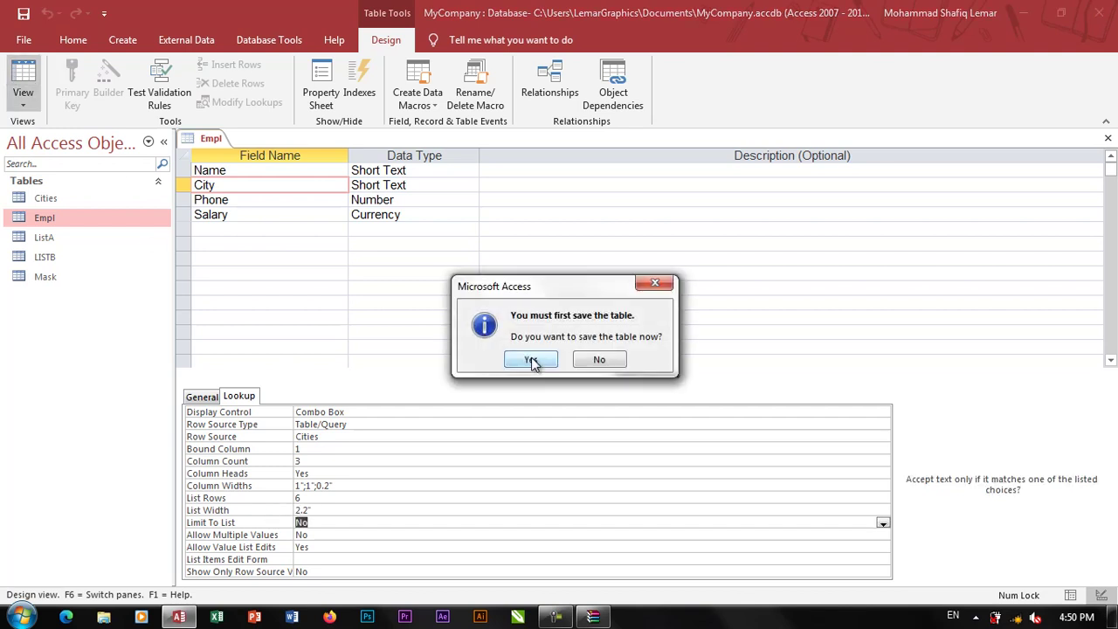
click(534, 365)
click(340, 205)
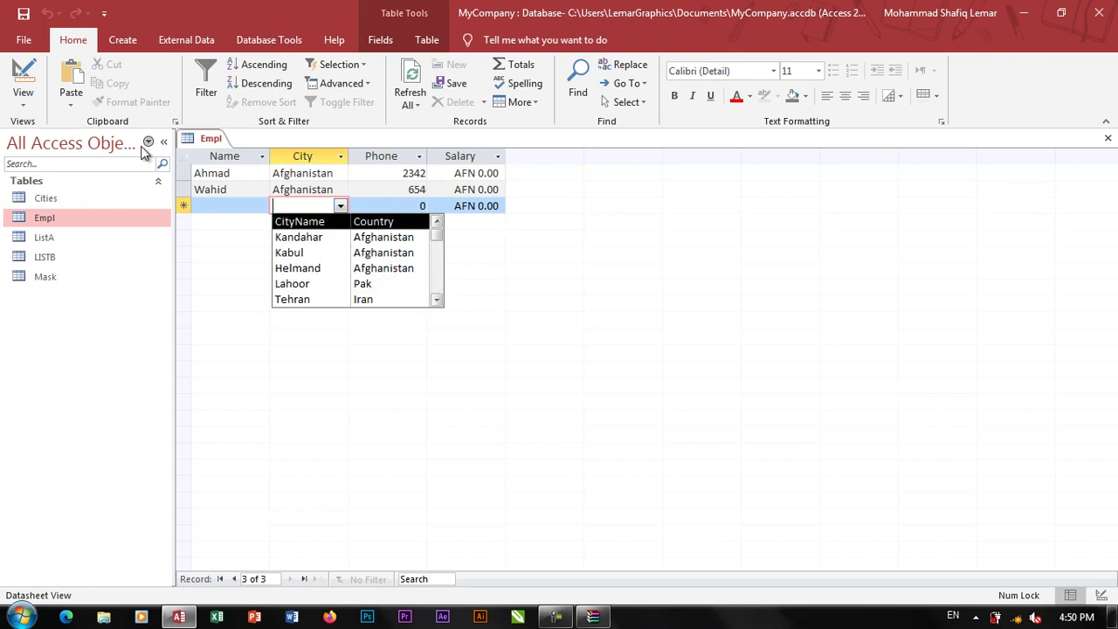
click(24, 79)
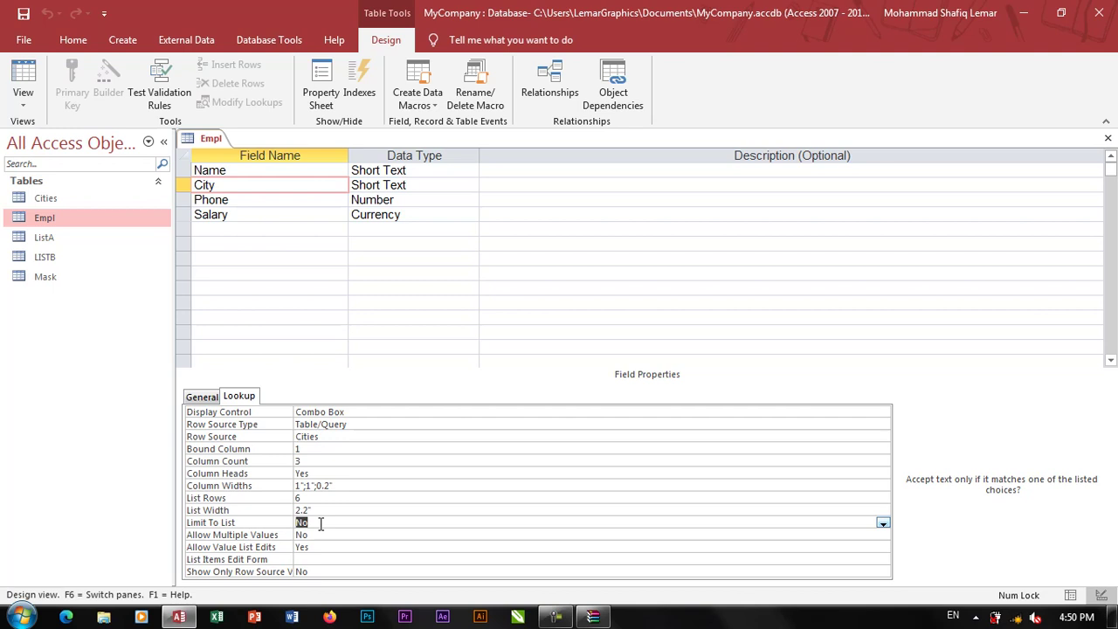
Step: Turn on Allow Multiple Values for City, save, and test ticking Kandahar and Helmand
double_click(320, 533)
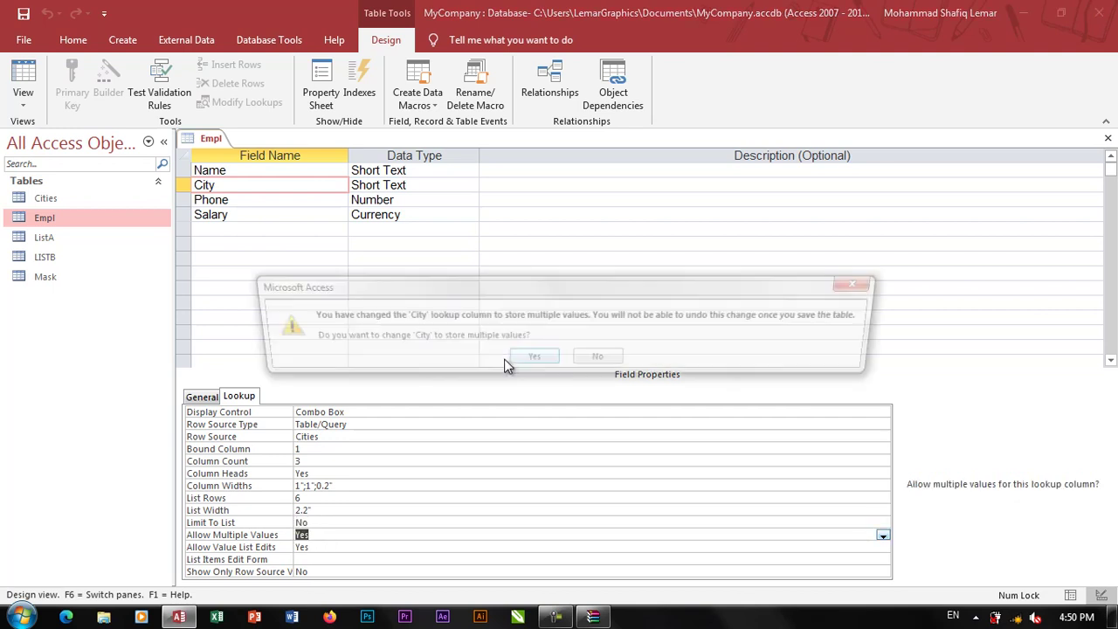
click(529, 358)
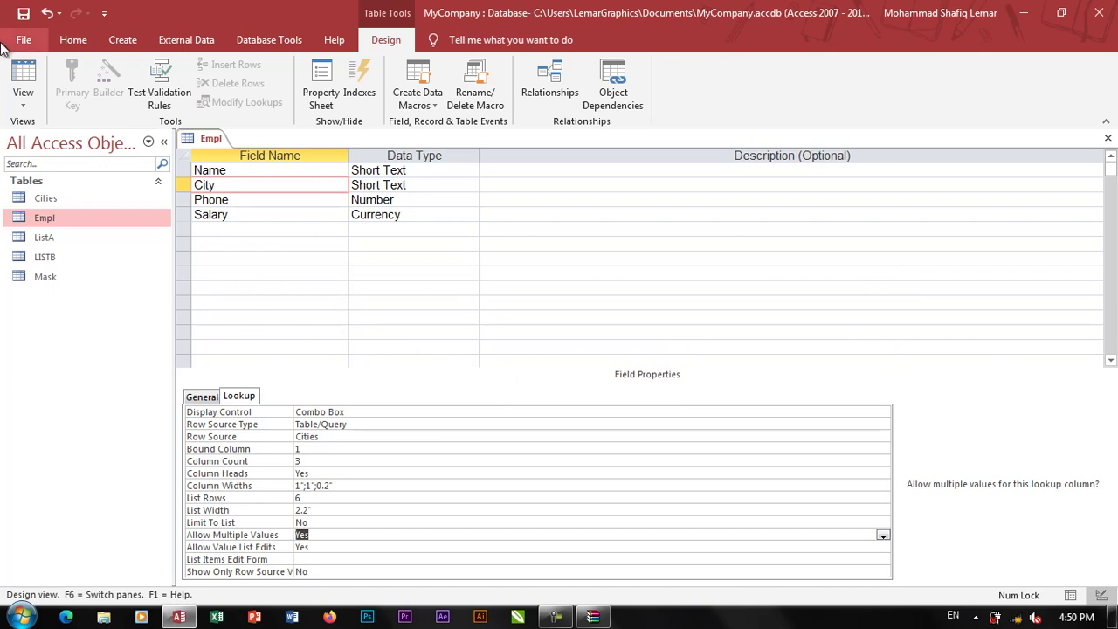
click(23, 87)
key(Return)
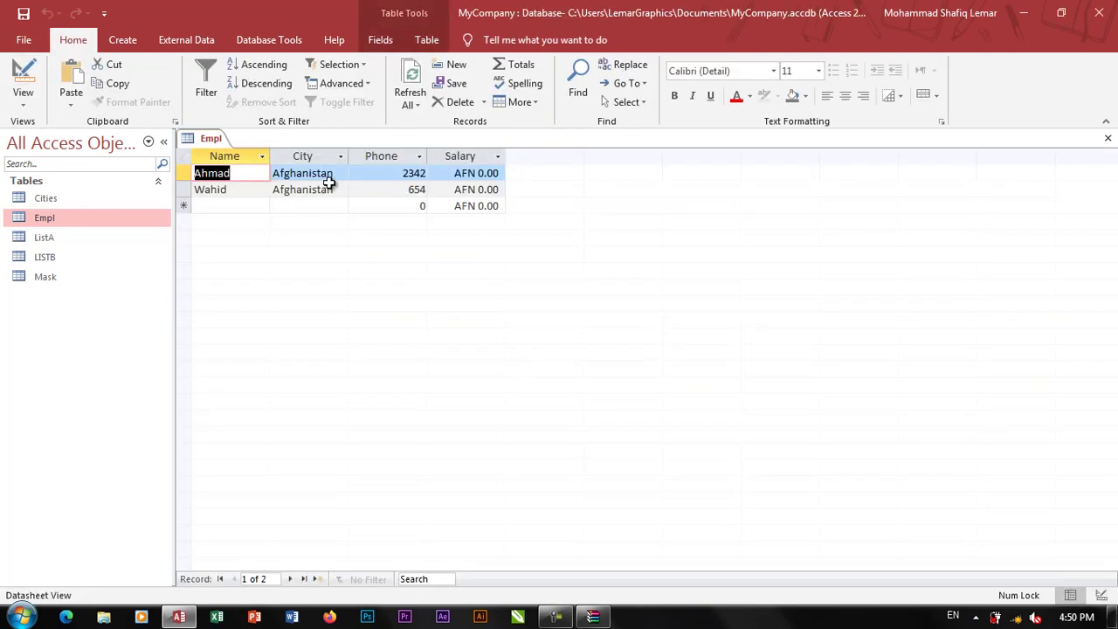
click(325, 176)
click(340, 173)
click(283, 206)
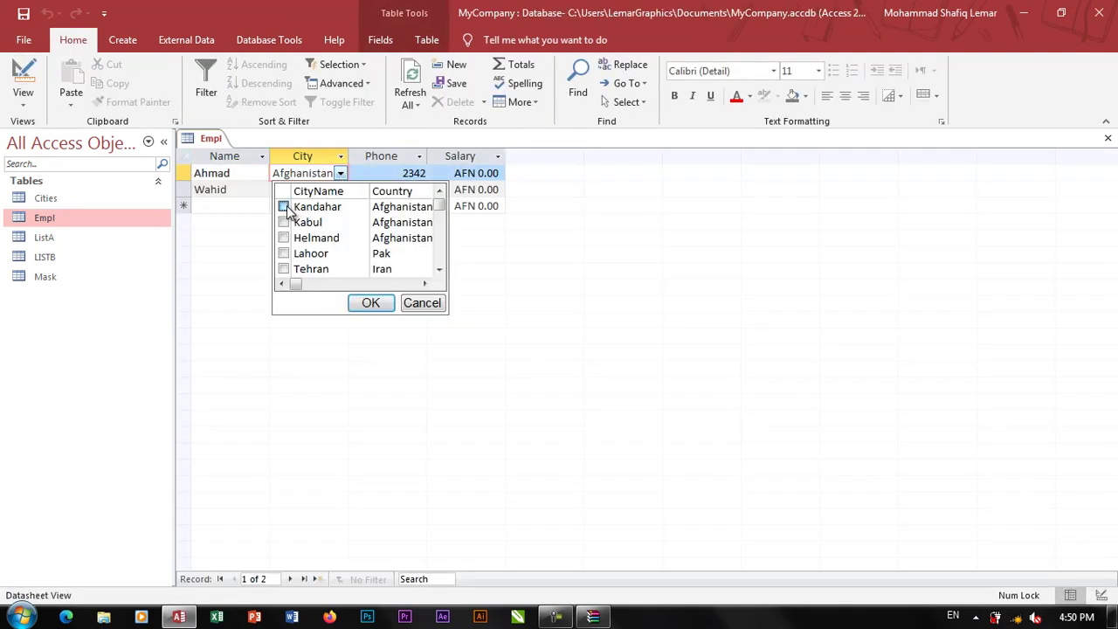
click(283, 237)
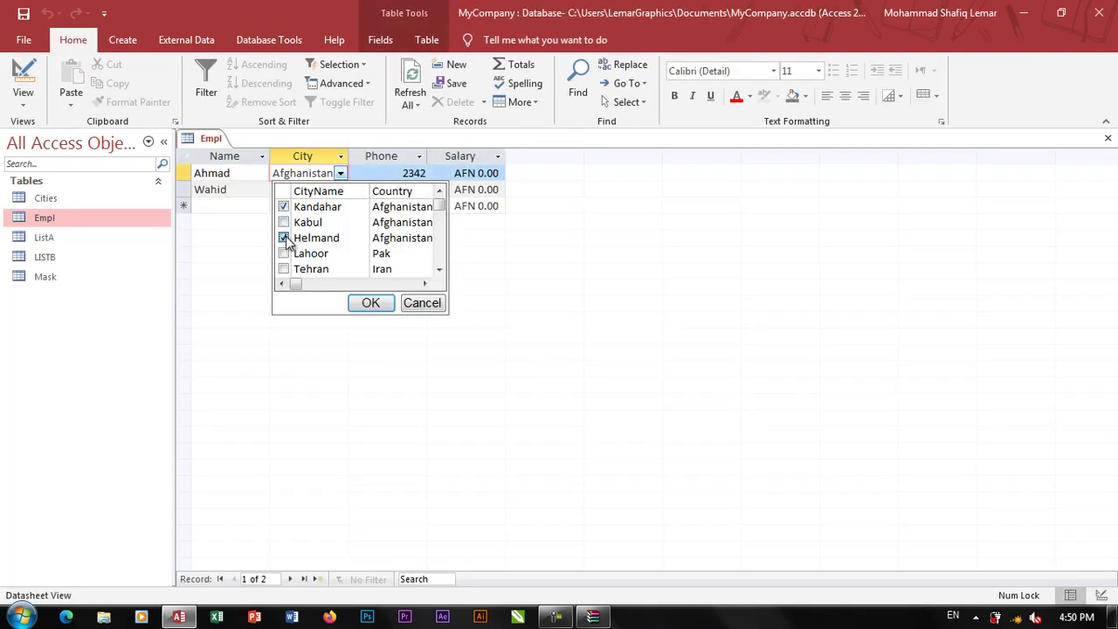
click(411, 305)
Step: Set Allow Multiple Values back to No, then close Empl without saving
click(23, 77)
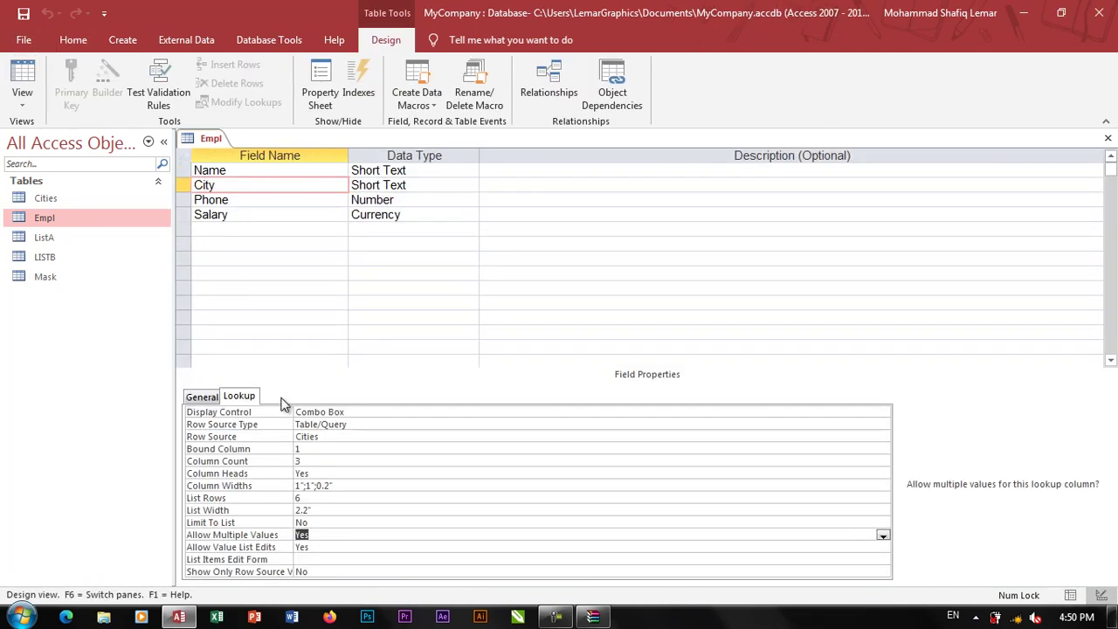
text(no)
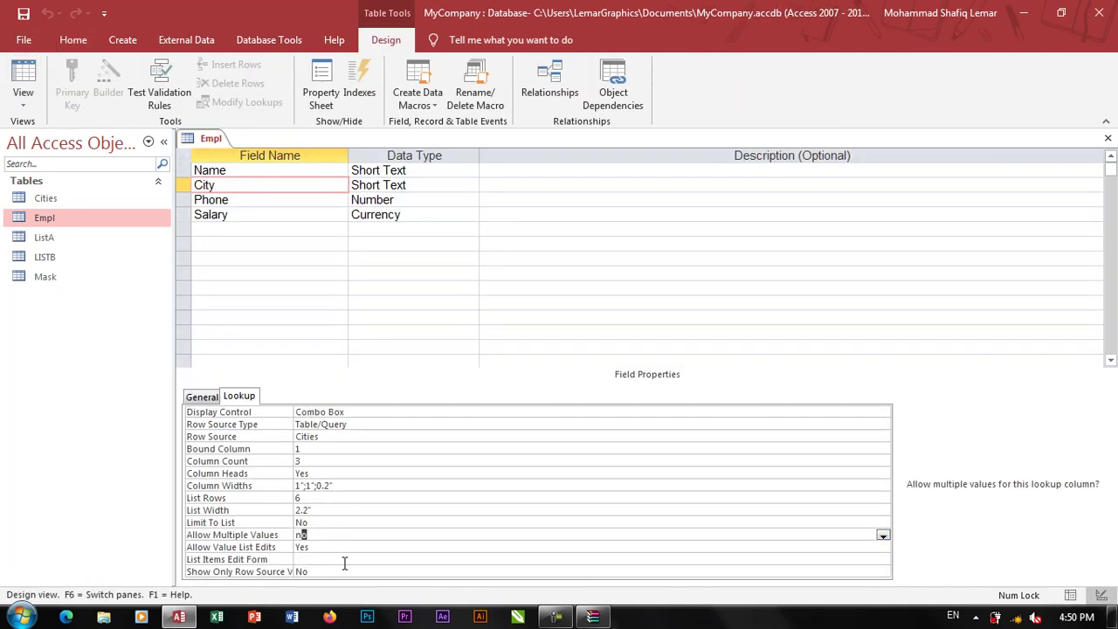
key(Return)
key(ctrl+s)
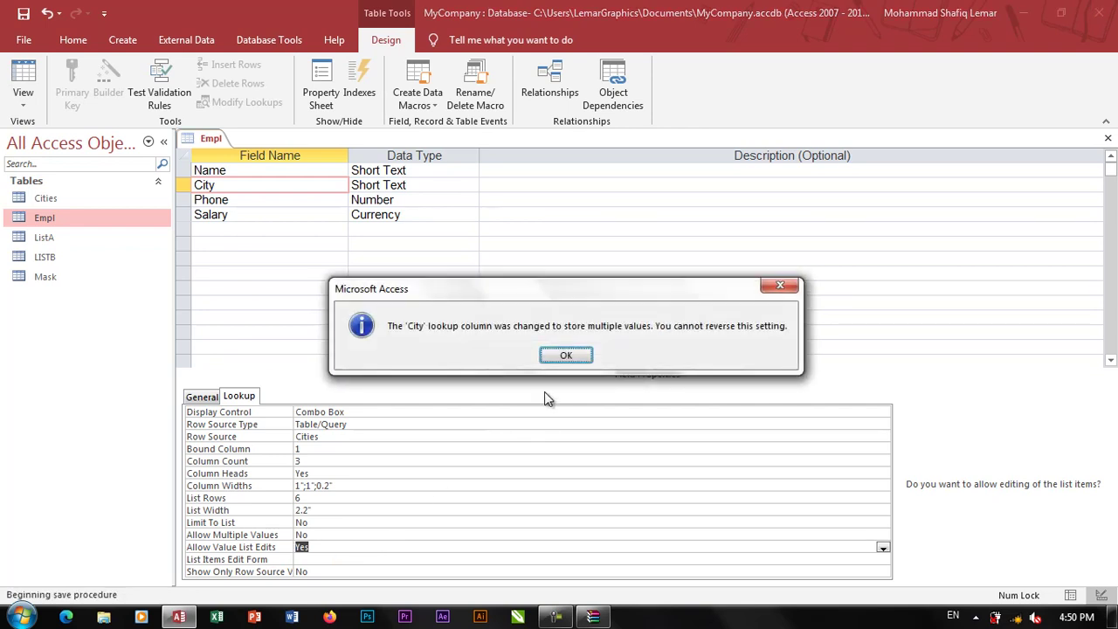
key(Return)
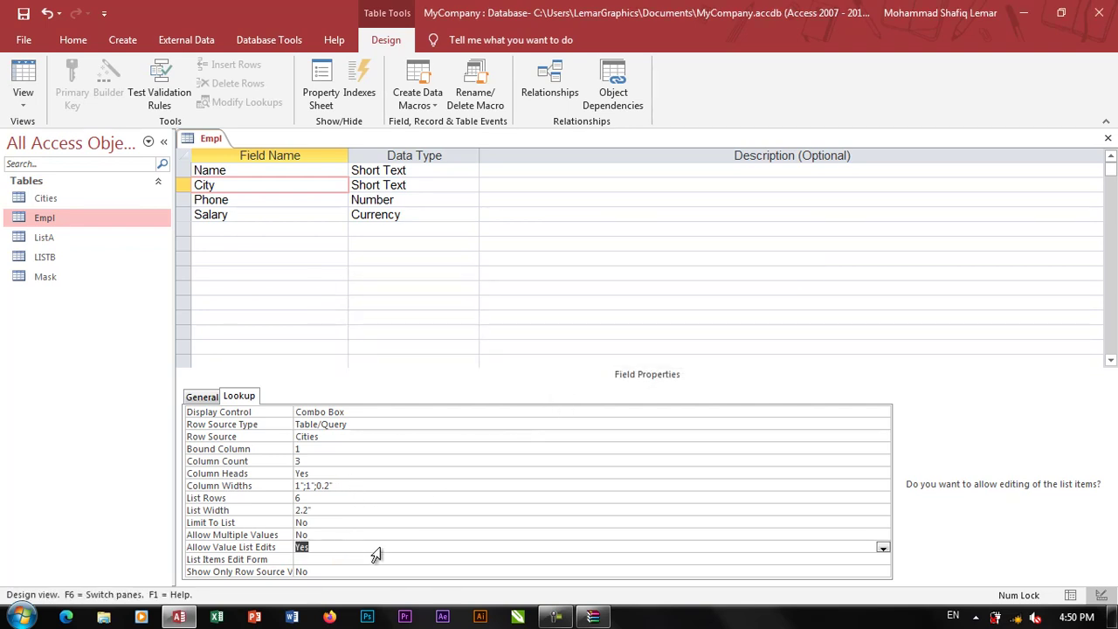
key(ctrl+w)
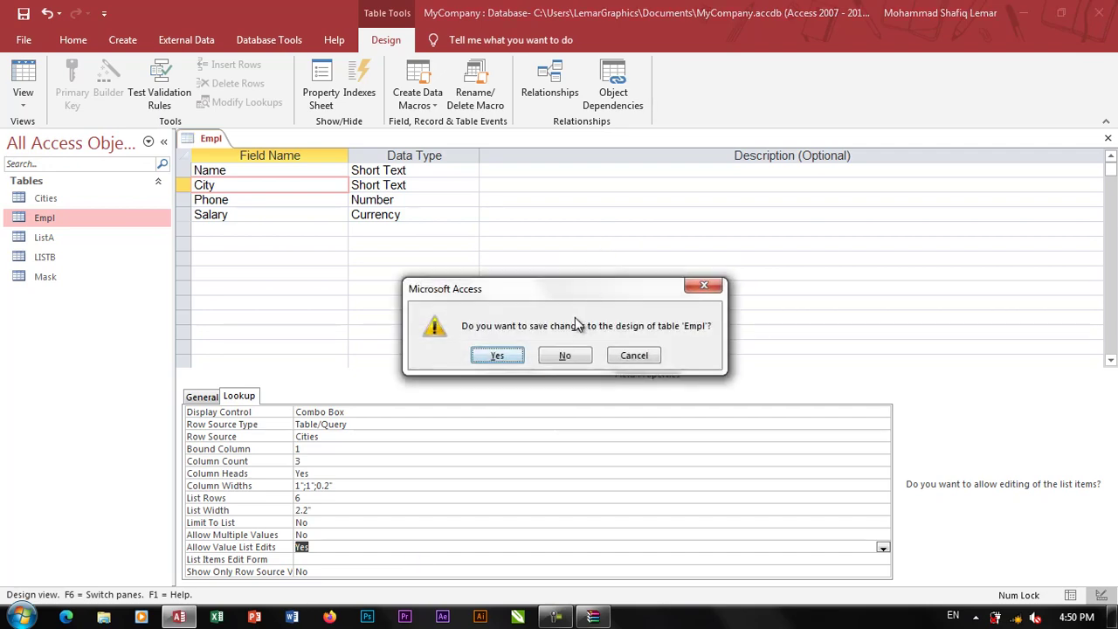
click(568, 355)
Step: Open Empl's design, delete the City field, and add a new City field at the end
right_click(106, 218)
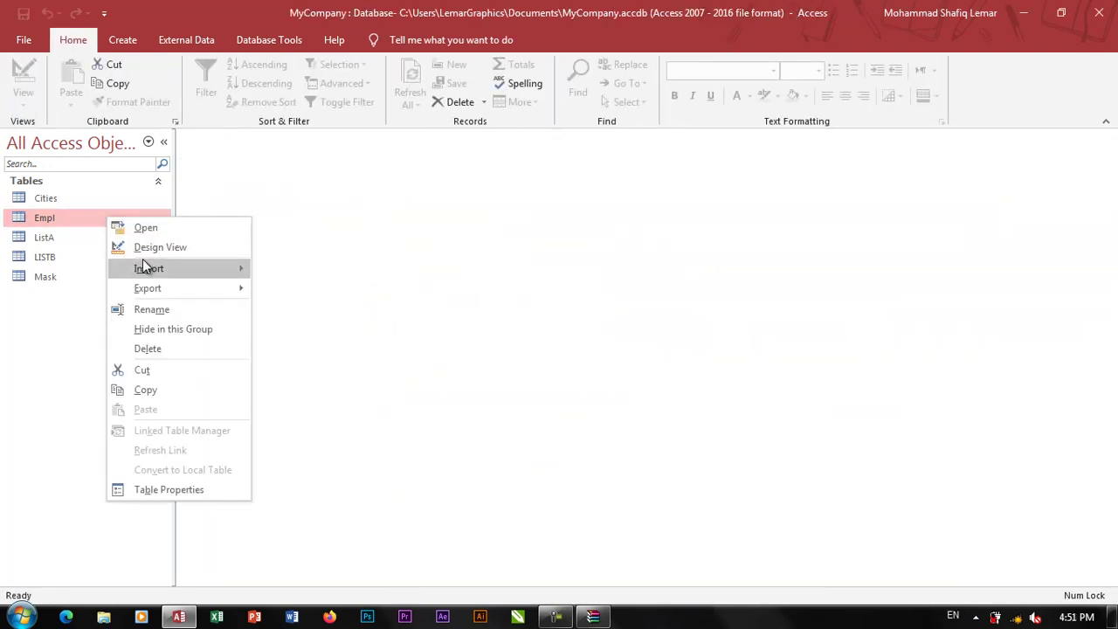
click(144, 249)
click(181, 189)
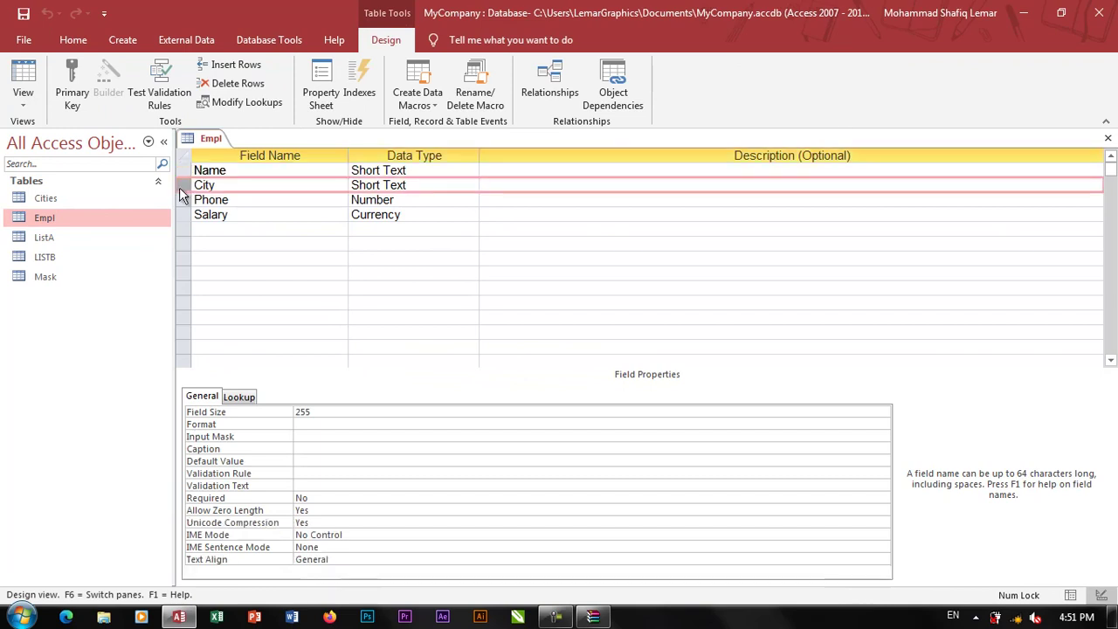
key(Delete)
key(Return)
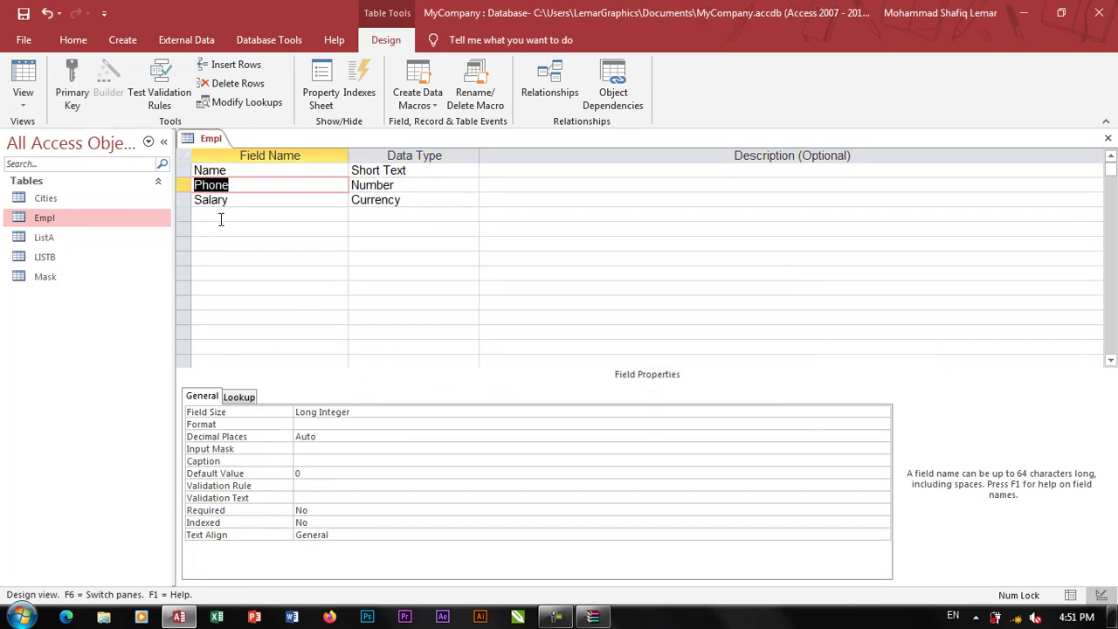
click(219, 214)
text(ity)
key(Tab)
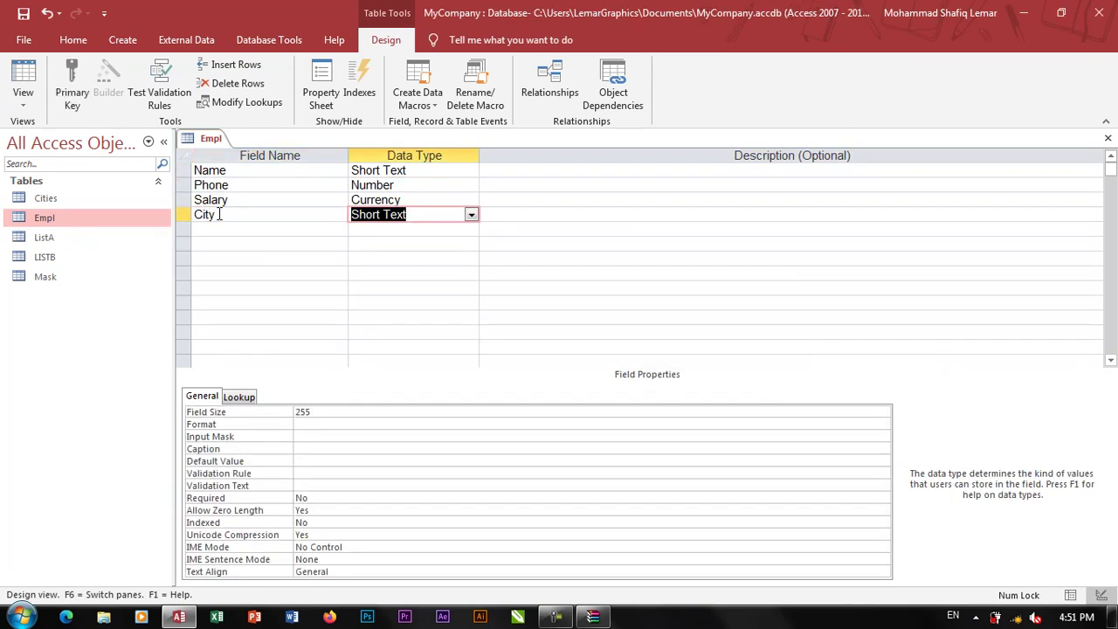
Step: Set the new City field's Display Control to Combo Box
click(235, 398)
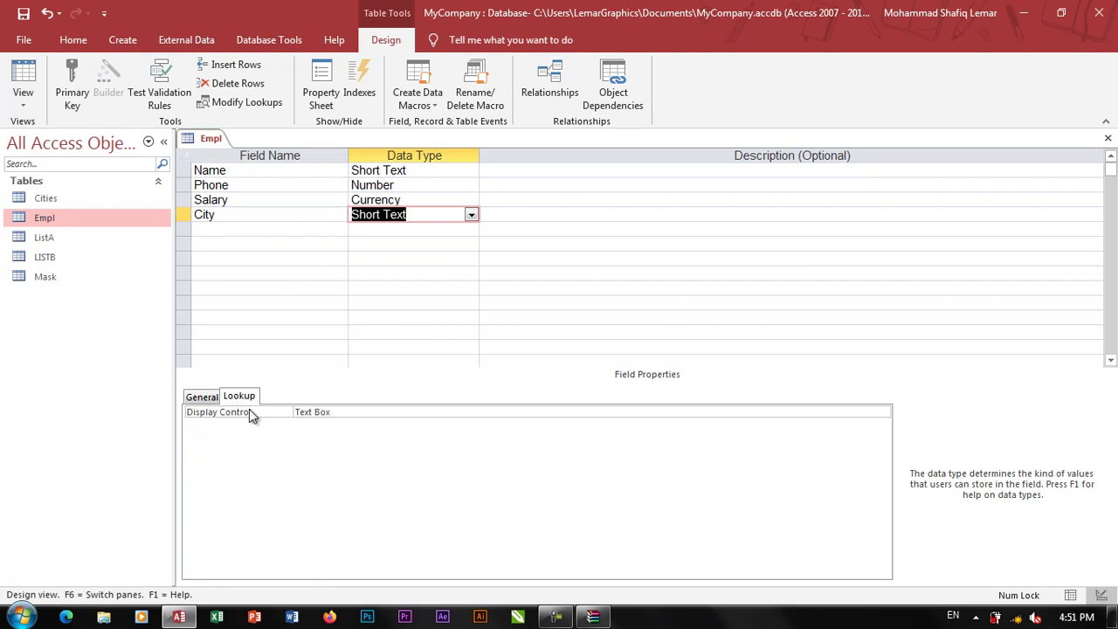
click(352, 412)
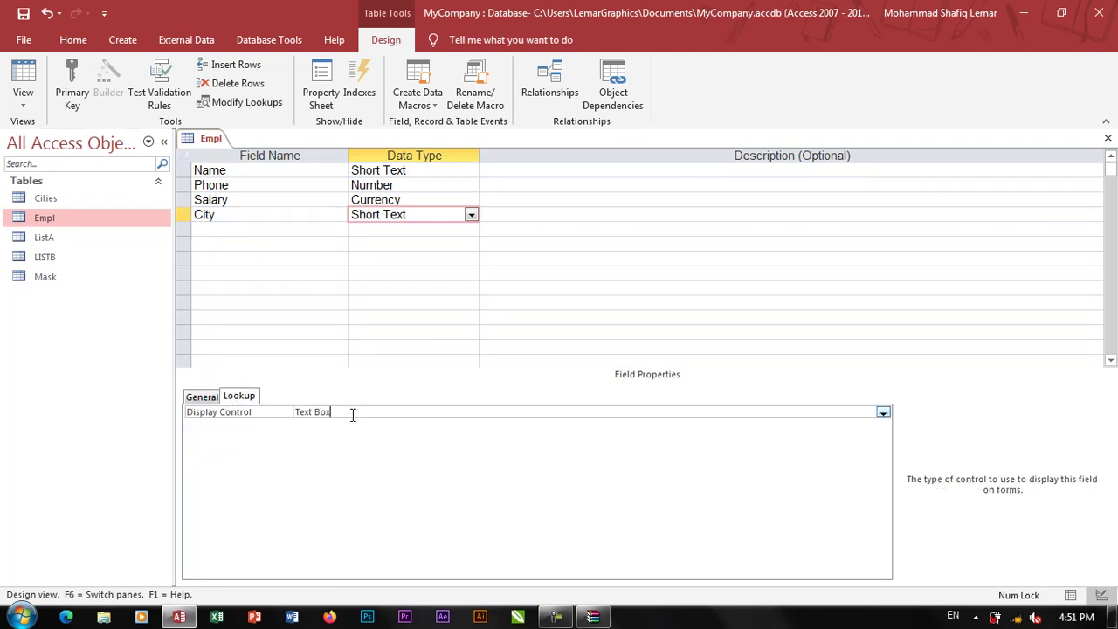
click(883, 414)
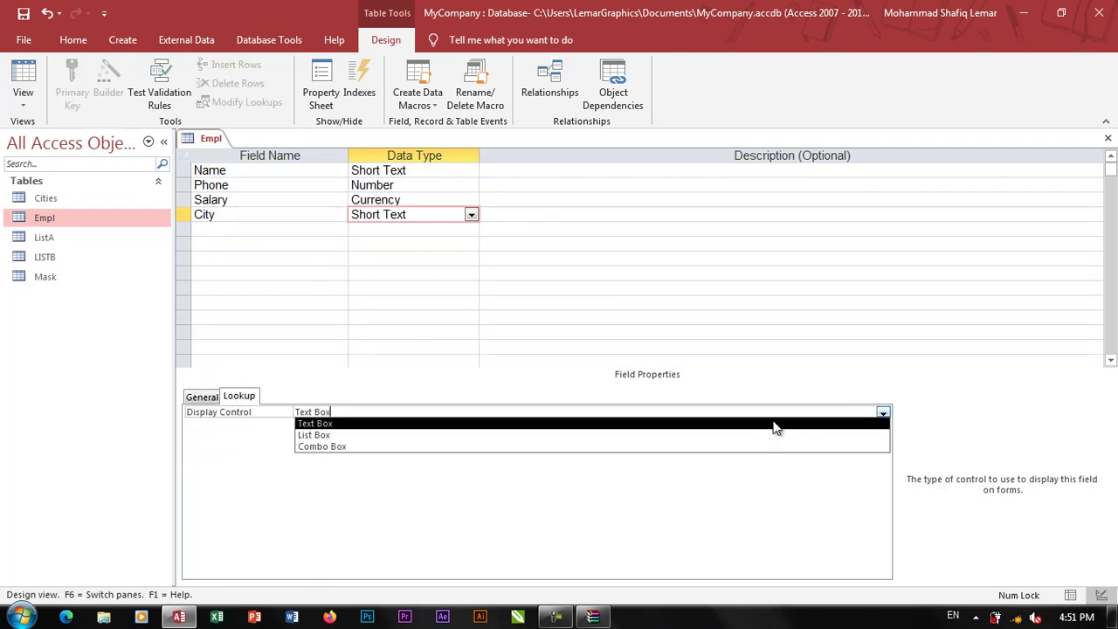
click(734, 460)
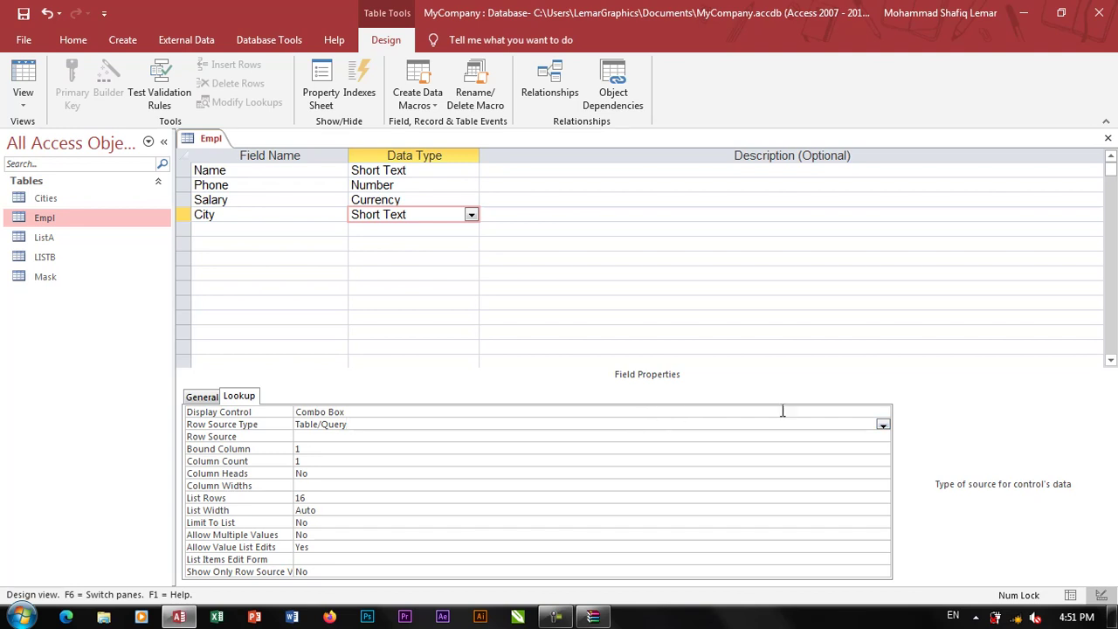
Step: Make City's Row Source a Value List of Kandahar;Nangerhar;Kabul;Herat;Balkh and save the design
click(883, 425)
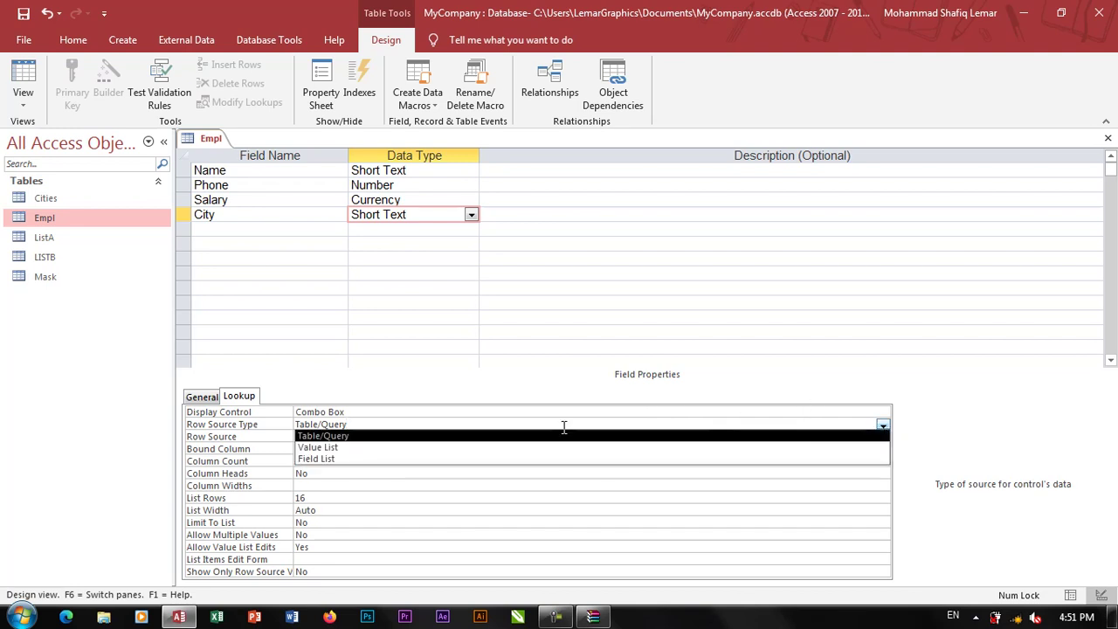
click(442, 447)
click(325, 436)
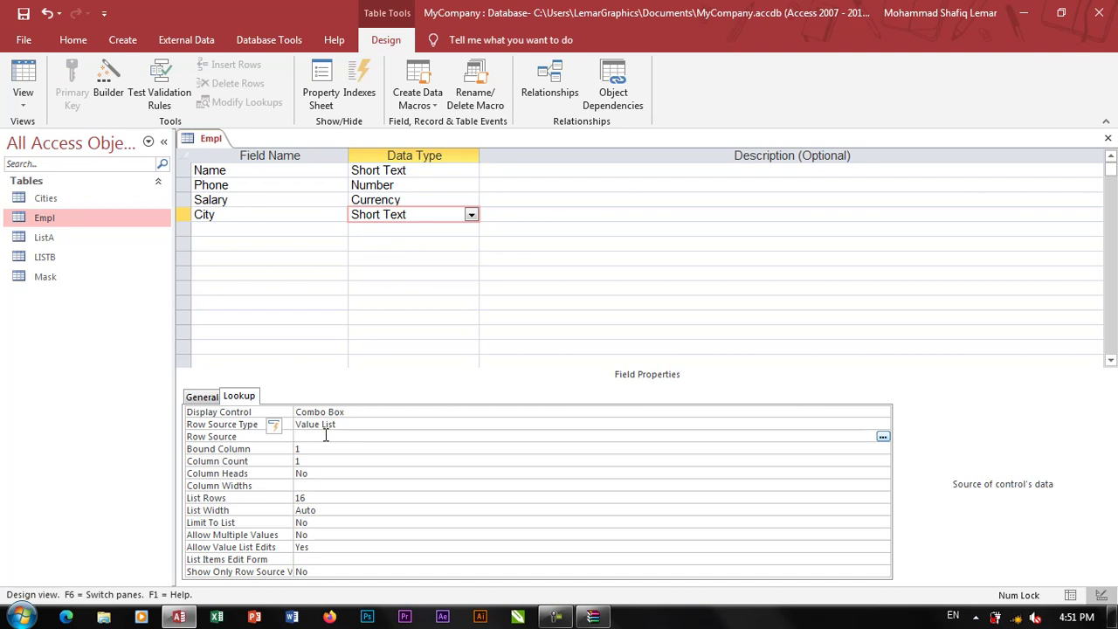
click(216, 429)
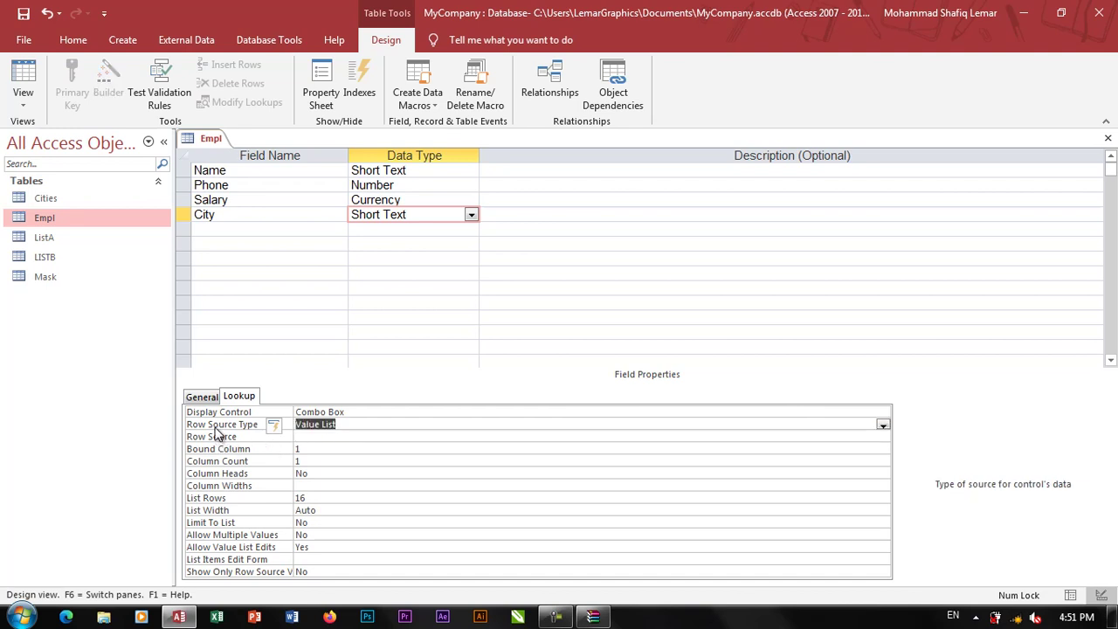
click(218, 441)
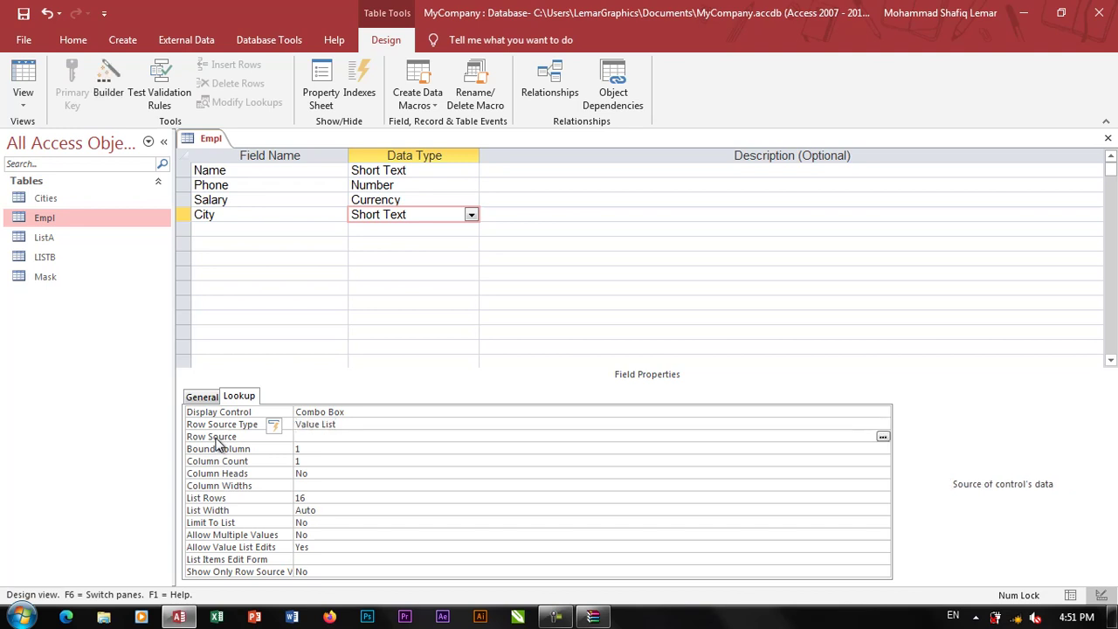
text(Kandahar,Nangerhar,)
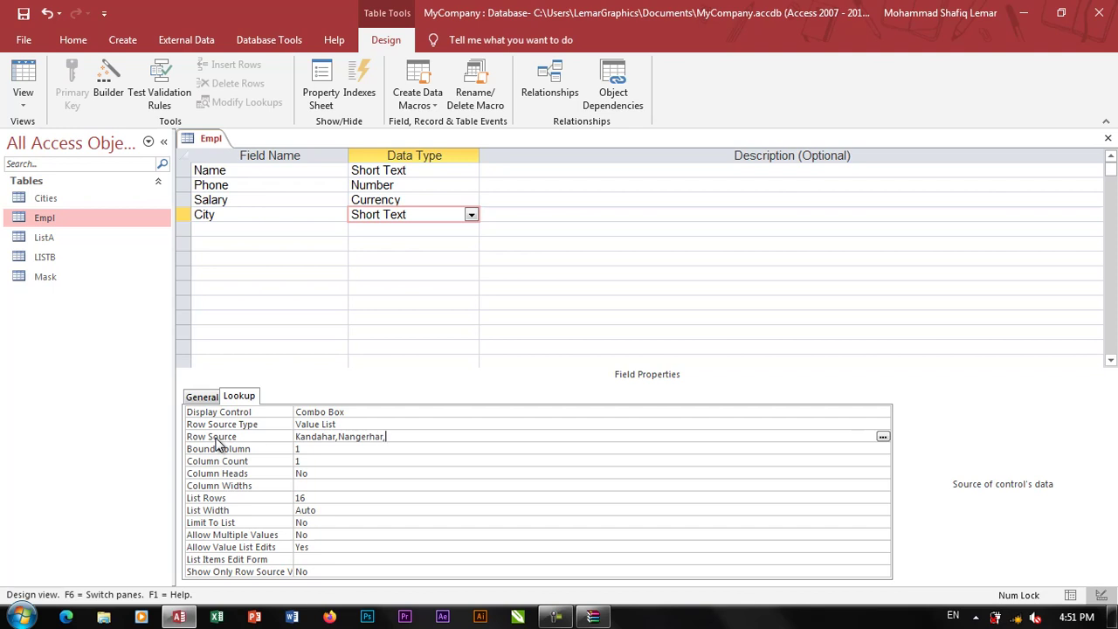
text(Kab)
text(h)
key(Return)
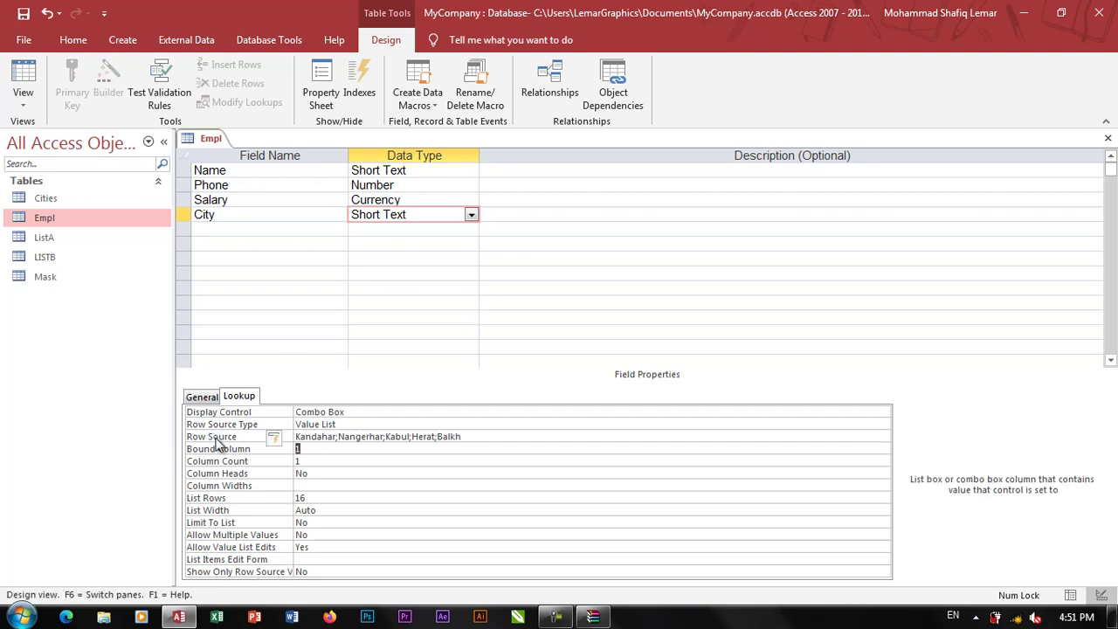
key(ctrl+w)
Step: Open Empl and delete both employee records
double_click(45, 218)
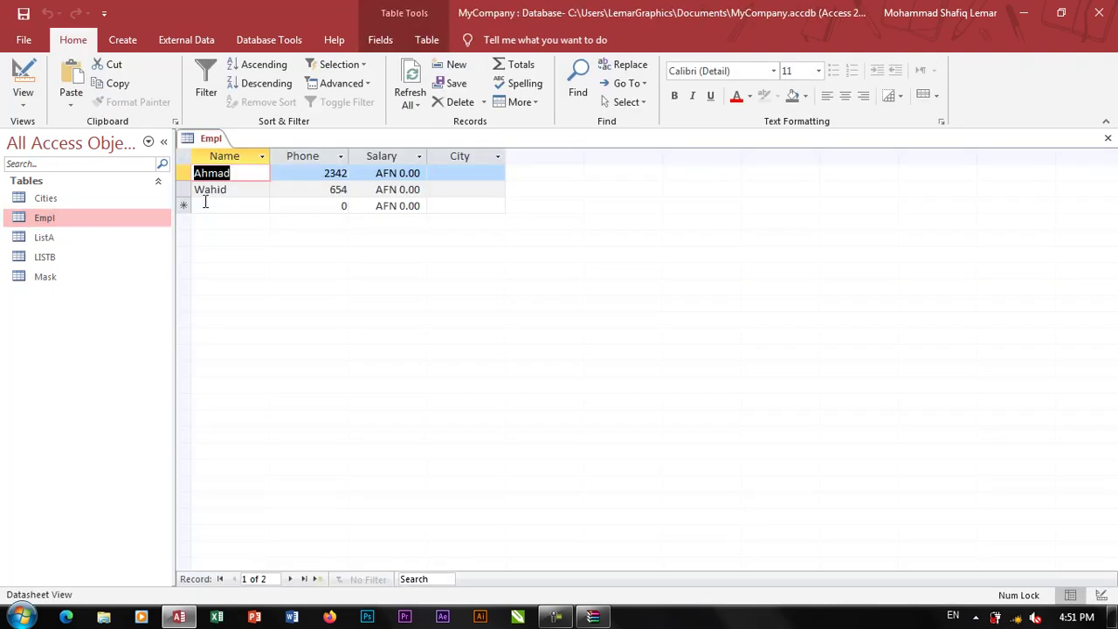
click(303, 189)
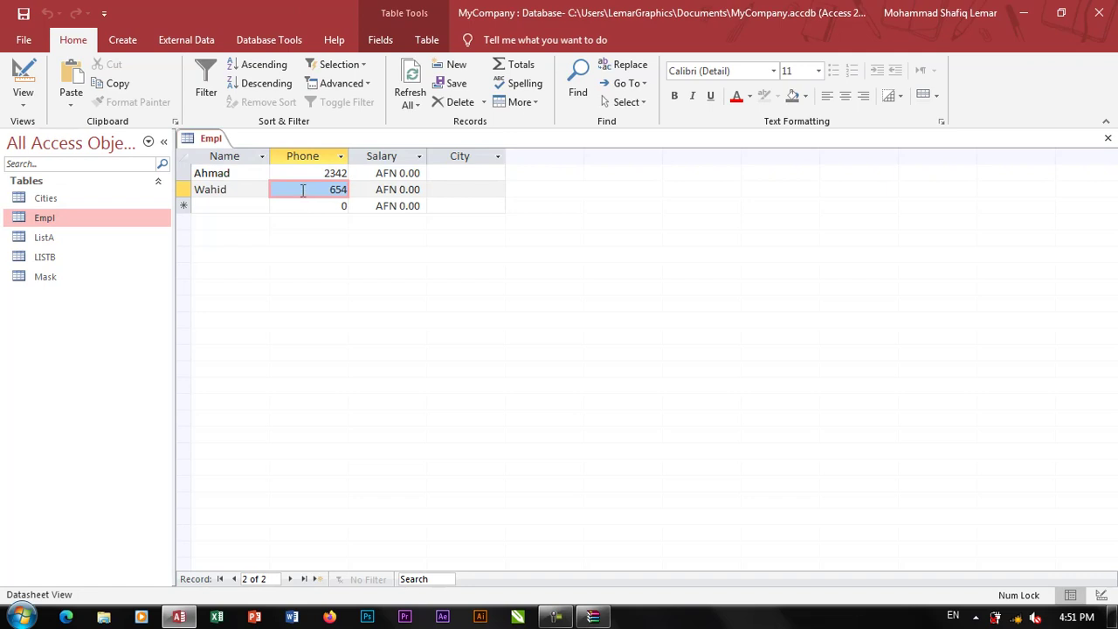
click(183, 156)
key(Delete)
key(Return)
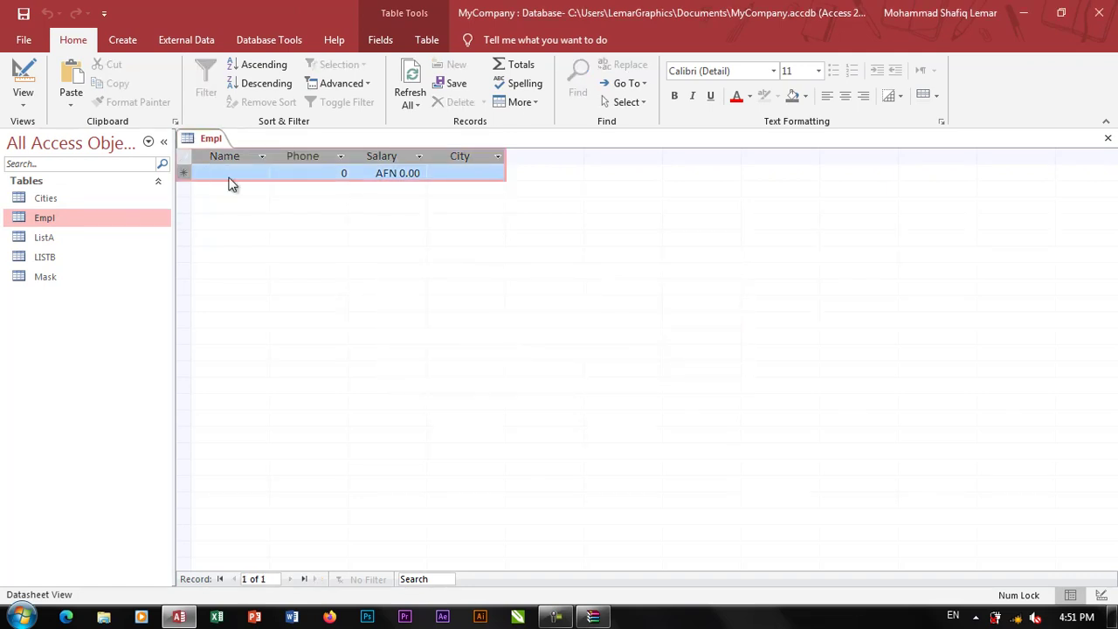
Step: Start a new record and check its City list offers the five cities
click(254, 172)
click(488, 174)
click(495, 174)
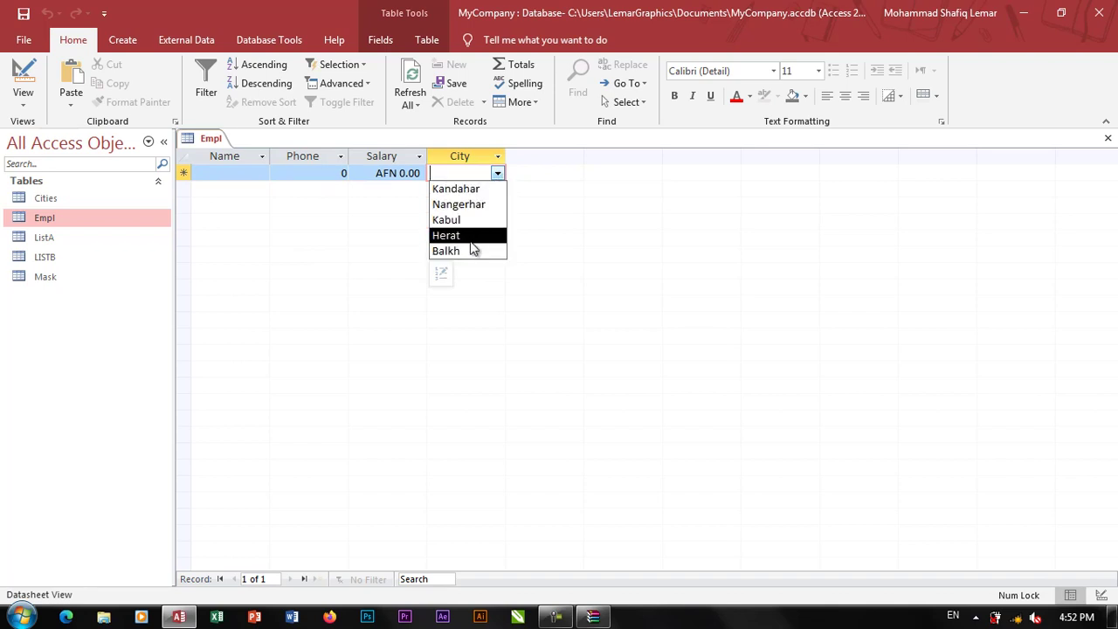
Step: Set Allow Value List Edits to Yes on City's Lookup tab, then switch Empl to Datasheet View
click(23, 83)
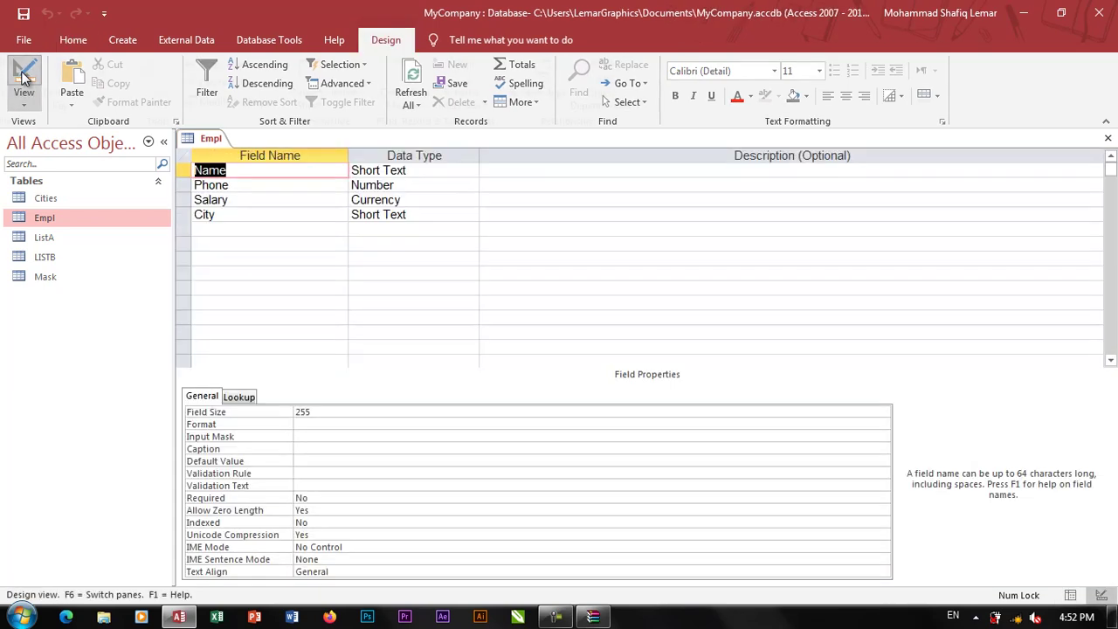
click(240, 399)
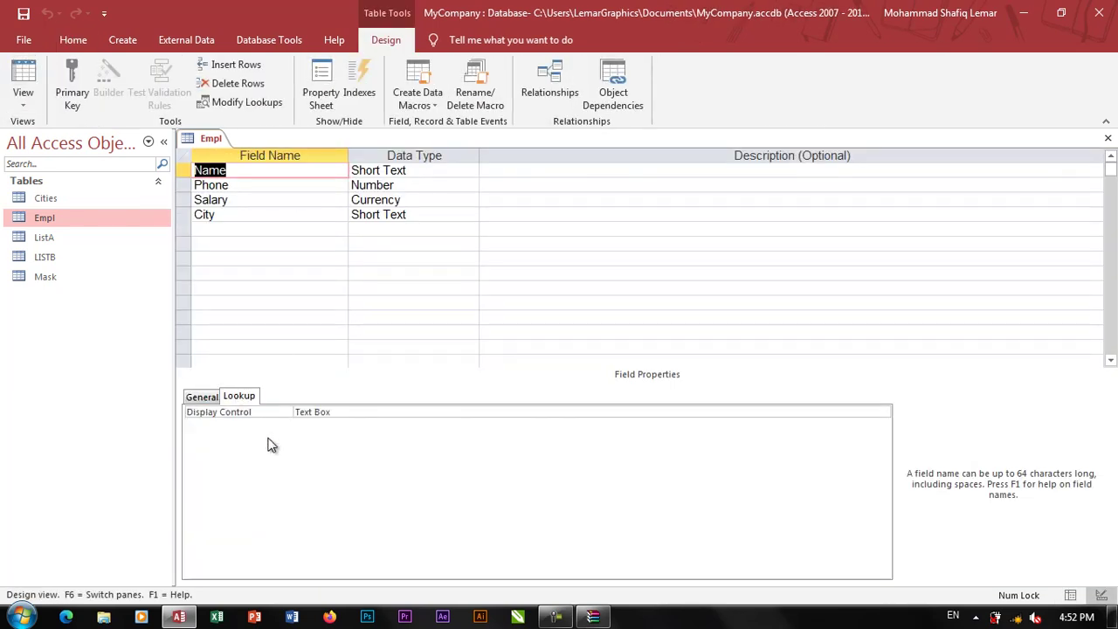
click(248, 218)
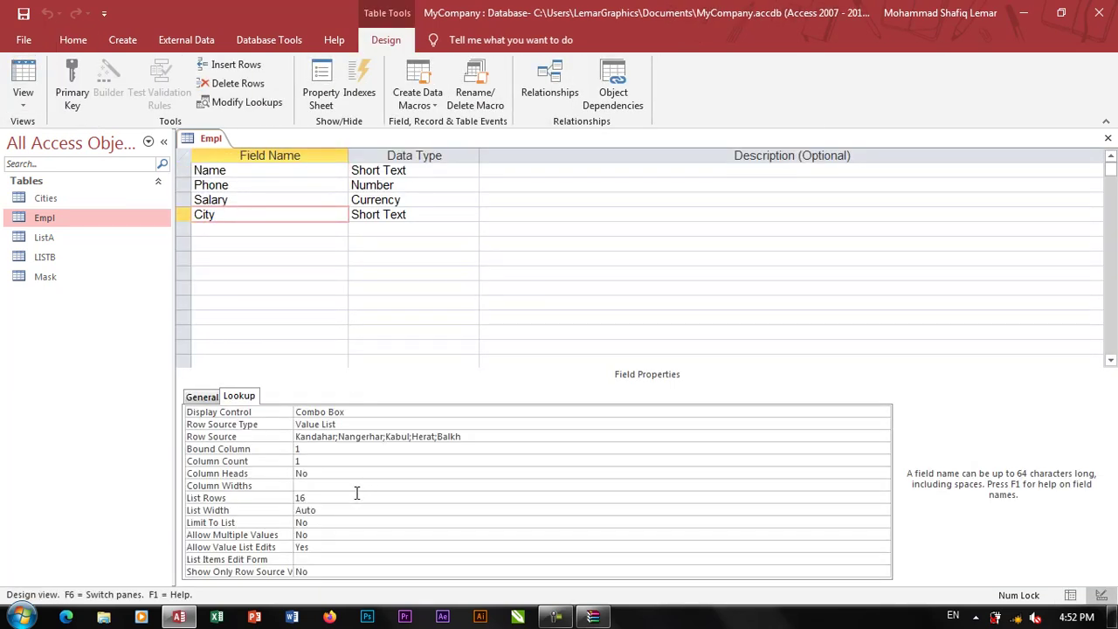
click(315, 547)
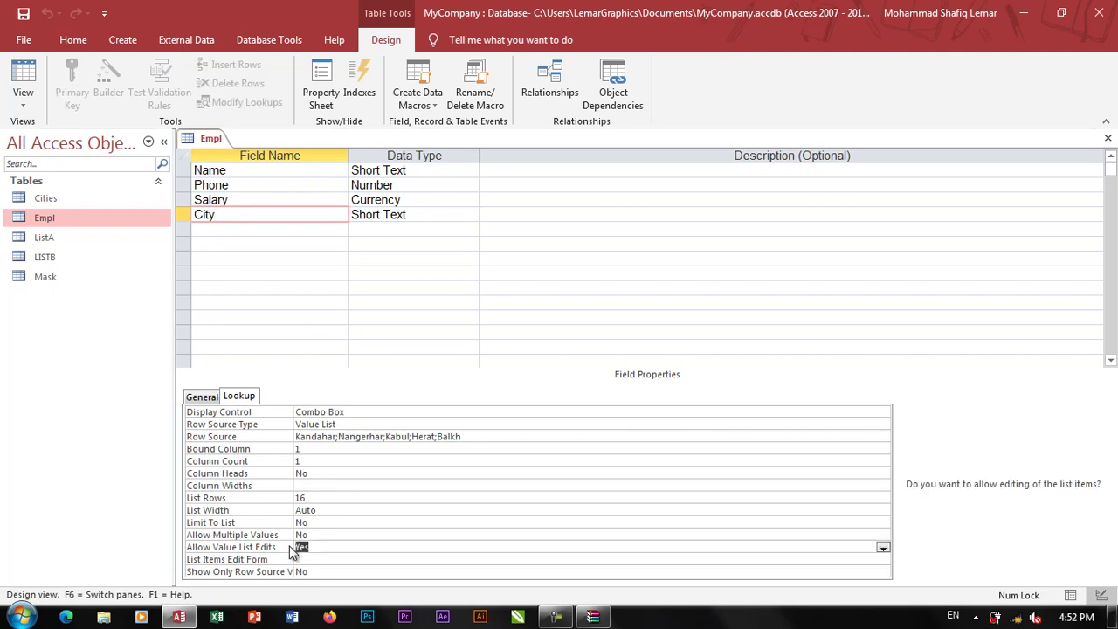
click(23, 79)
Step: Add Badghis to the City dropdown's value list through Edit List Items
click(481, 172)
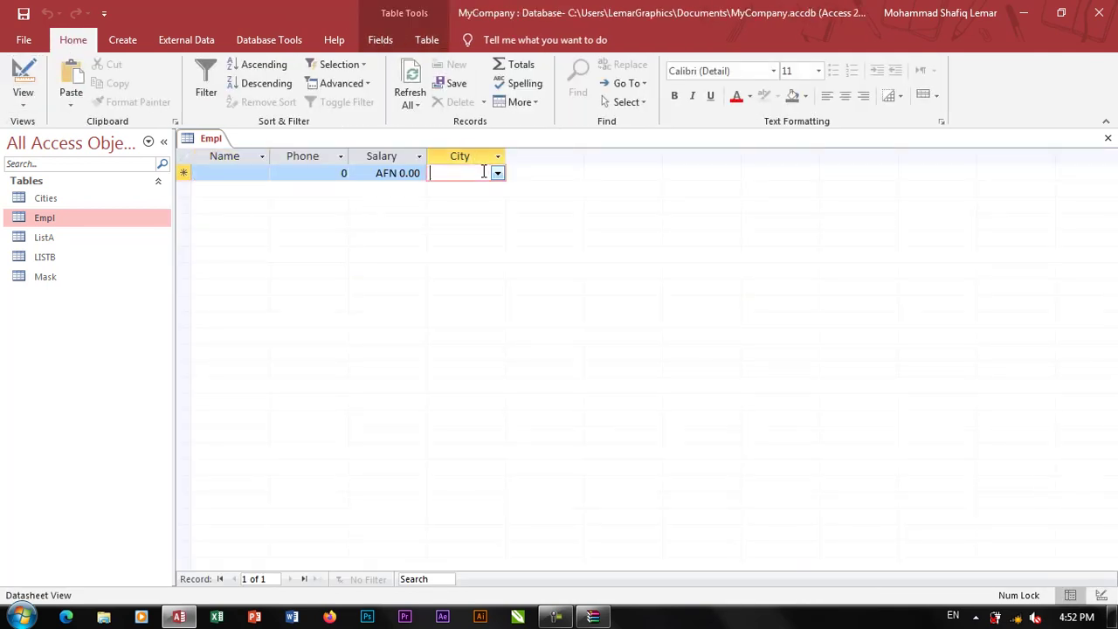
click(497, 173)
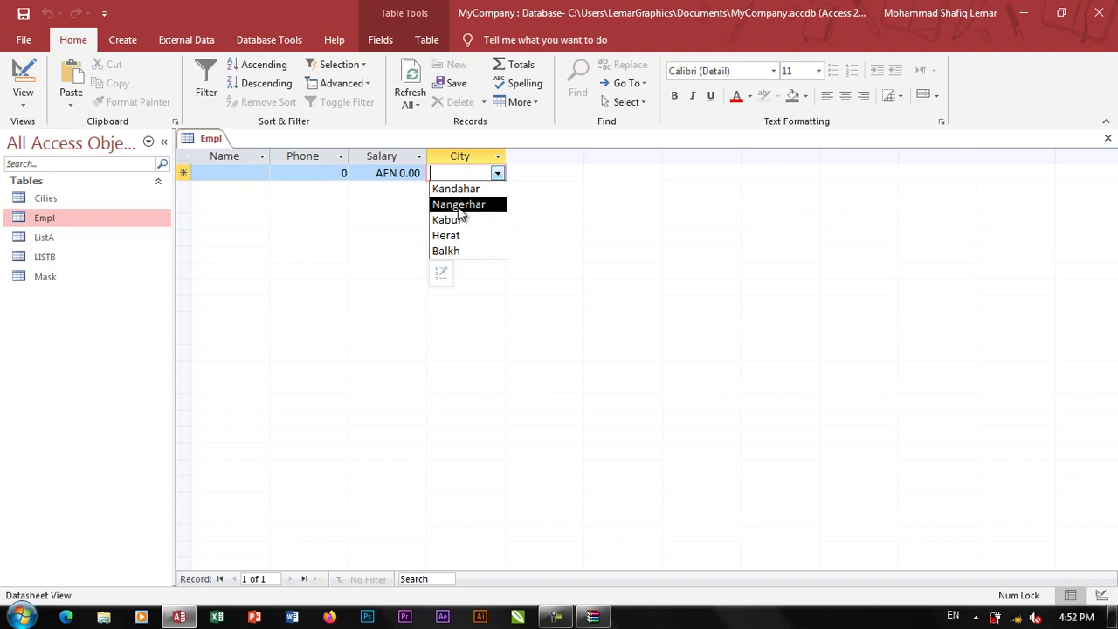
click(441, 276)
text(Badghis)
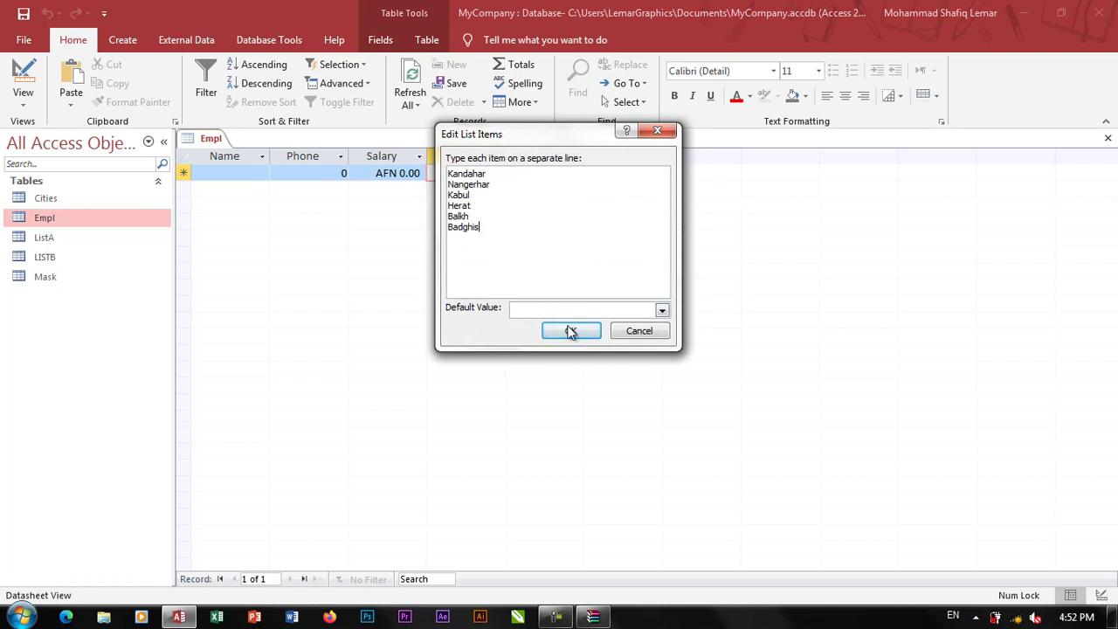
click(570, 330)
click(497, 174)
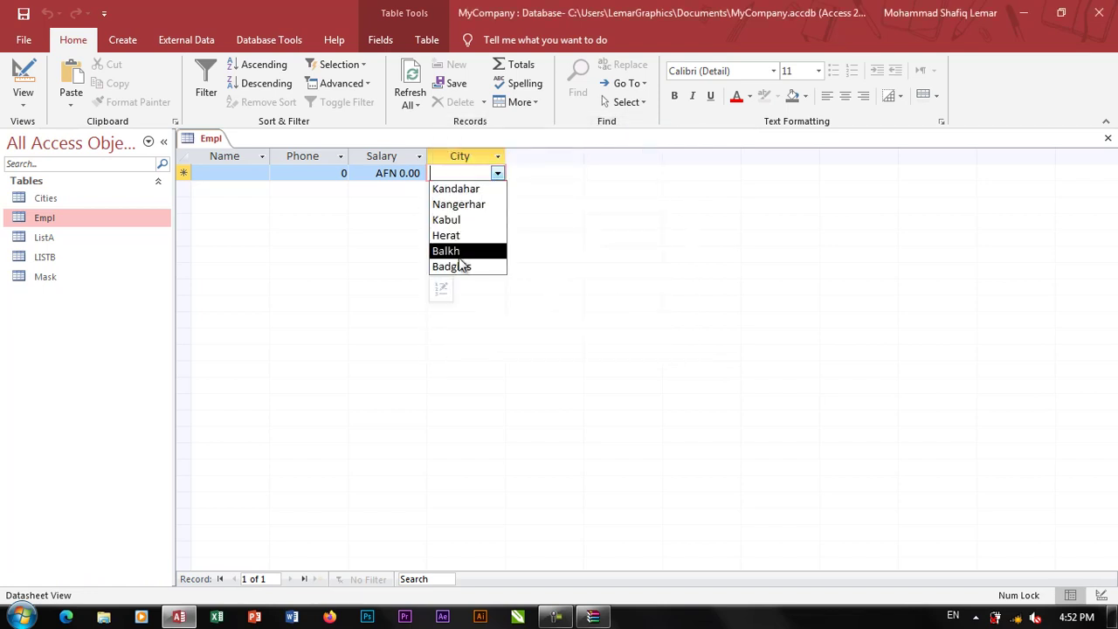
Step: Set City's Allow Value List Edits to No and recheck the dropdown in the datasheet
click(23, 83)
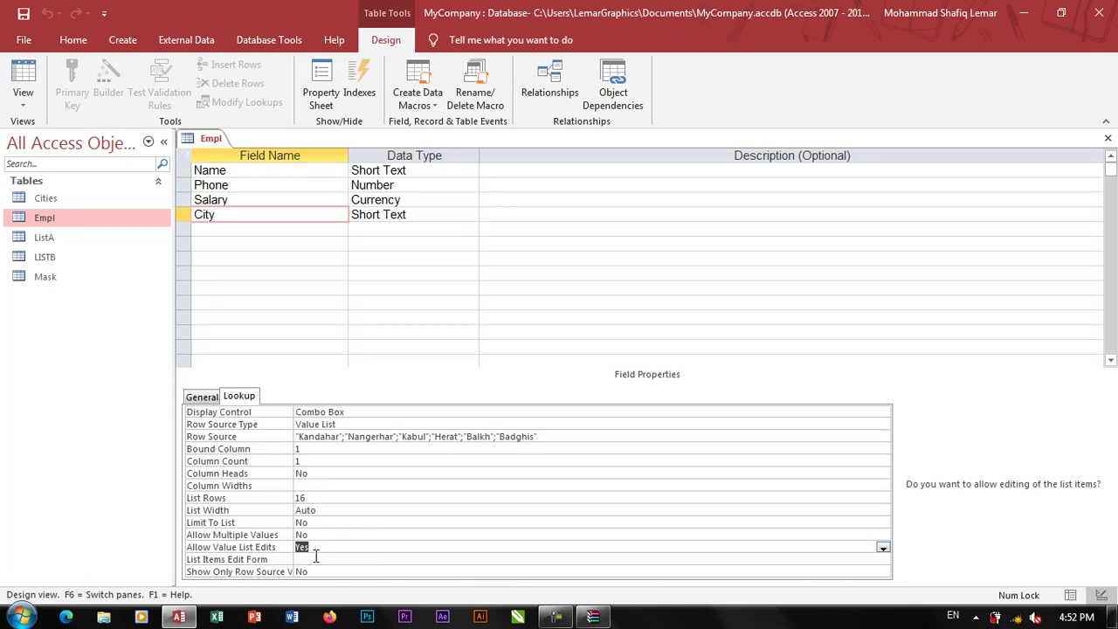
text(no)
key(Return)
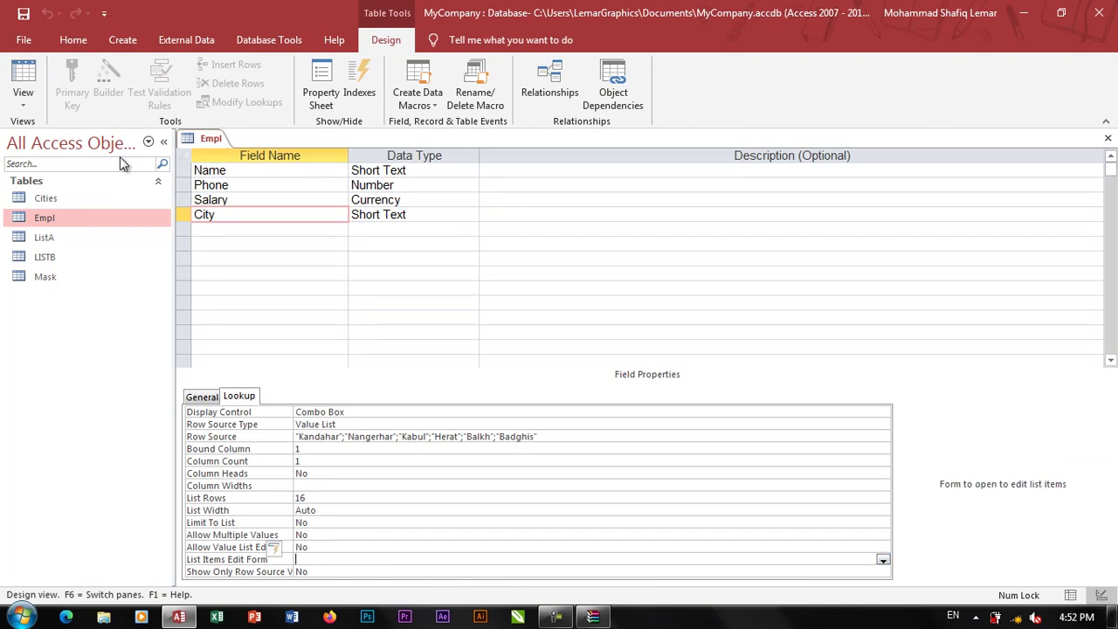
click(26, 83)
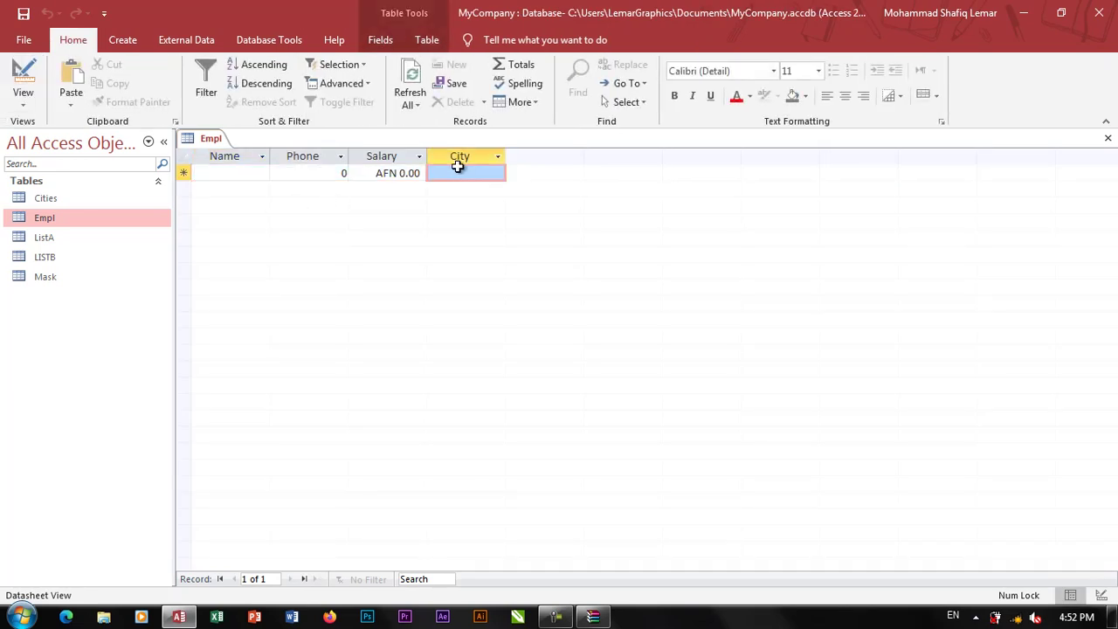
click(497, 173)
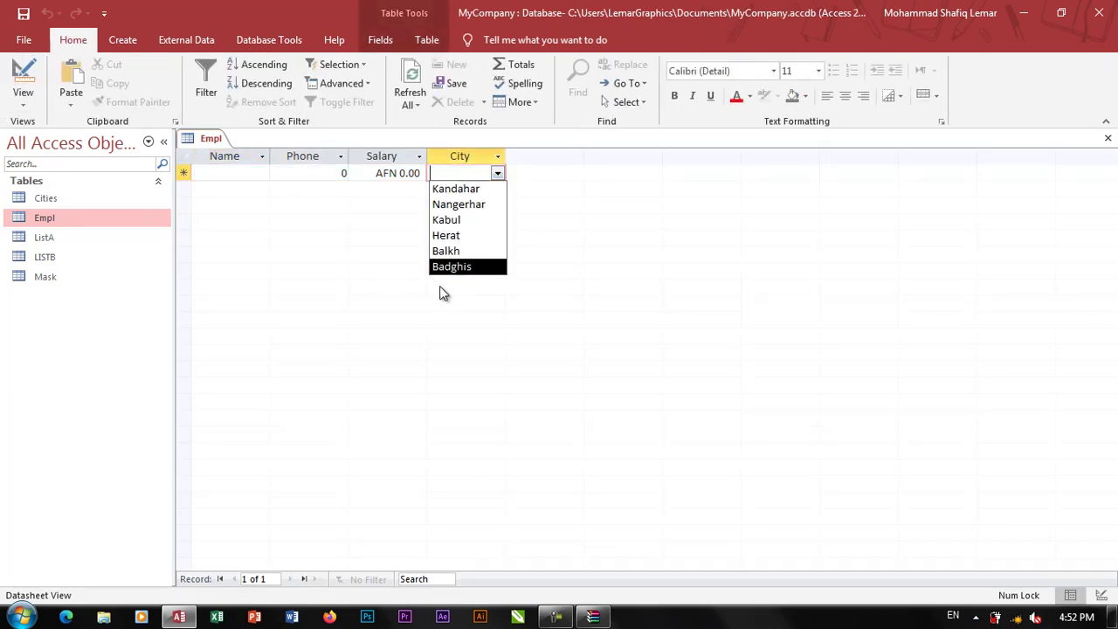
click(23, 87)
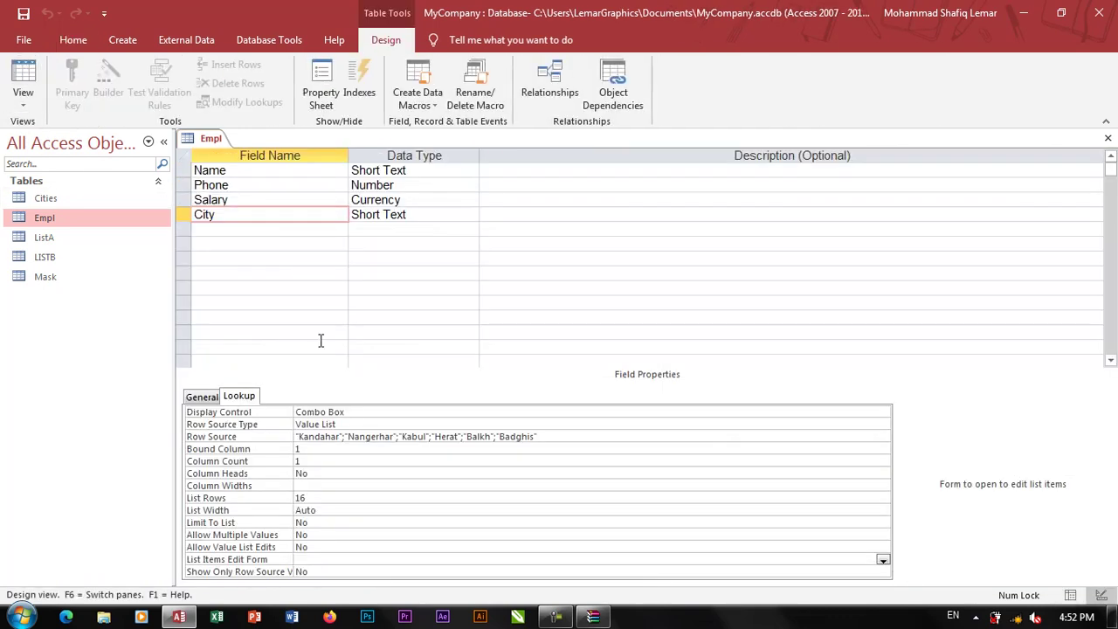
Step: Set City's Row Source Type to Field List and Row Source to Cities, then view the datasheet
click(356, 424)
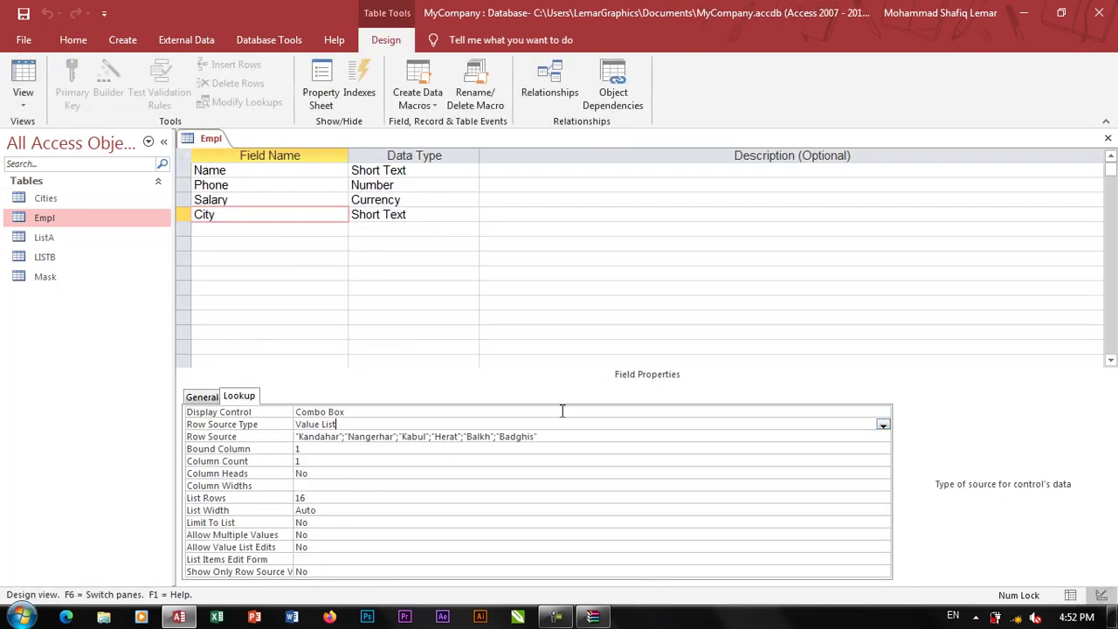
click(884, 424)
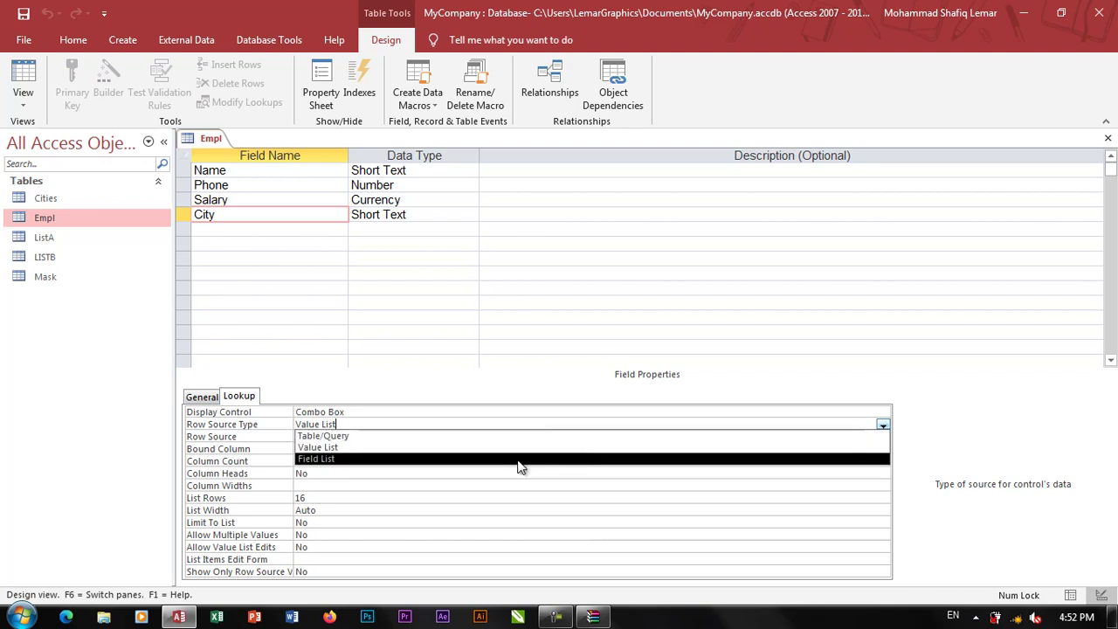
click(368, 458)
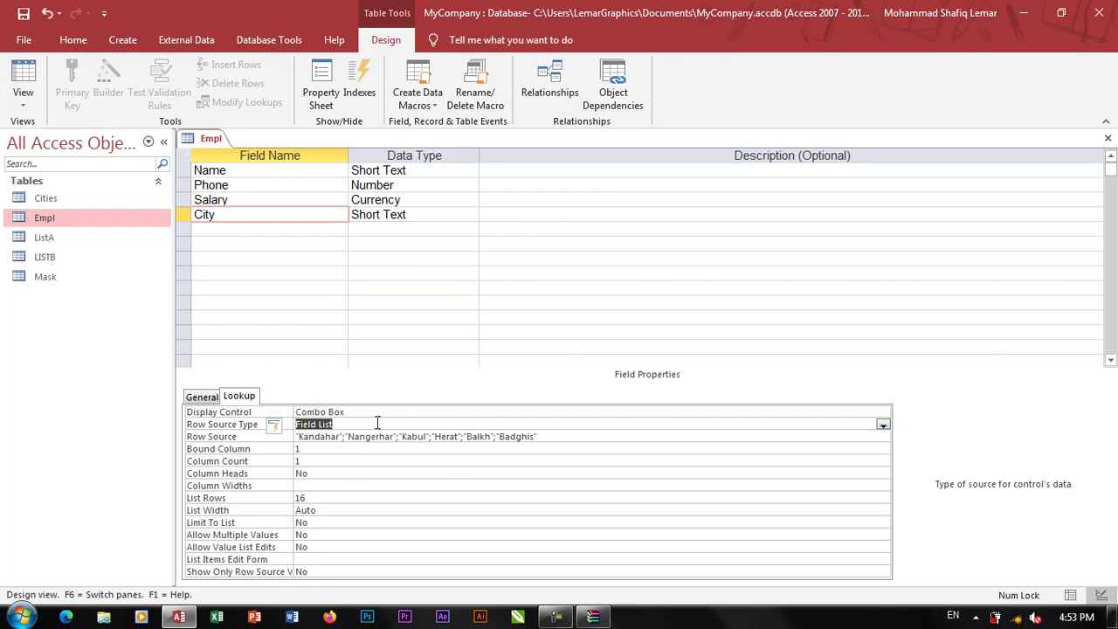
click(551, 434)
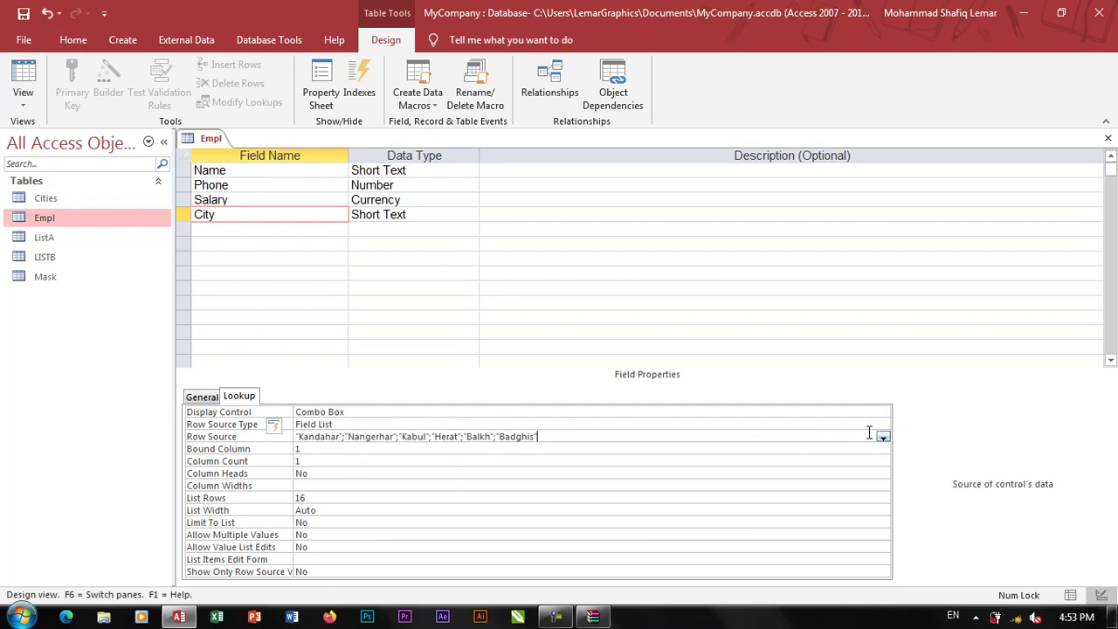
click(884, 436)
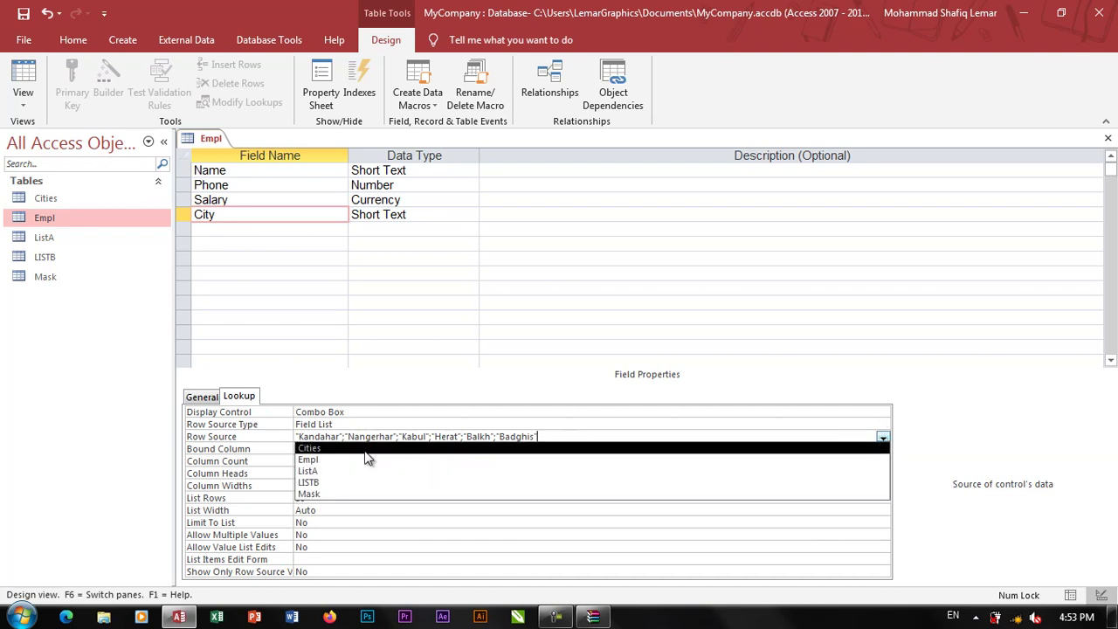
click(441, 449)
click(23, 87)
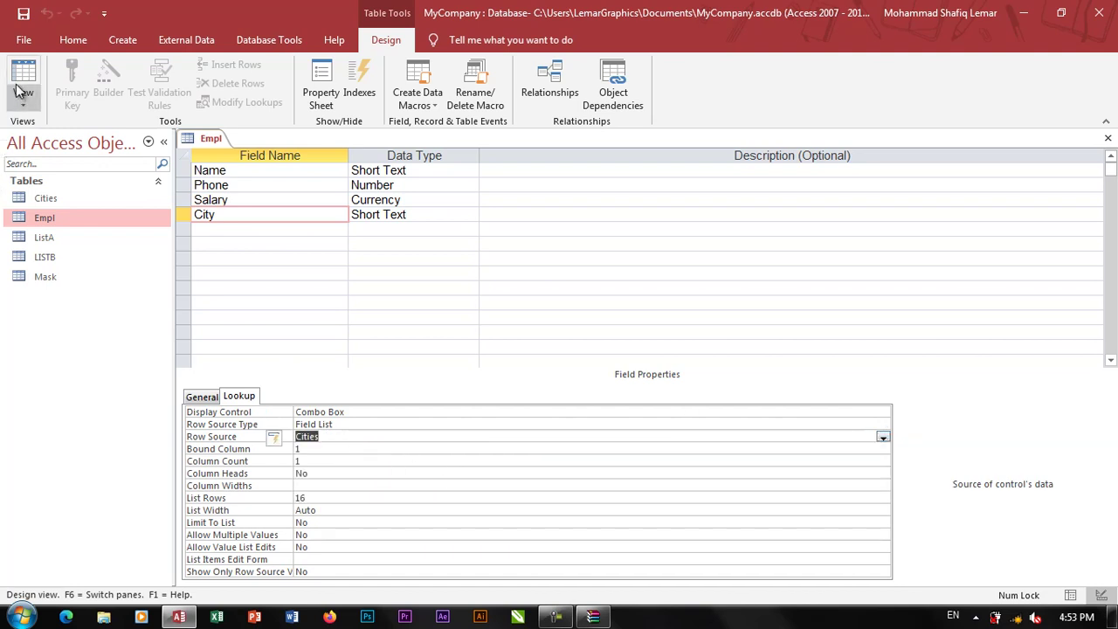
Step: Open the Cities table, inspect its CityName, Country and Number columns, and close it
double_click(79, 196)
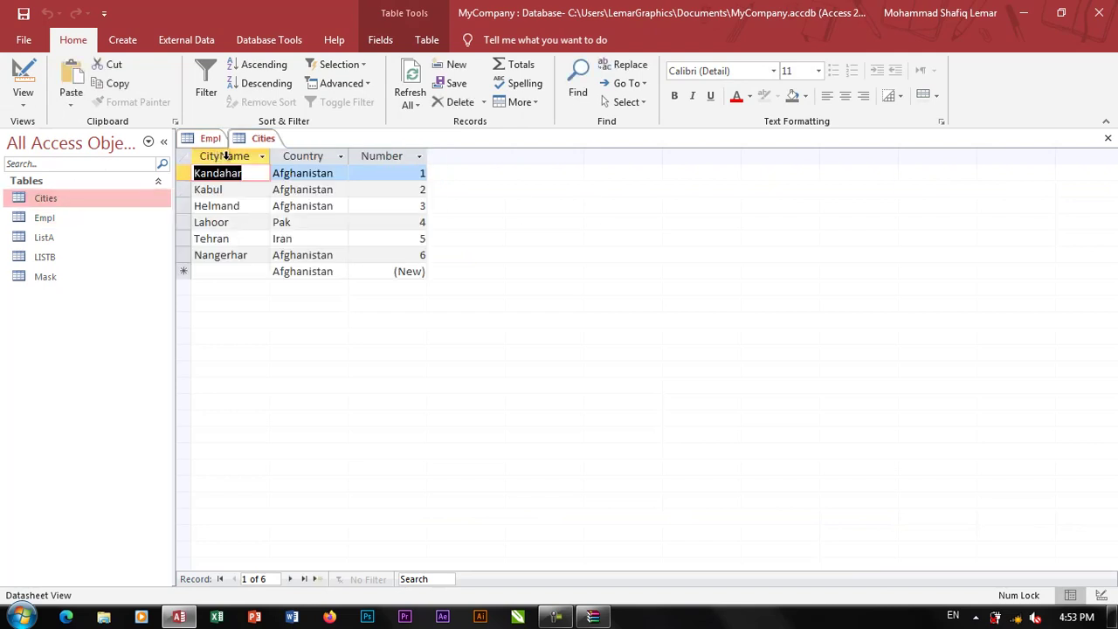
click(226, 156)
click(311, 154)
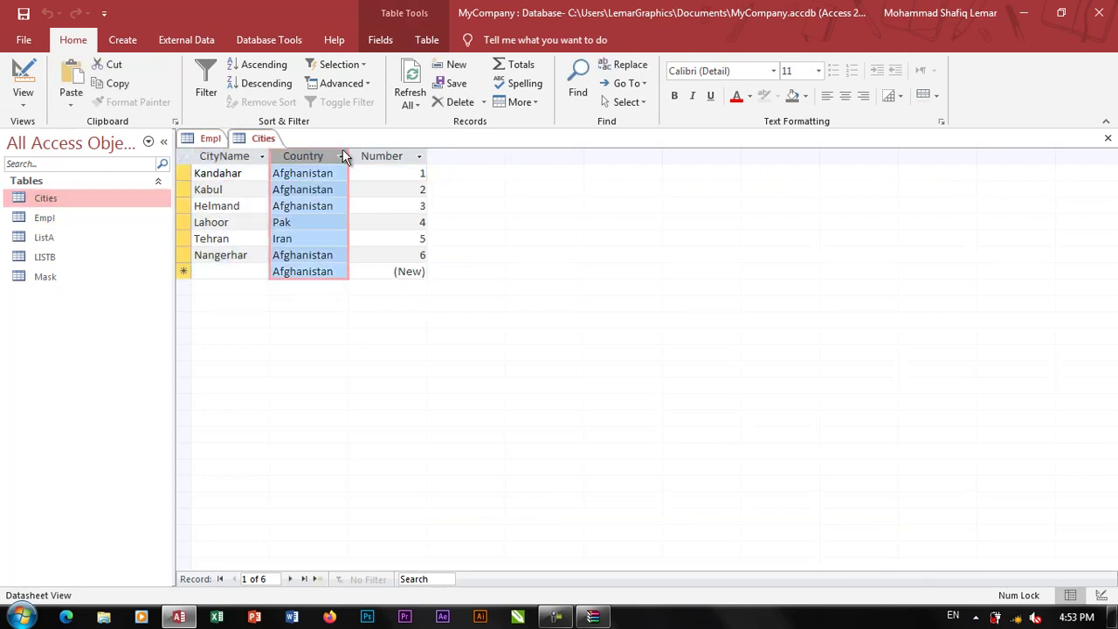
click(377, 154)
key(ctrl+w)
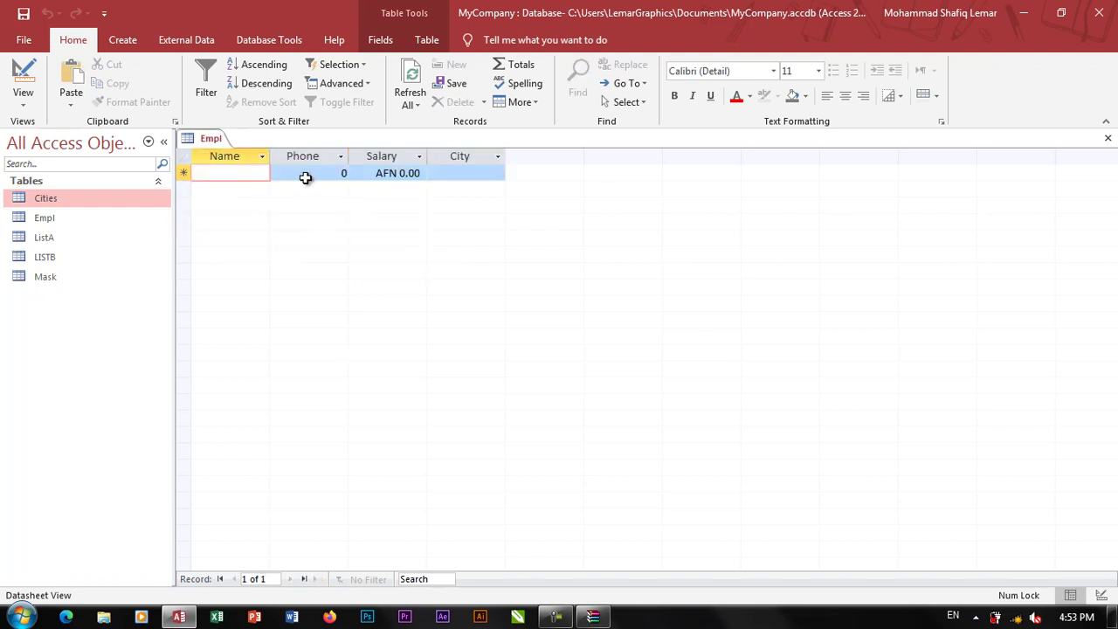
Step: Check the City dropdown lists CityName, Country and Number, then review Row Source Type unchanged
click(456, 172)
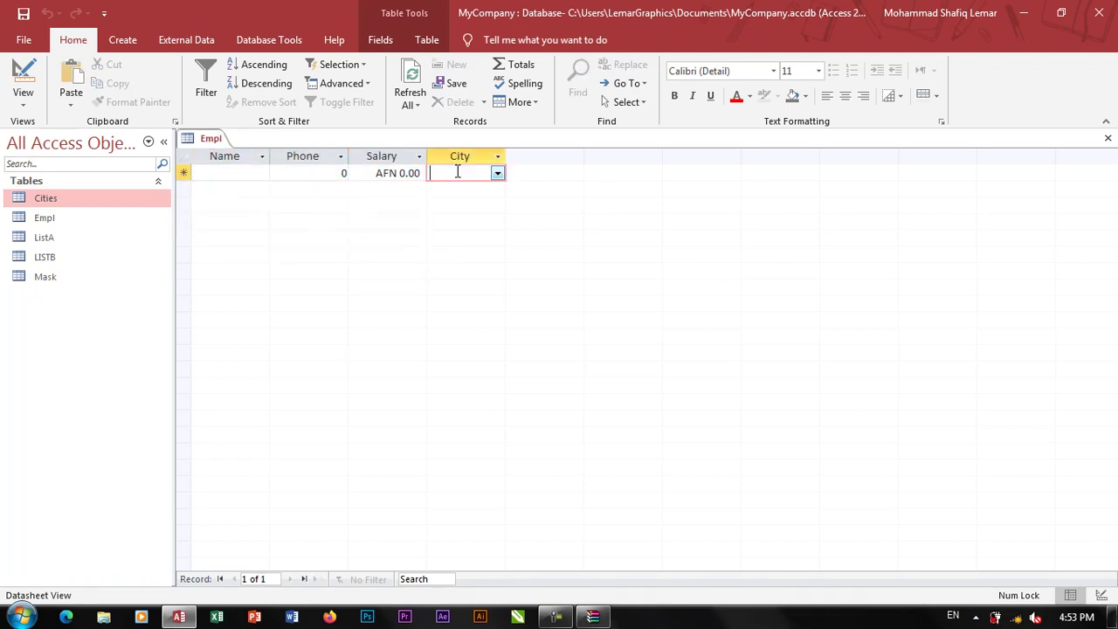
click(497, 172)
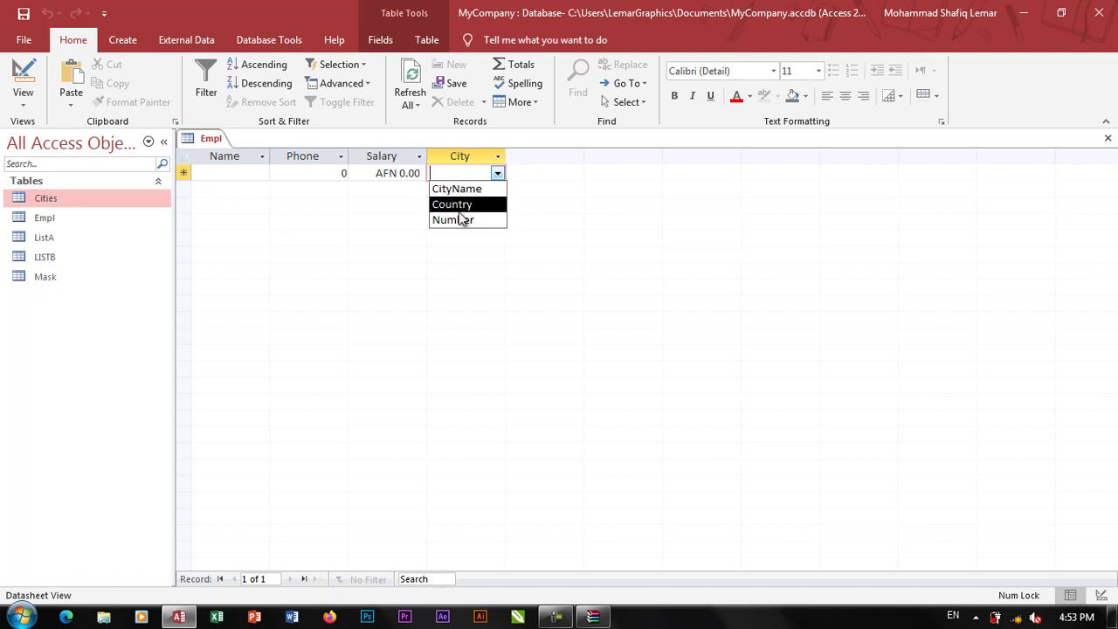
click(24, 79)
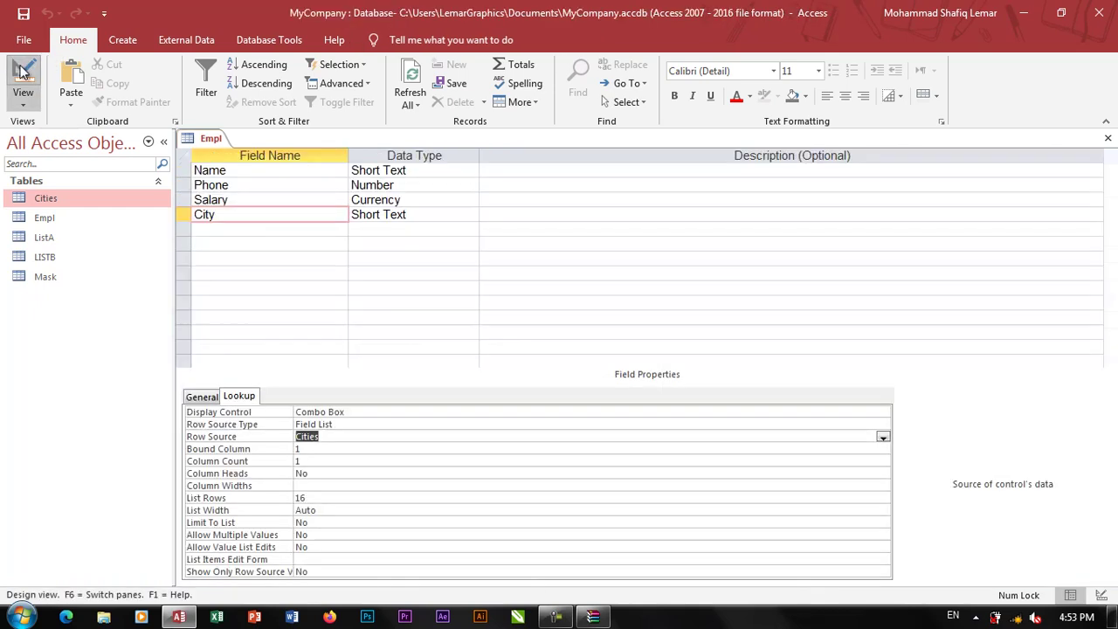
click(351, 425)
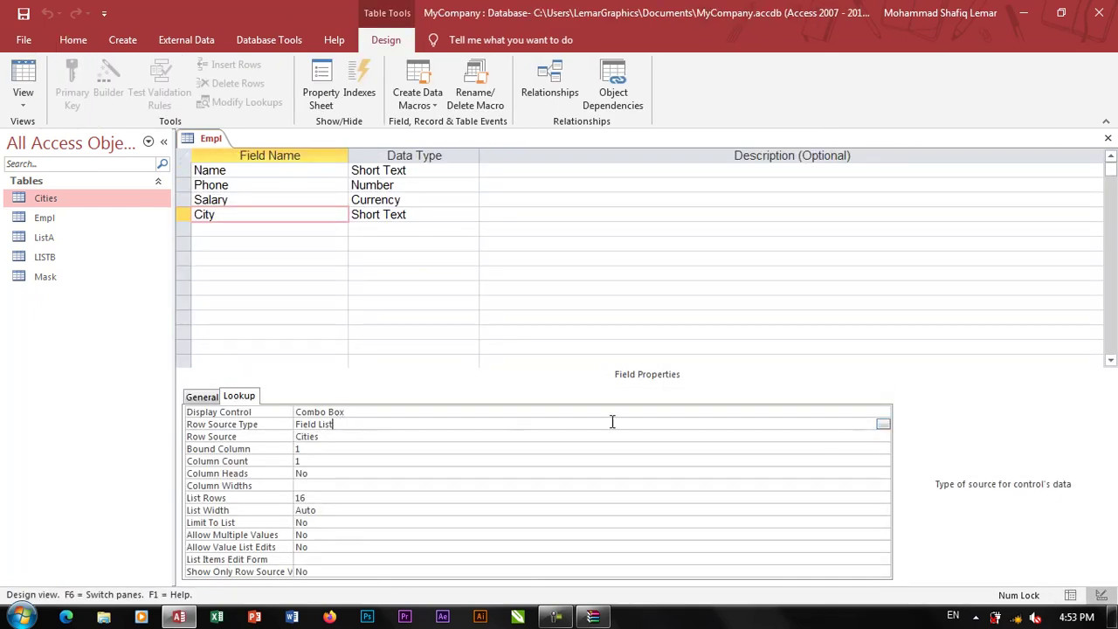
click(882, 426)
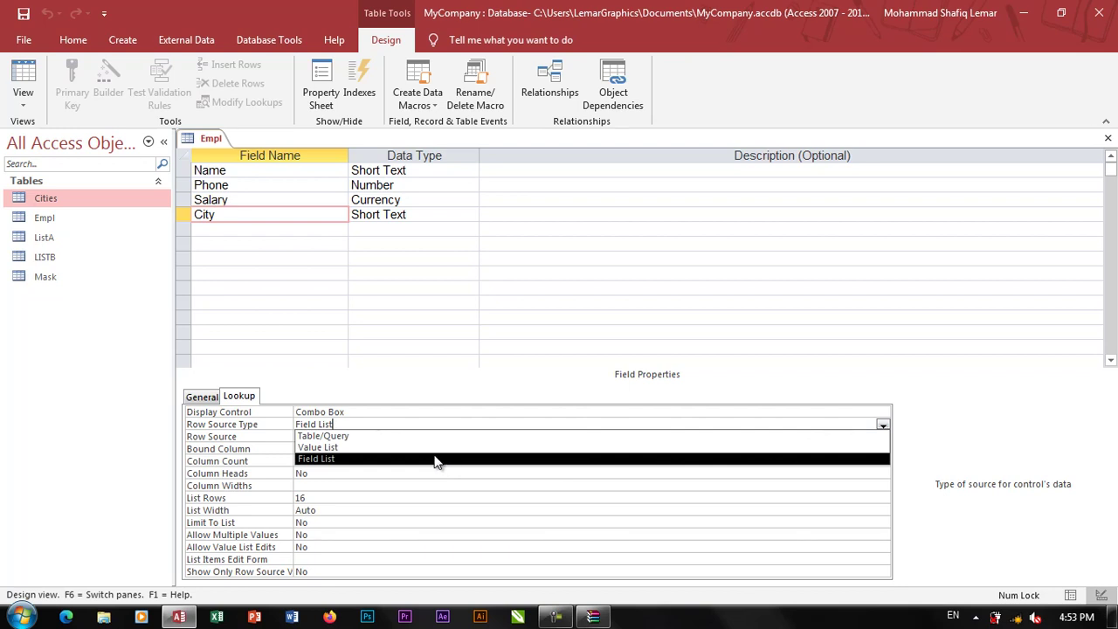
click(360, 345)
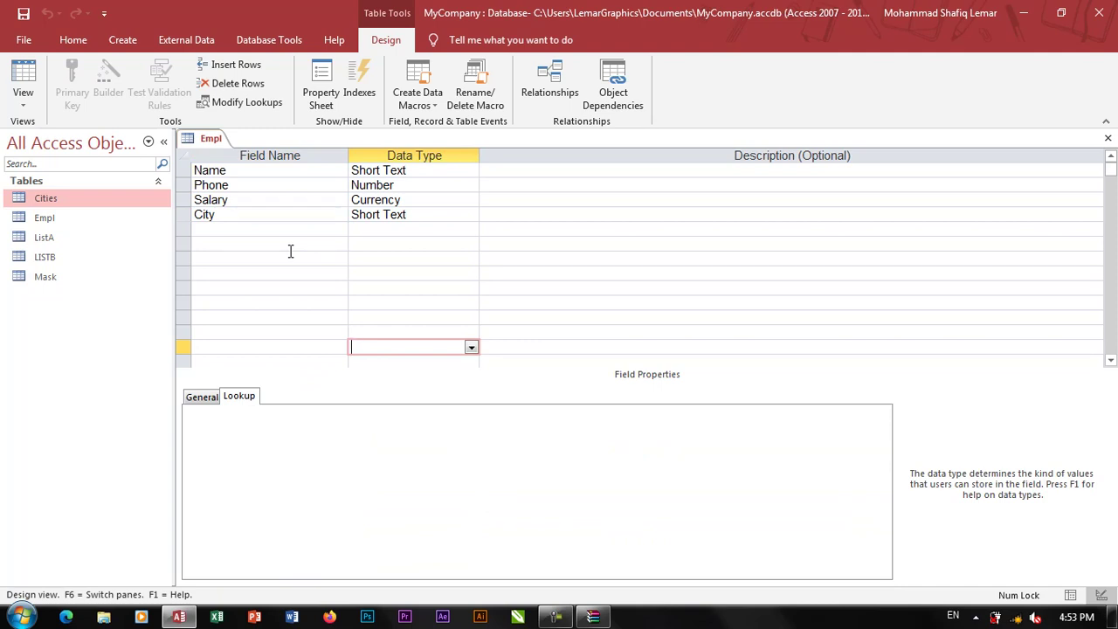
Step: Close the Empl table without saving changes
text(W)
key(ctrl+w)
click(567, 355)
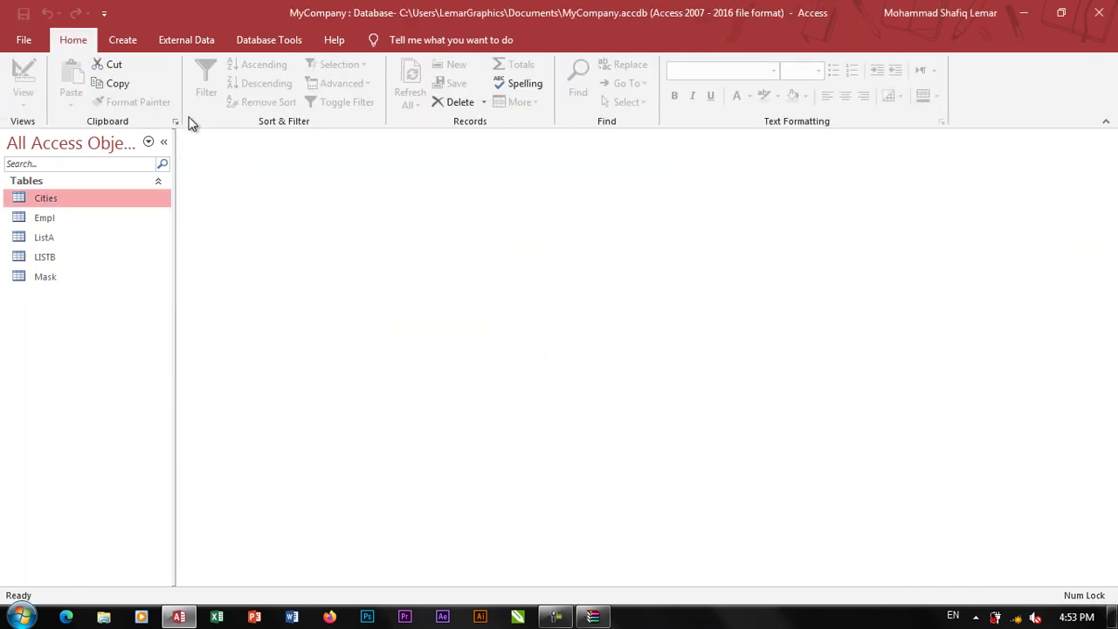
Step: Create a new table with fields Name, ID, LastNAme and Class
scroll(194, 124, down, 1)
click(127, 95)
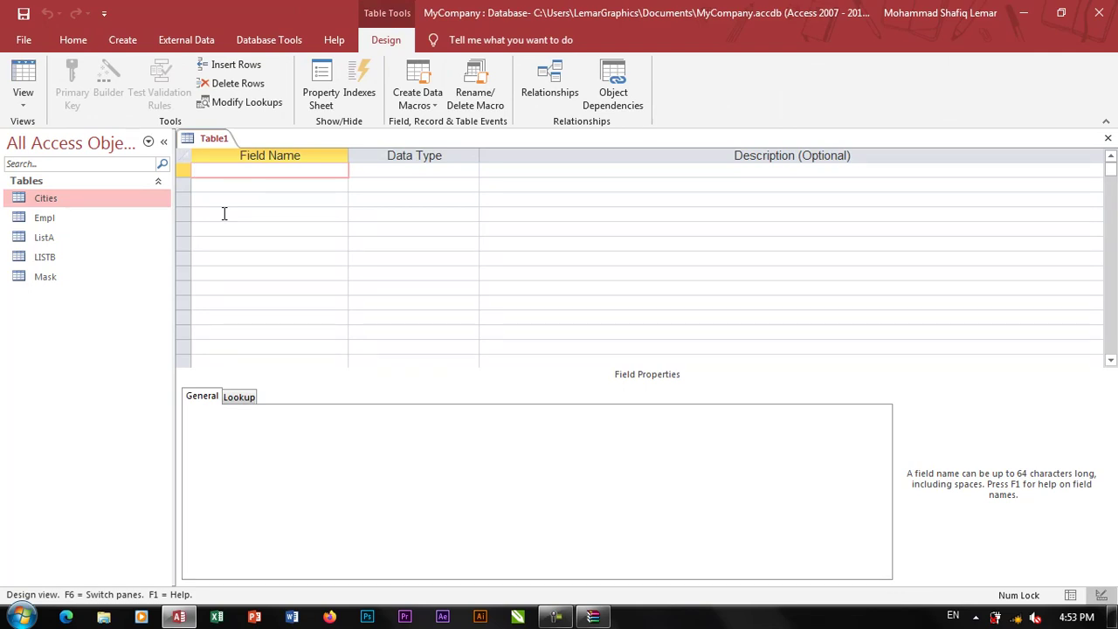
text(Name)
key(Down)
key(Return)
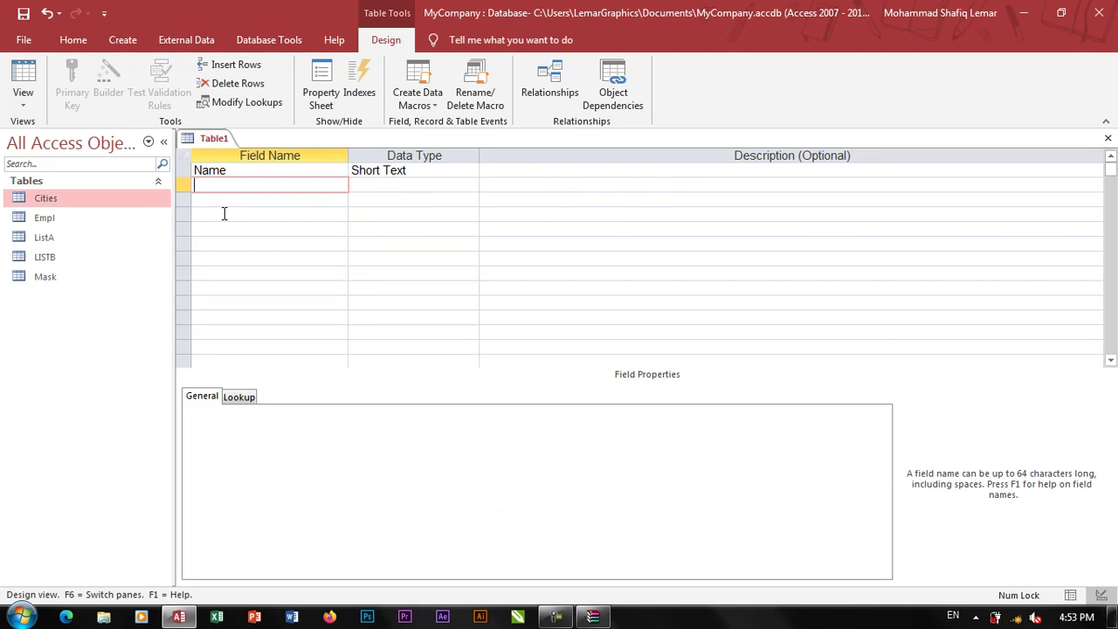
text(ID)
key(Return)
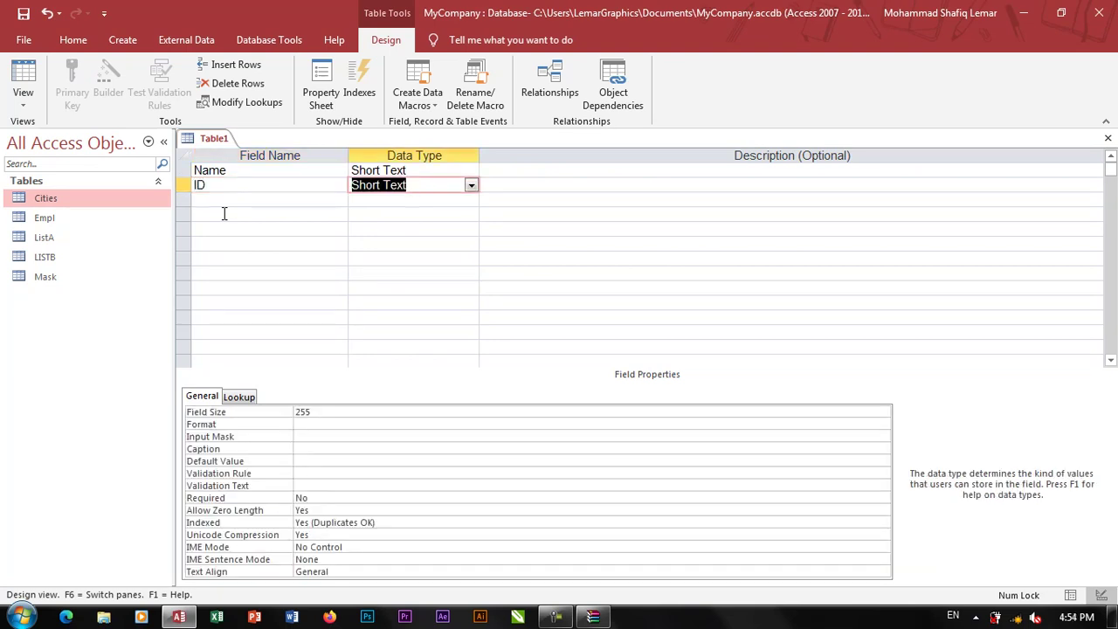
key(Down)
text(LastNAme)
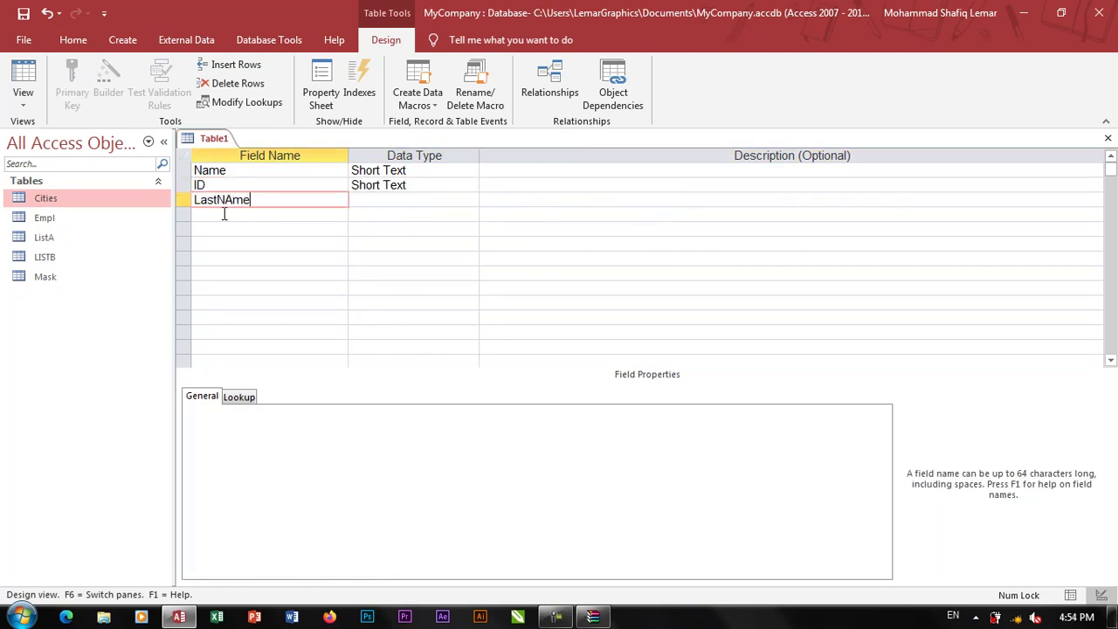
key(Down)
text(Class)
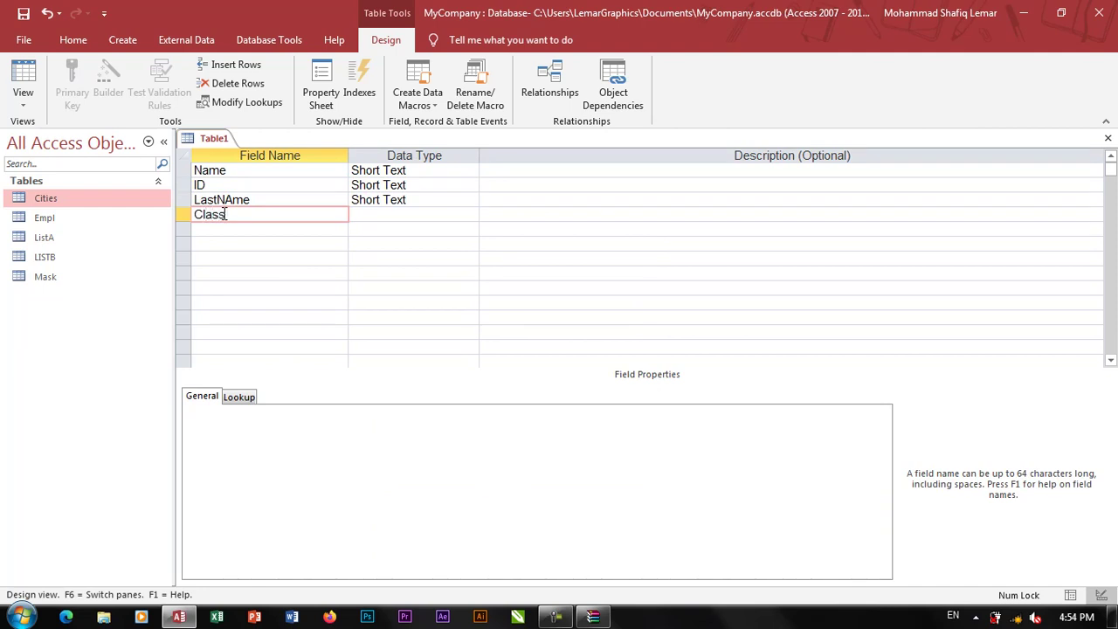
key(Return)
key(Return)
Step: Save the table as StudentList, declining to create a primary key
key(ctrl+s)
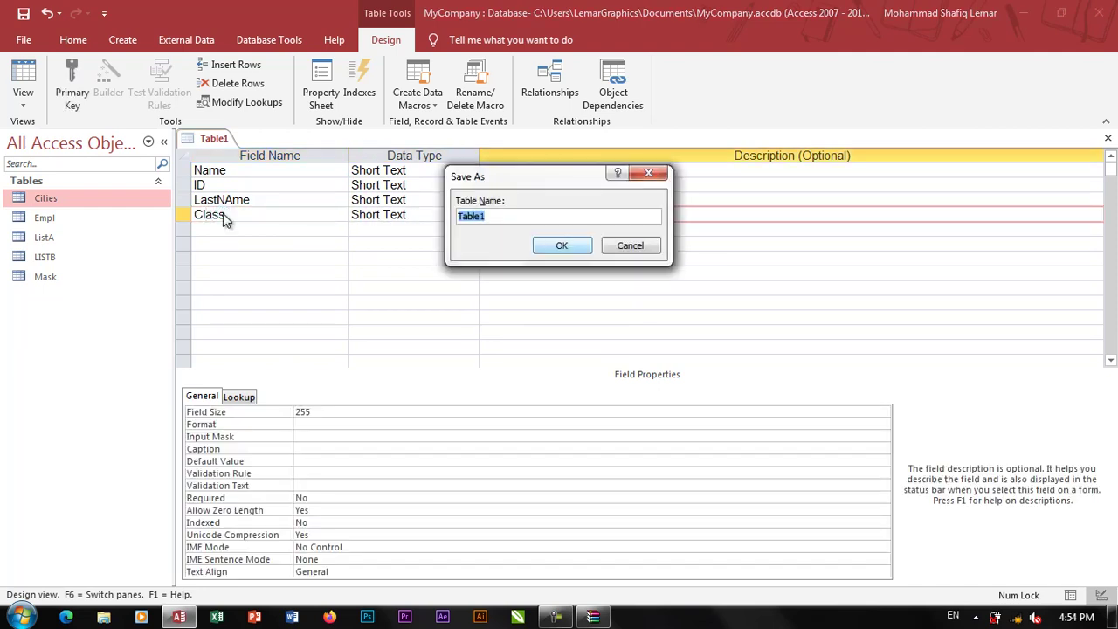
text(Stu)
text(dents)
key(Return)
key(n)
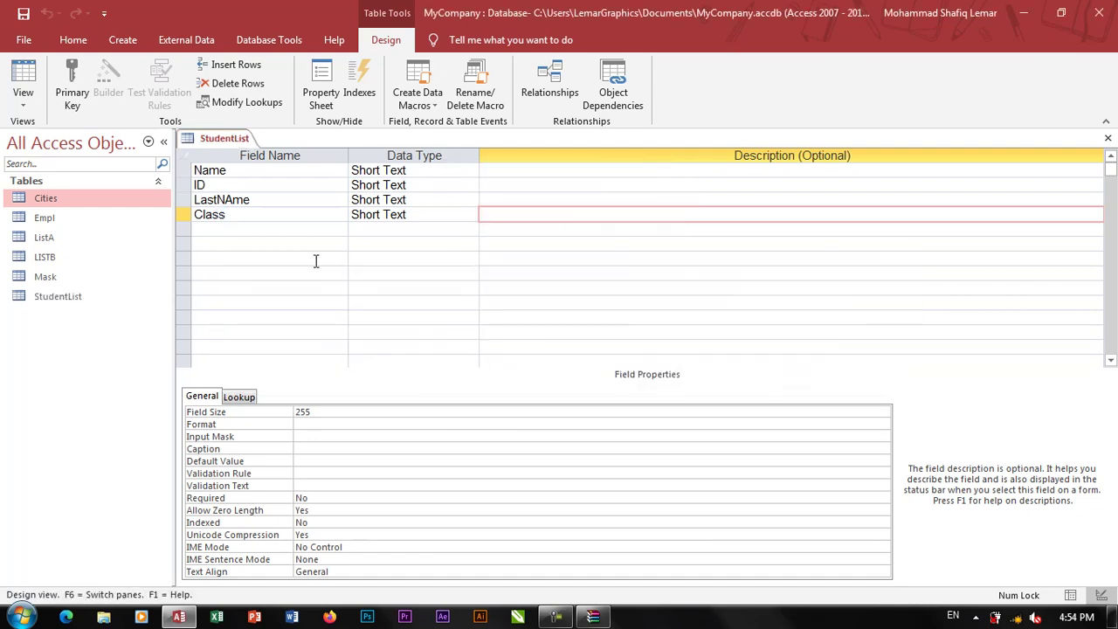
click(253, 201)
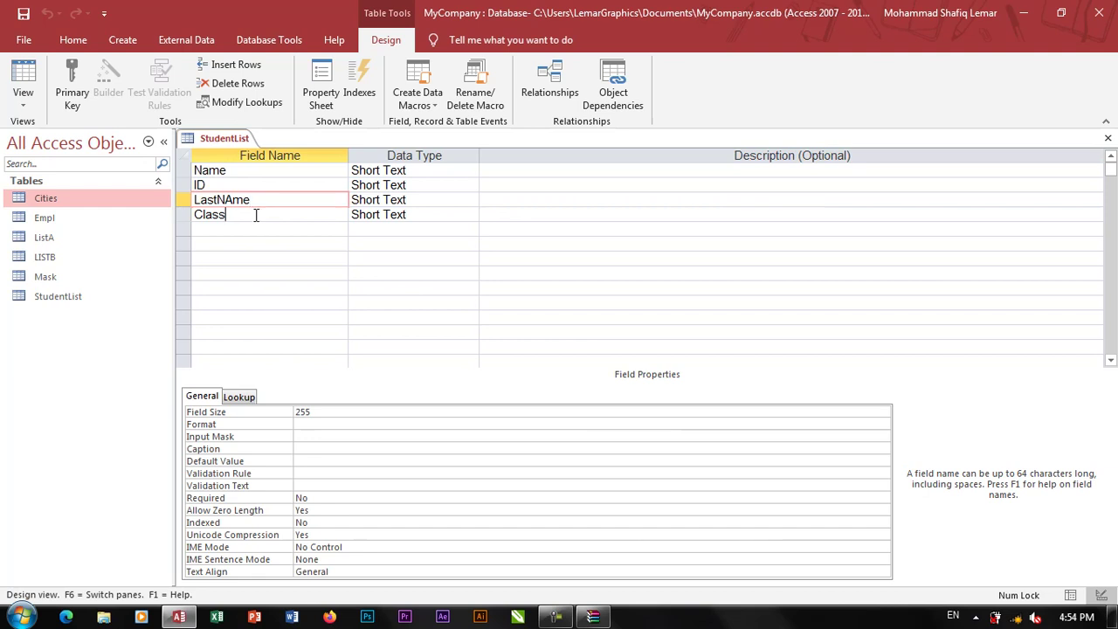
Step: Select the Class field row and set it as StudentList's primary key
click(256, 215)
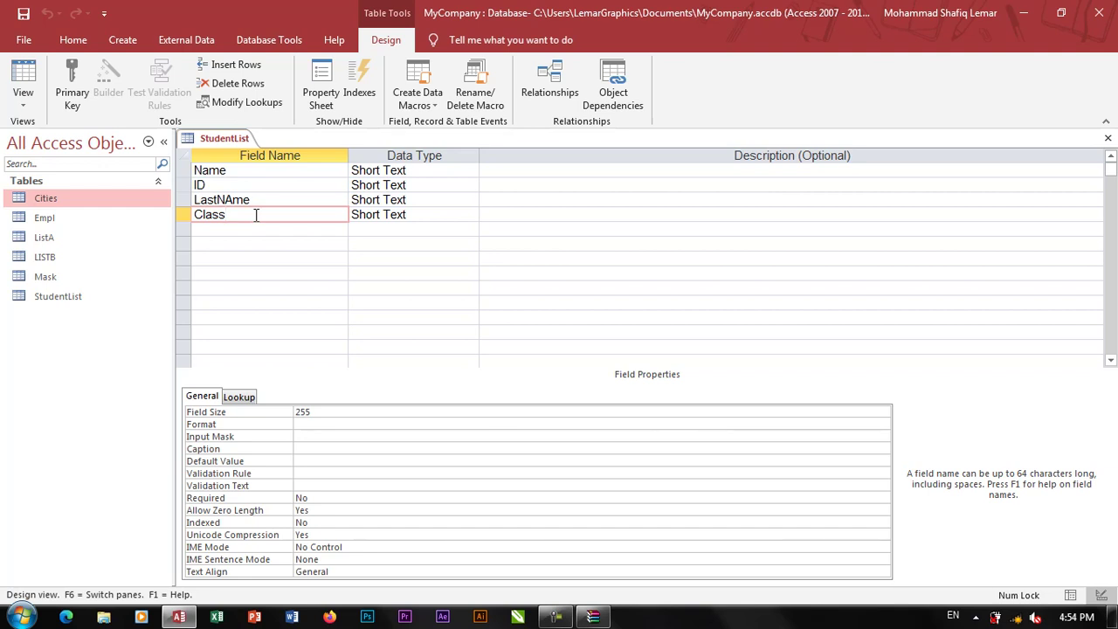
click(229, 170)
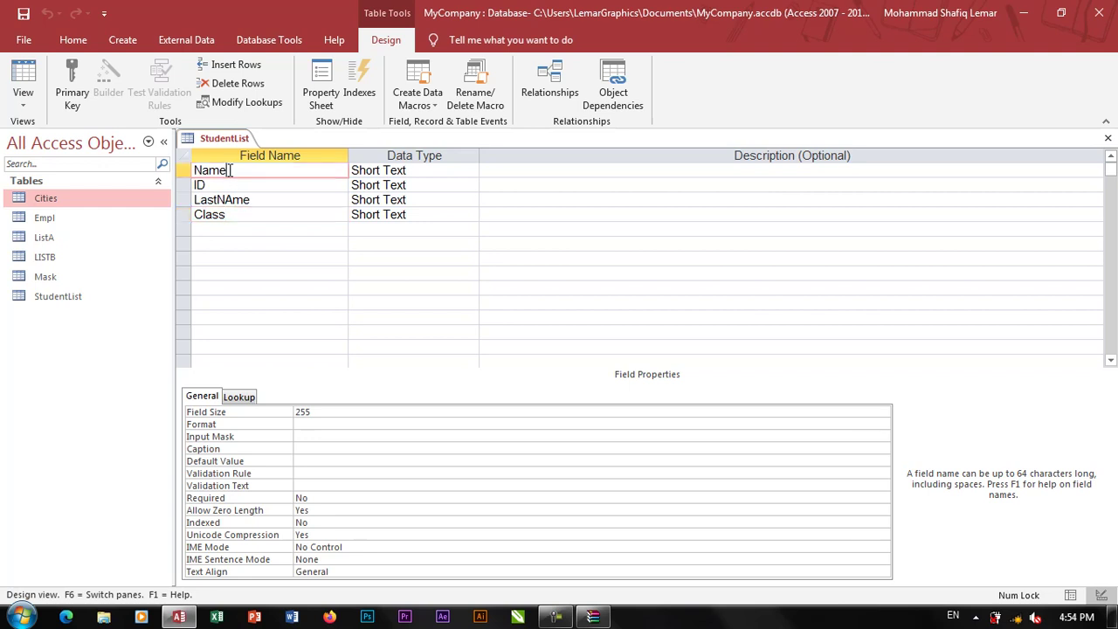
click(234, 214)
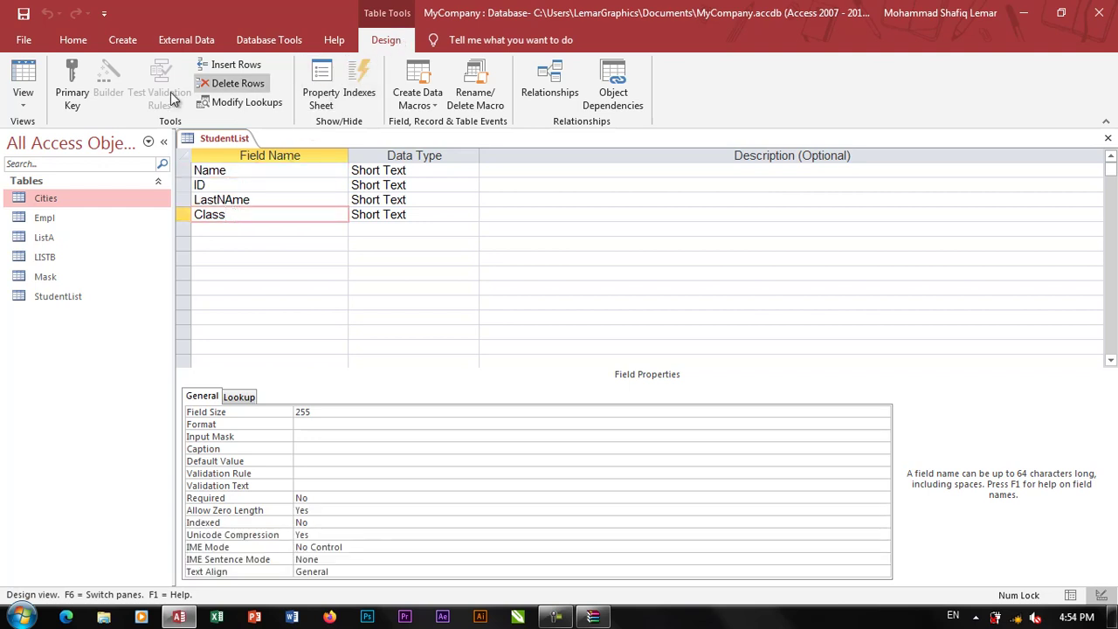
click(71, 81)
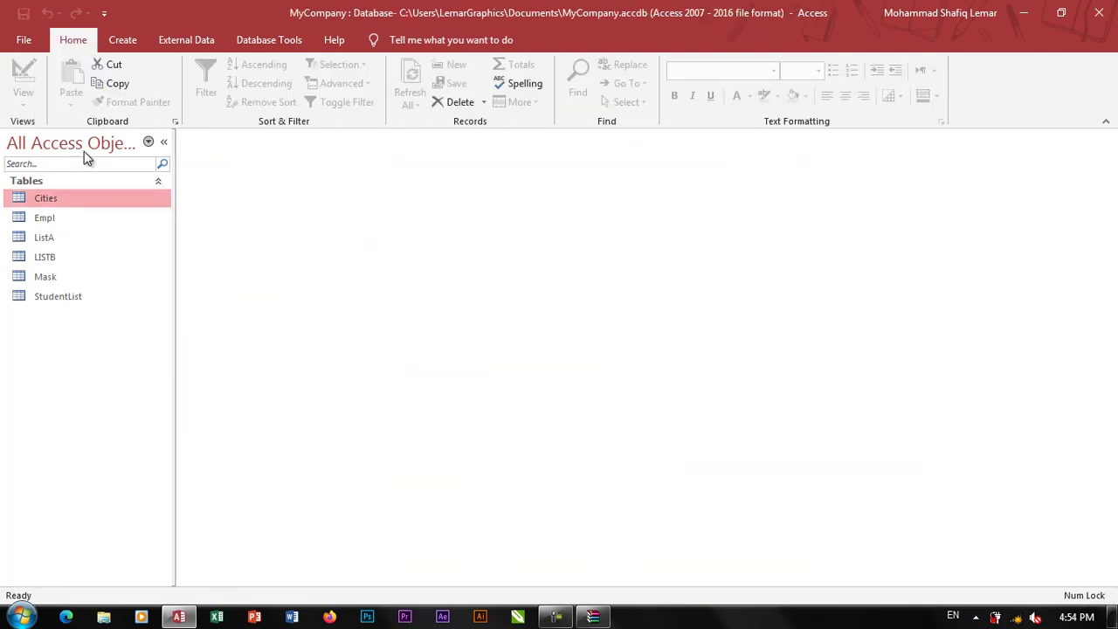
click(120, 41)
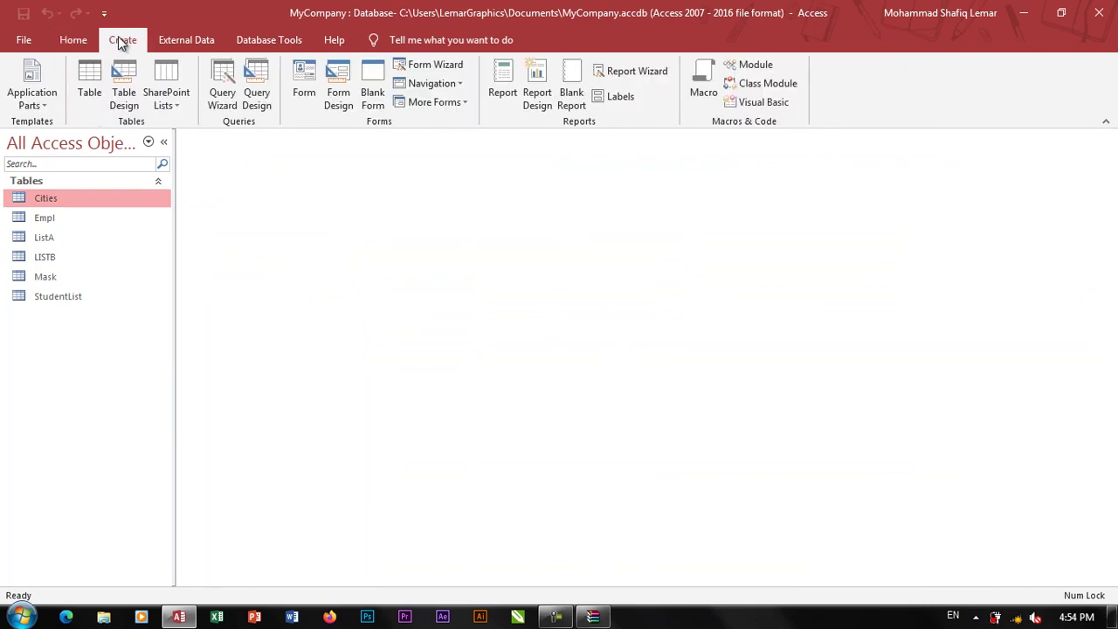
click(124, 92)
text(sdaf)
key(Tab)
key(Down)
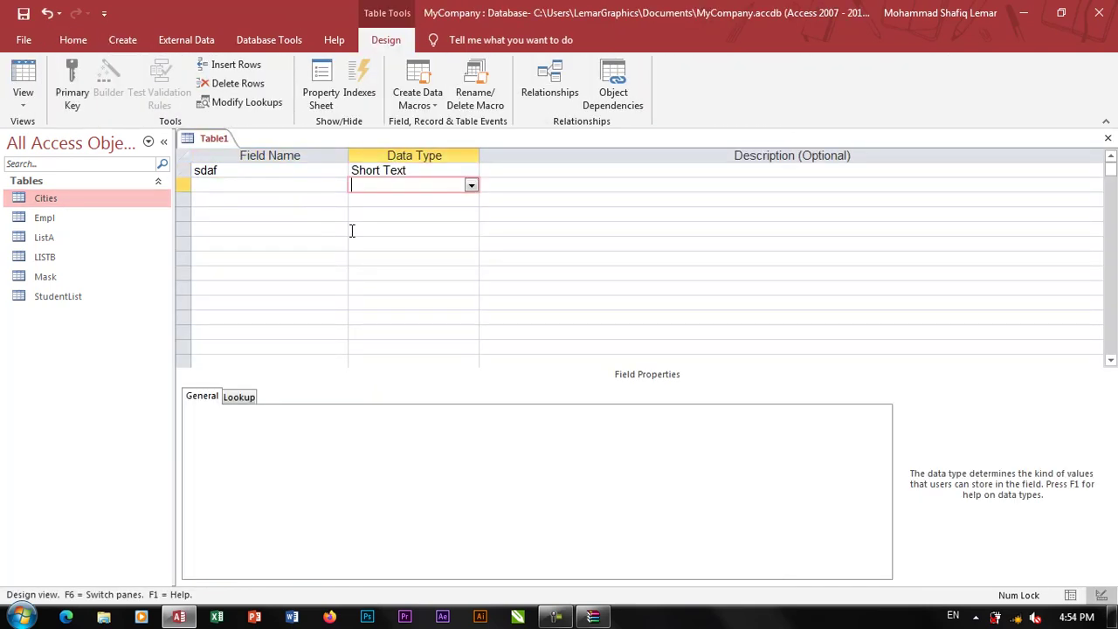
key(ctrl+s)
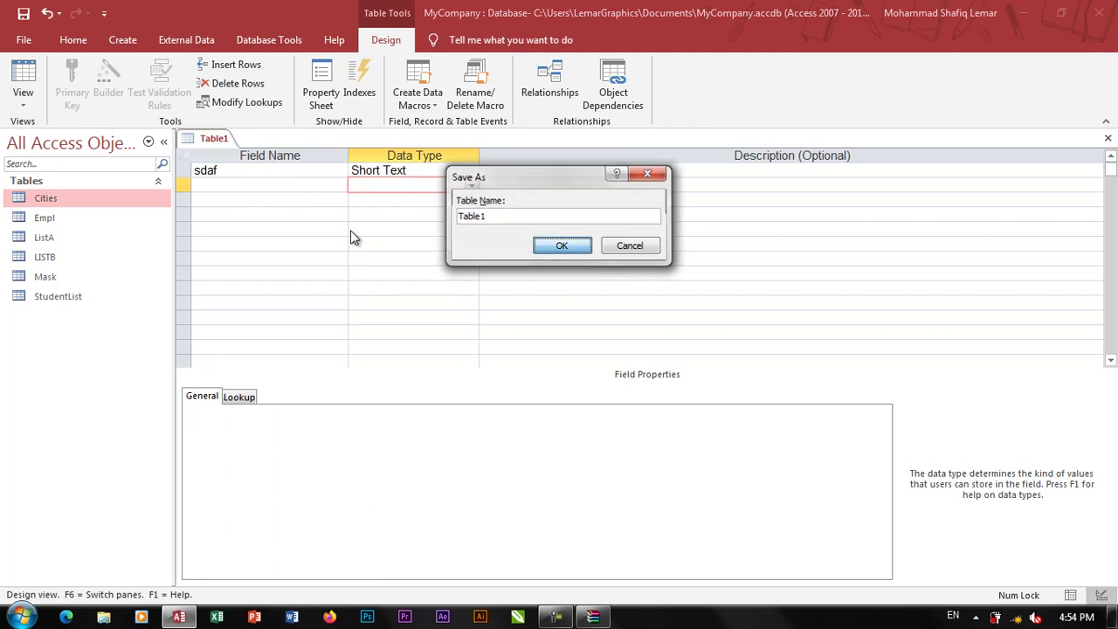
key(Return)
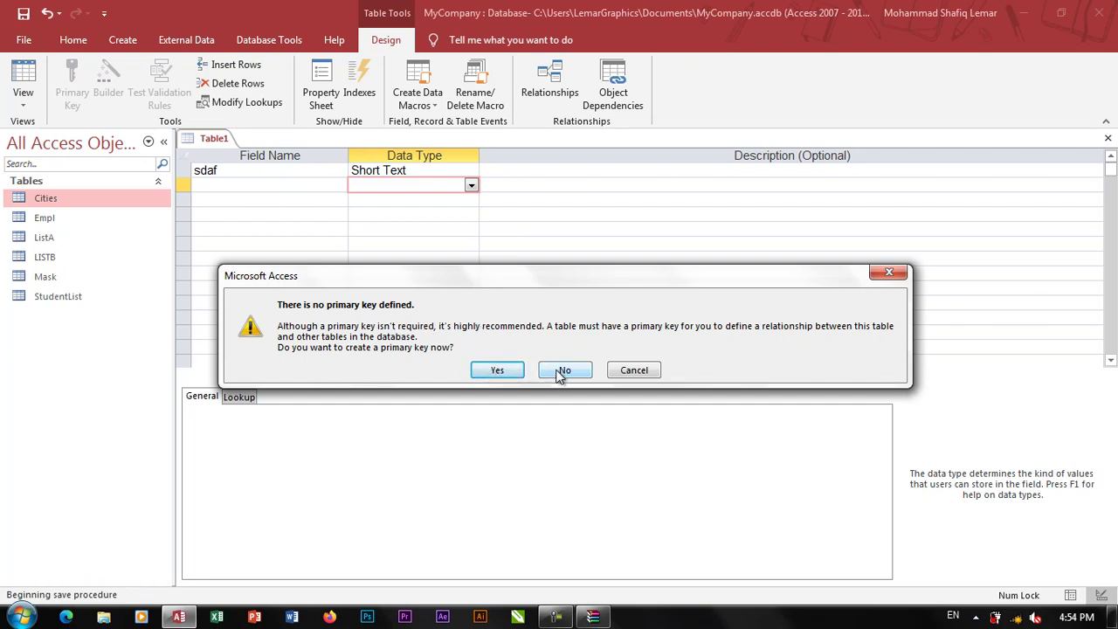
click(618, 372)
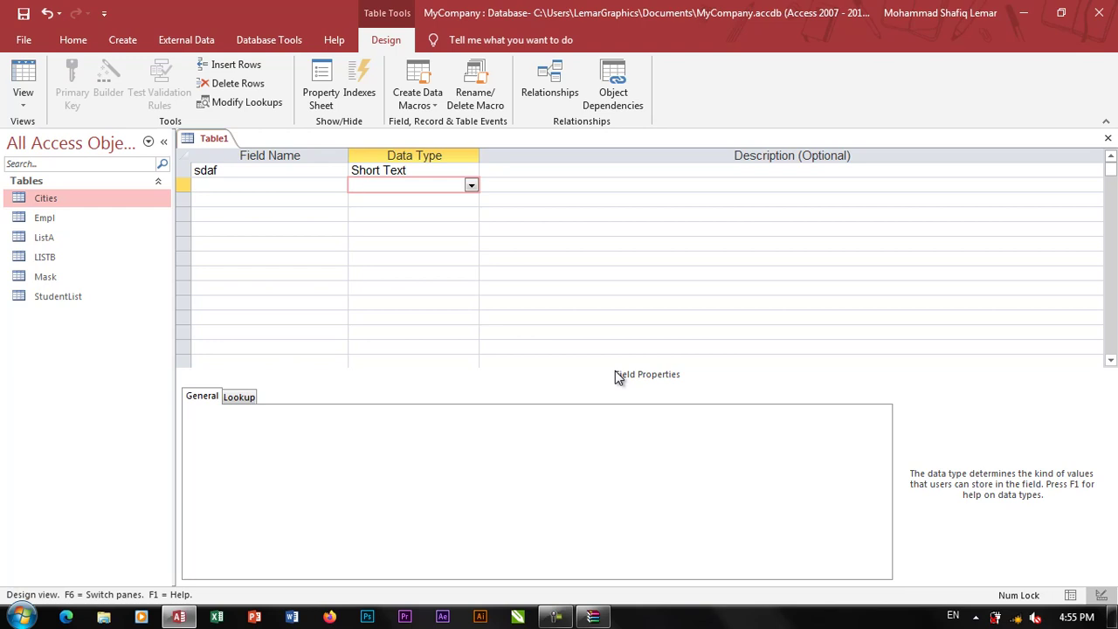
key(ctrl+w)
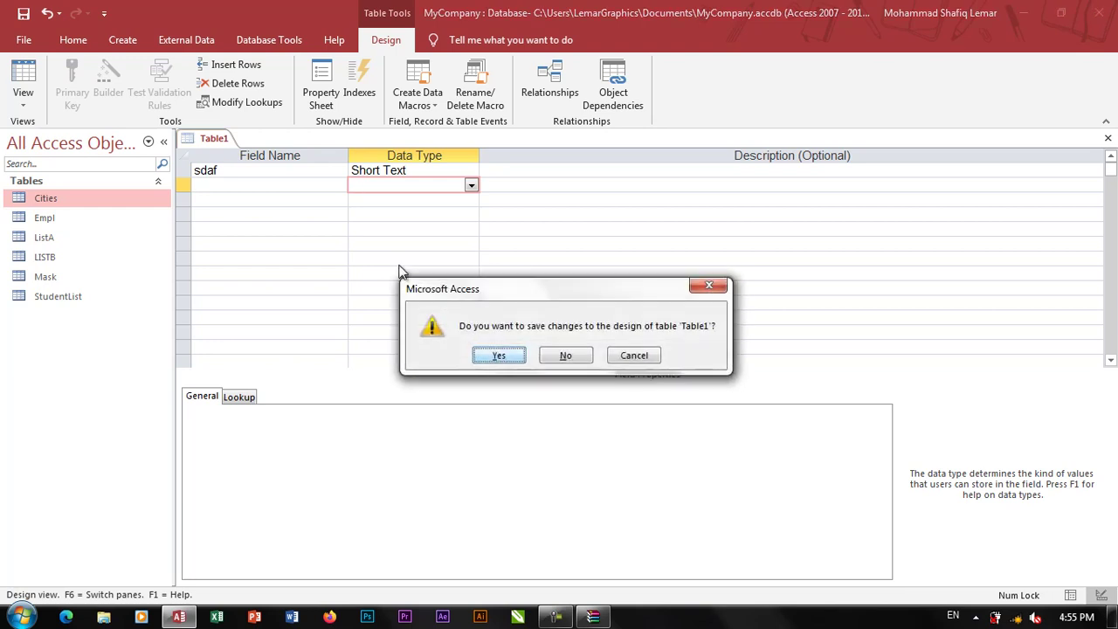
click(579, 356)
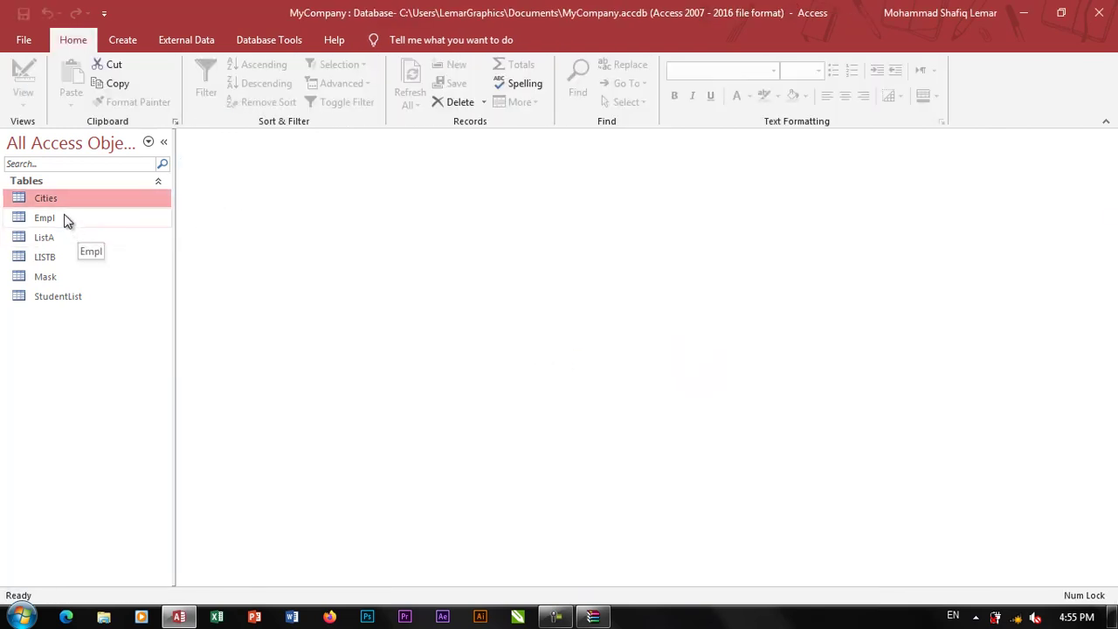
Step: Open StudentList in Design view, describe Class as 'Dep,Blank,Sort,Relashanship', then save and close
right_click(65, 297)
click(109, 330)
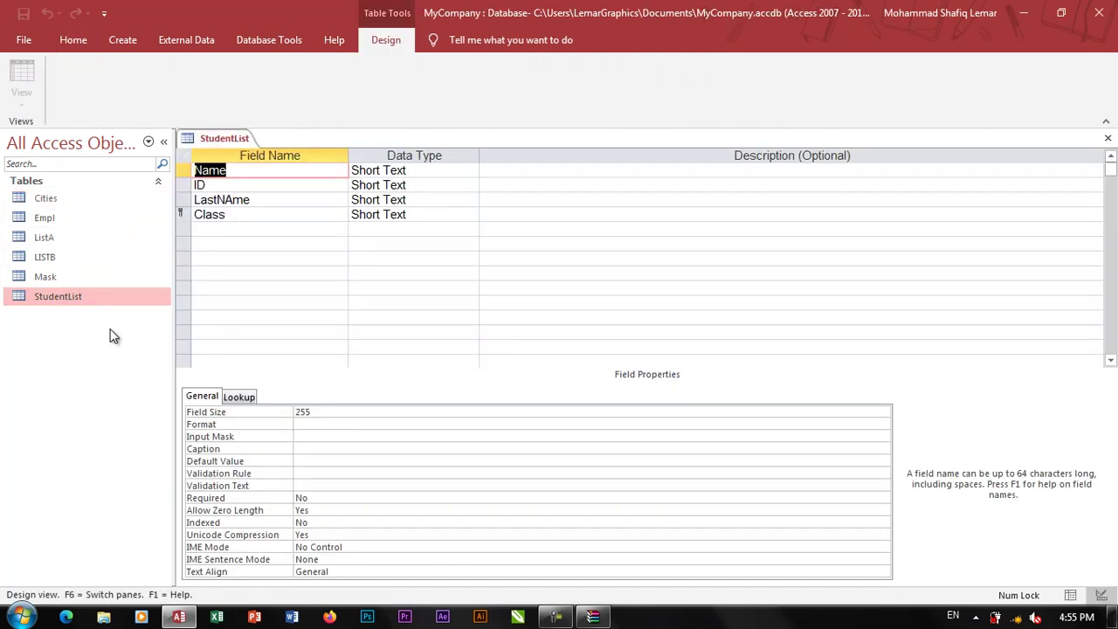
click(244, 215)
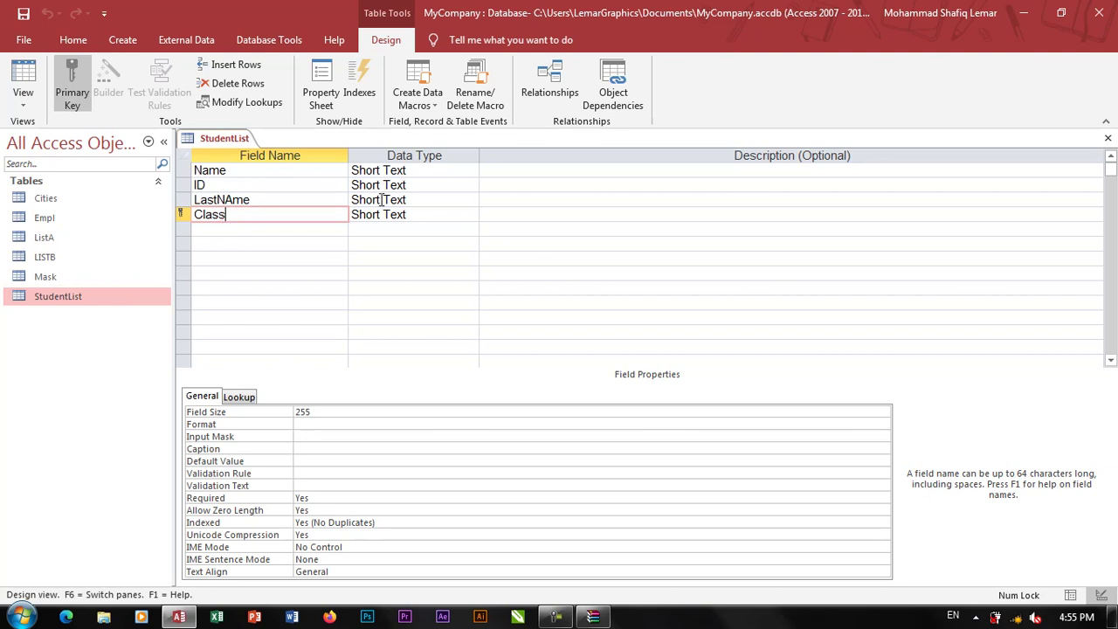
click(498, 218)
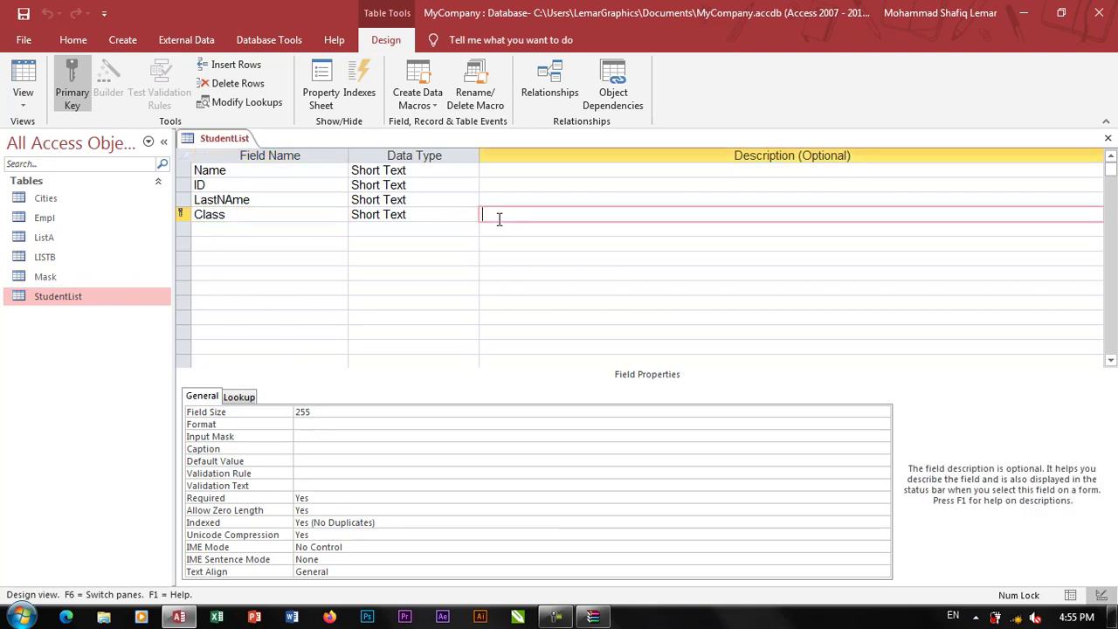
text(D)
key(BackSpace)
text(Dep,)
text(Blank)
text(,)
text(Sort)
text(,Rela)
text(shan)
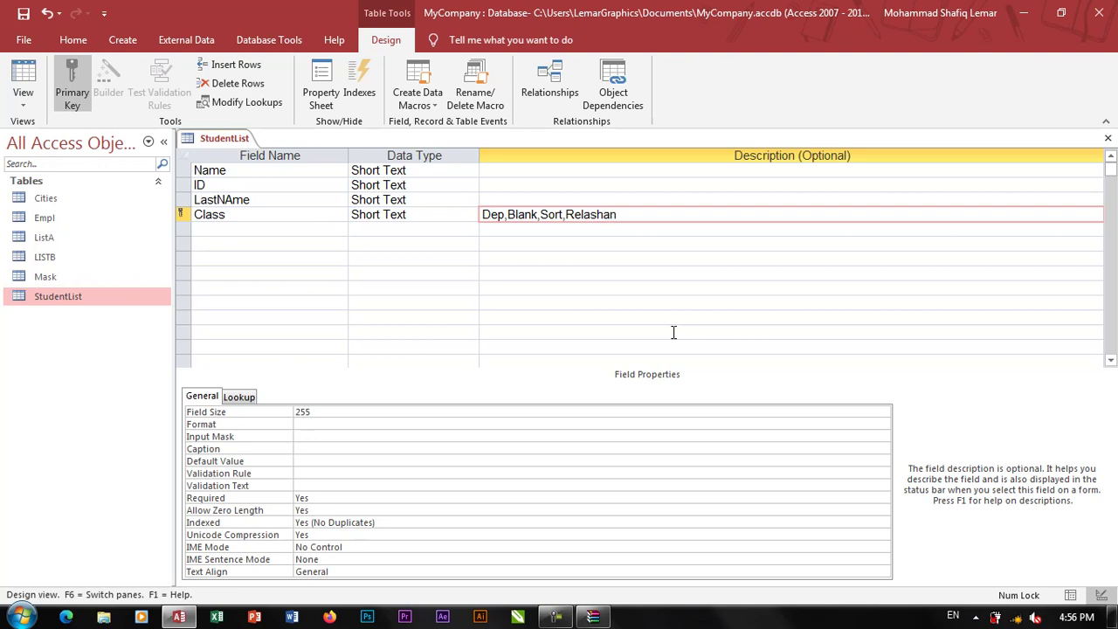
text(shi)
text(p)
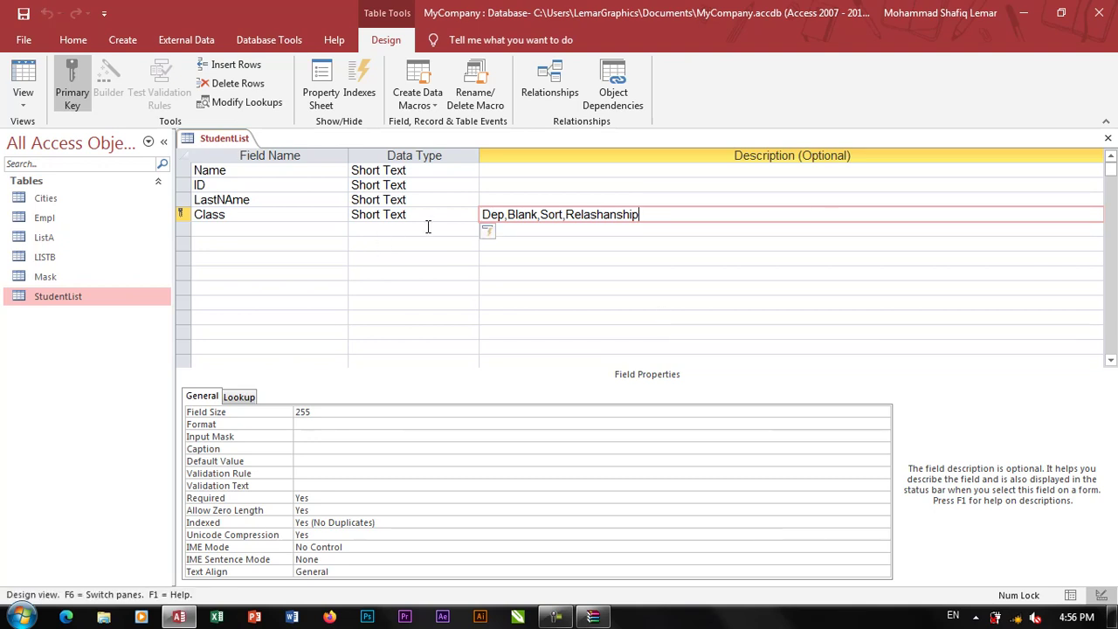
key(ctrl+w)
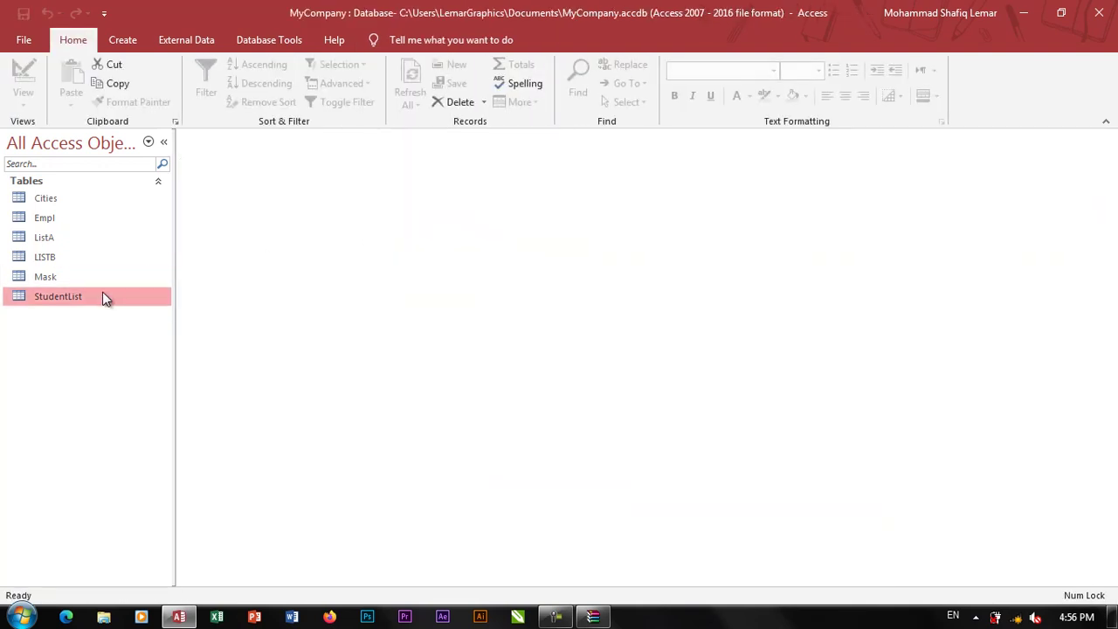
Step: Open StudentList and enter a first record: Ahmad, 54, Ahmad, Class Word
double_click(103, 297)
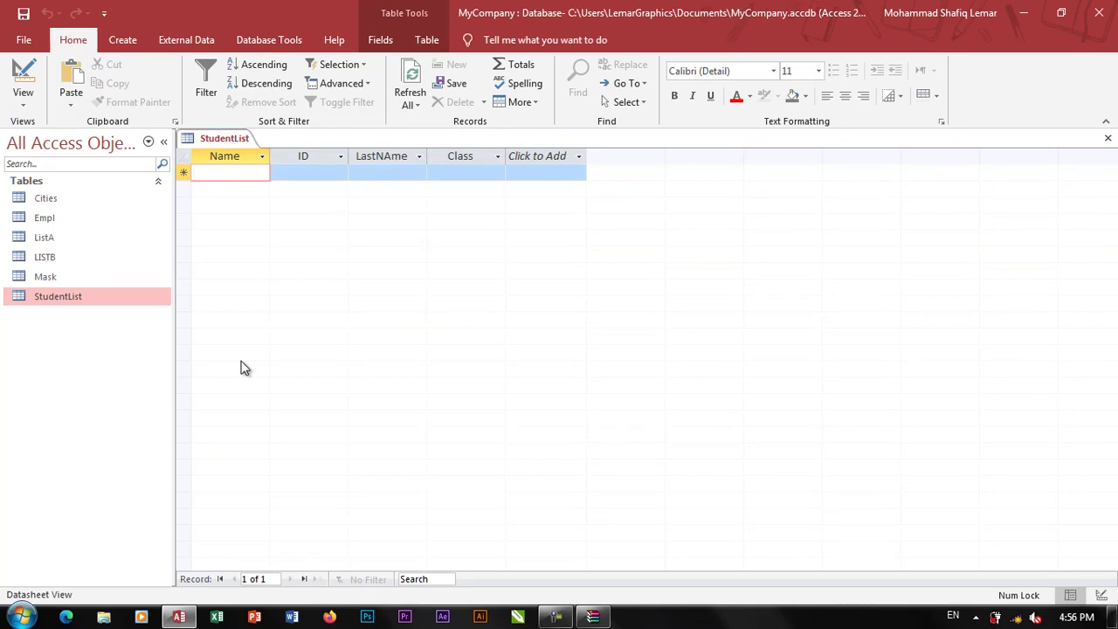
text(Ahmad)
key(Tab)
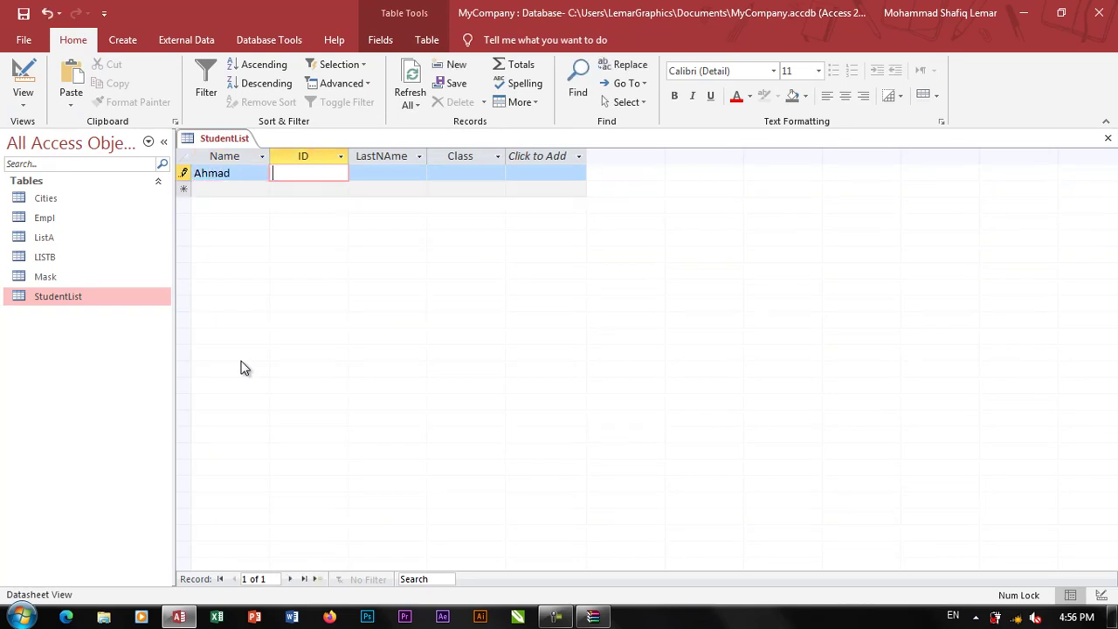
text(54)
key(Tab)
text(A)
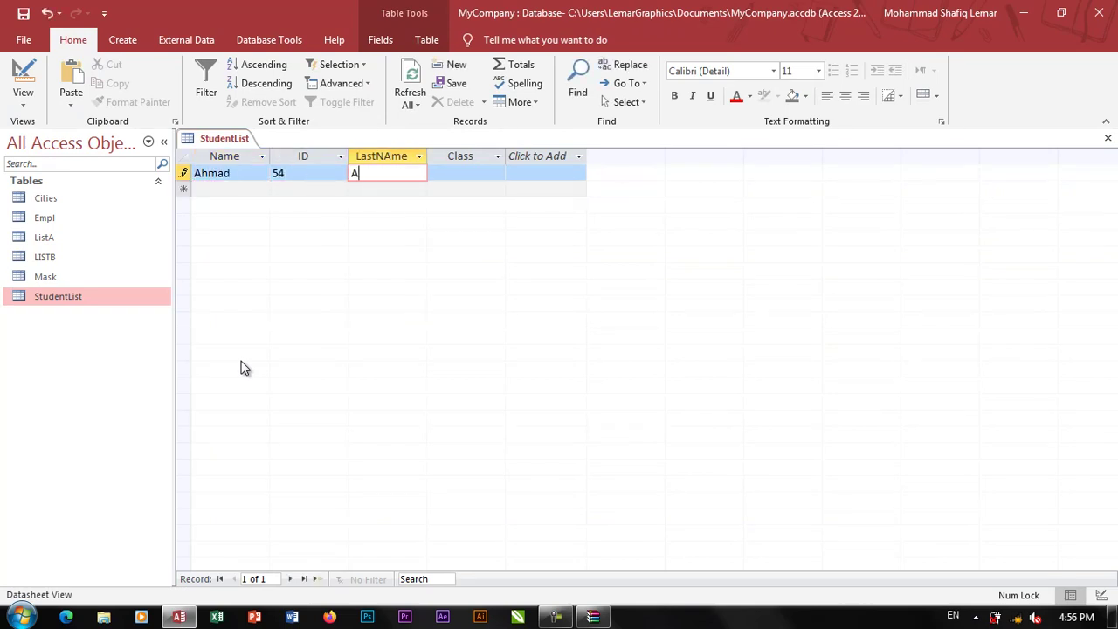
text(hmad)
key(Tab)
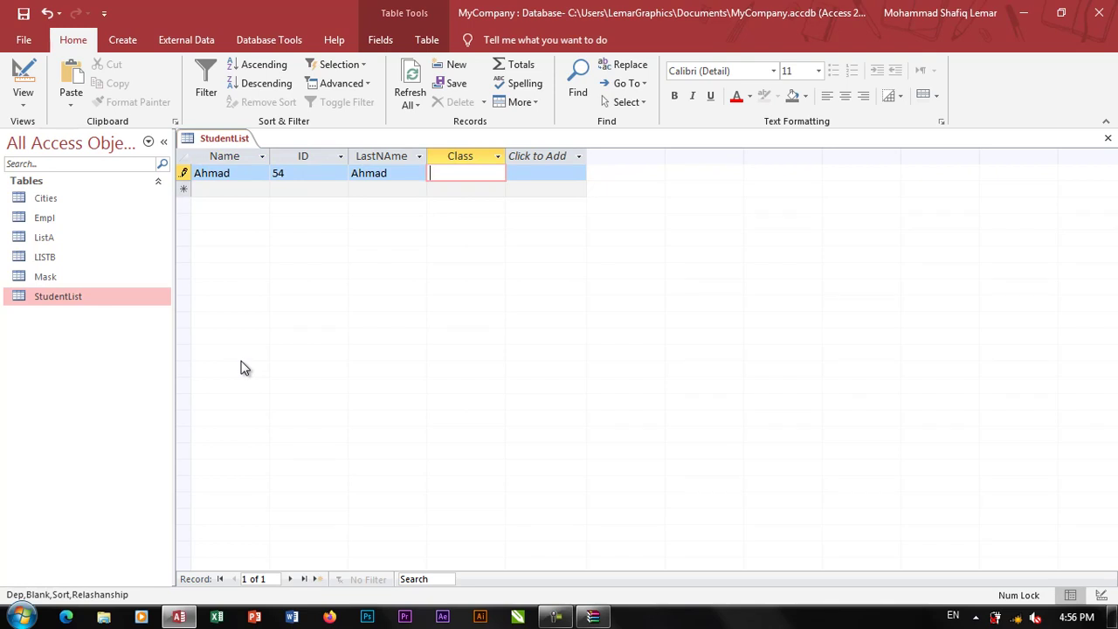
key(Tab)
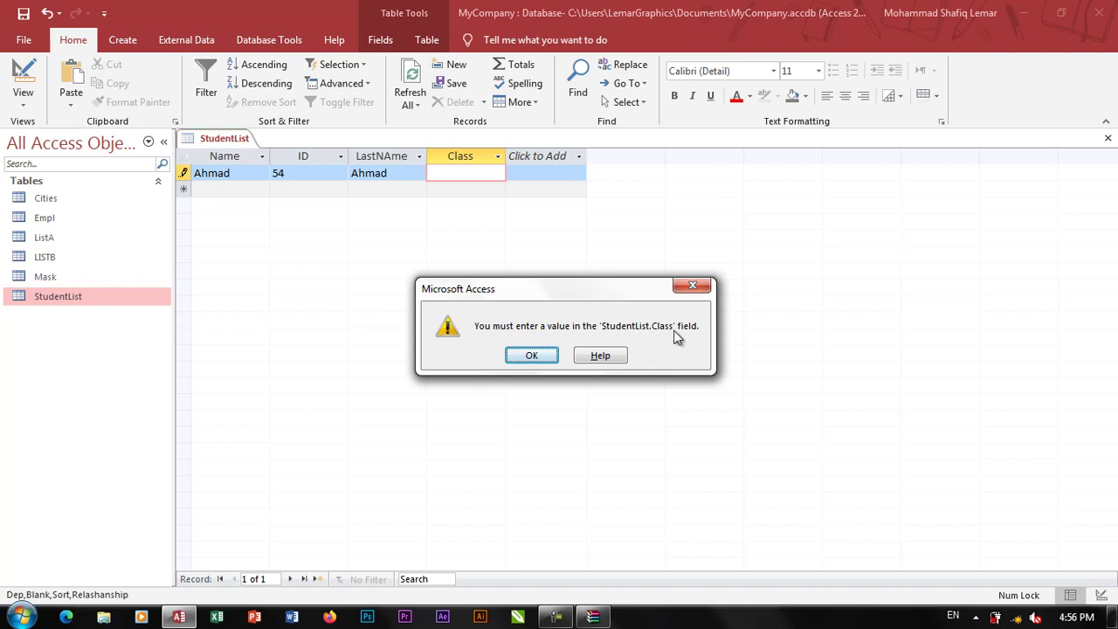
click(532, 355)
text(Word)
key(Return)
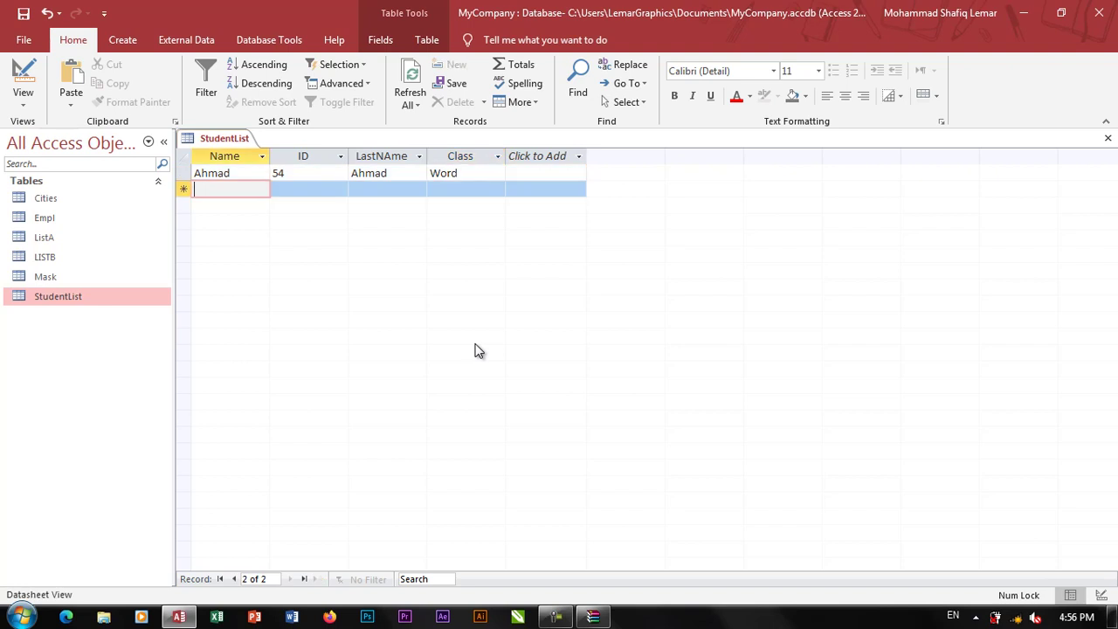
Step: Enter record Ahmad\, 654, Afghan, changing its duplicate Class Word to WordD
text(Ahmad\)
key(Return)
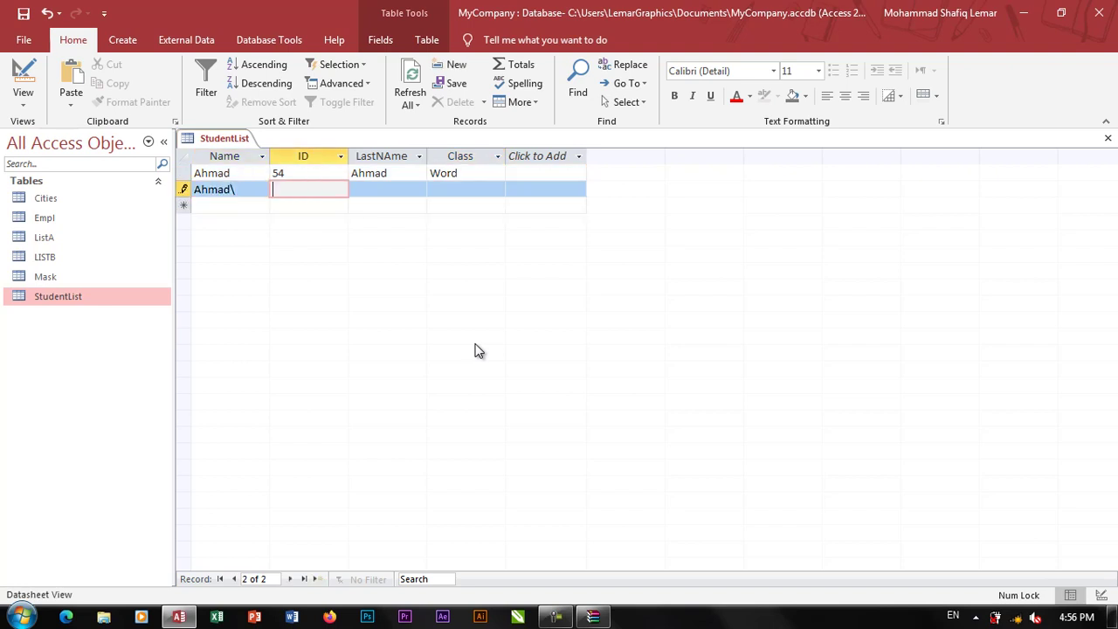
text(654)
key(Return)
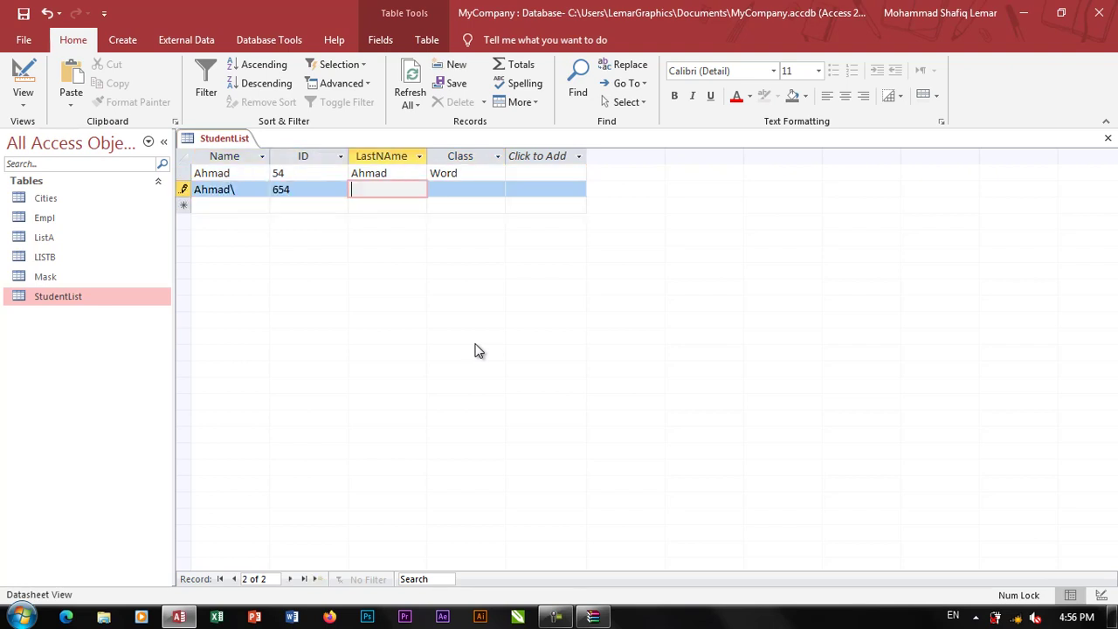
text(Afghan)
key(Return)
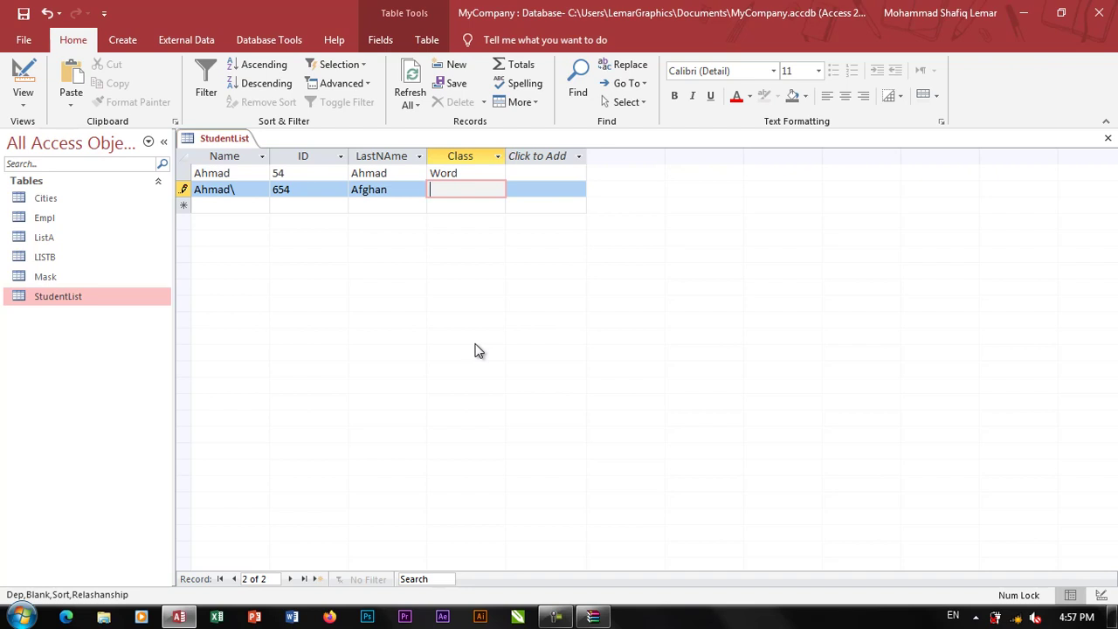
text(Word)
key(Return)
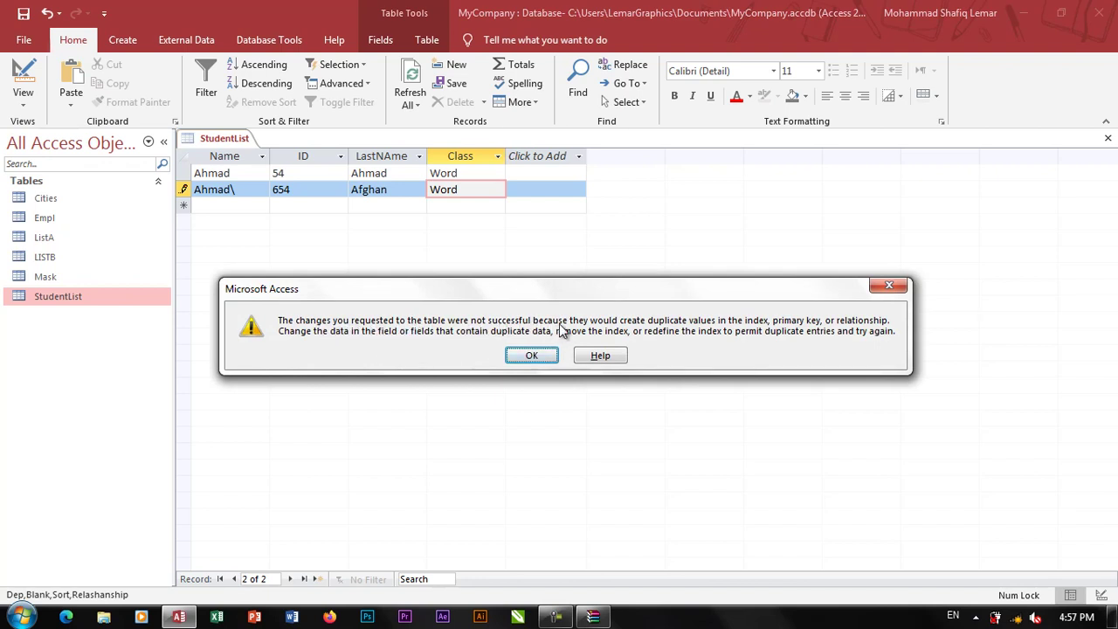
click(531, 355)
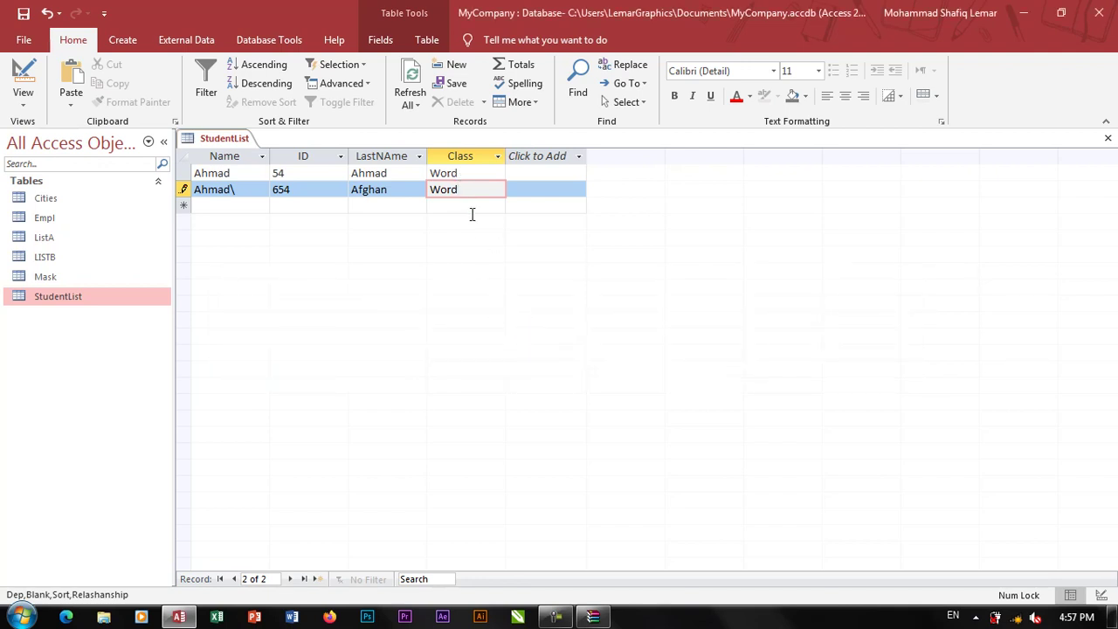
text(D)
key(Return)
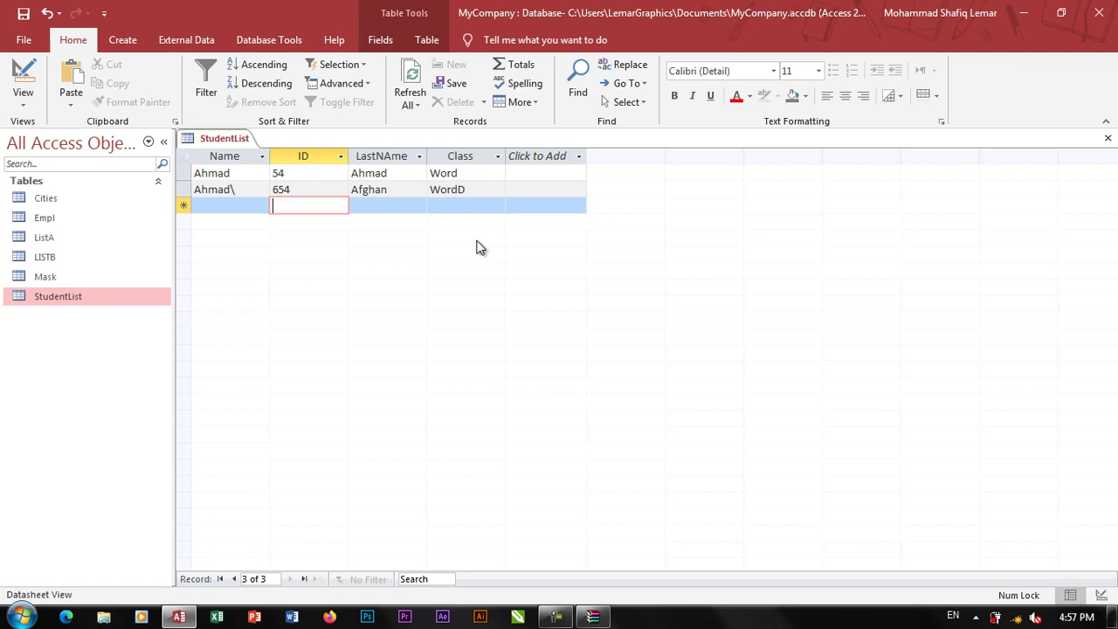
Step: Add Class-only records Ahmad, Wahid, Bashir and Zahid, then reopen StudentList to see them sorted
key(Tab)
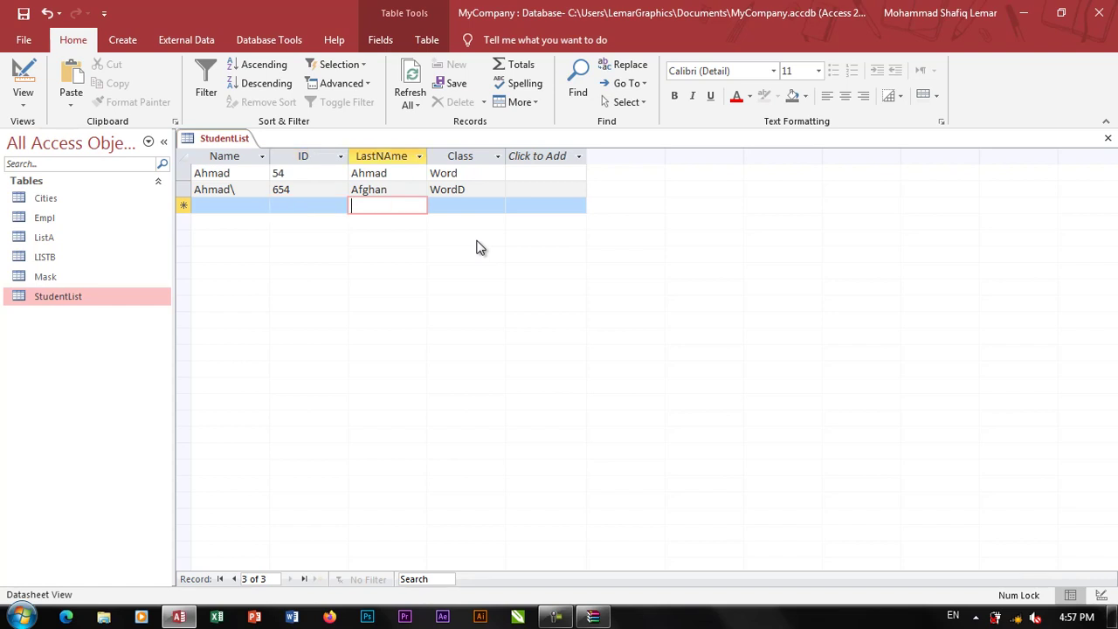
key(Tab)
text(Ahmad)
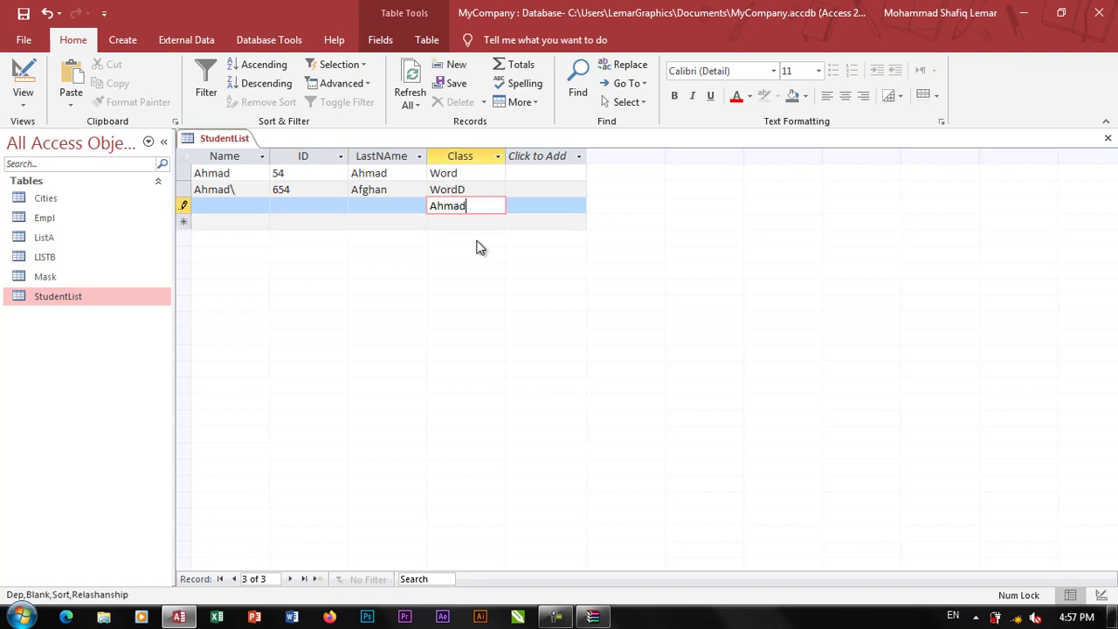
key(Down)
text(Wahid)
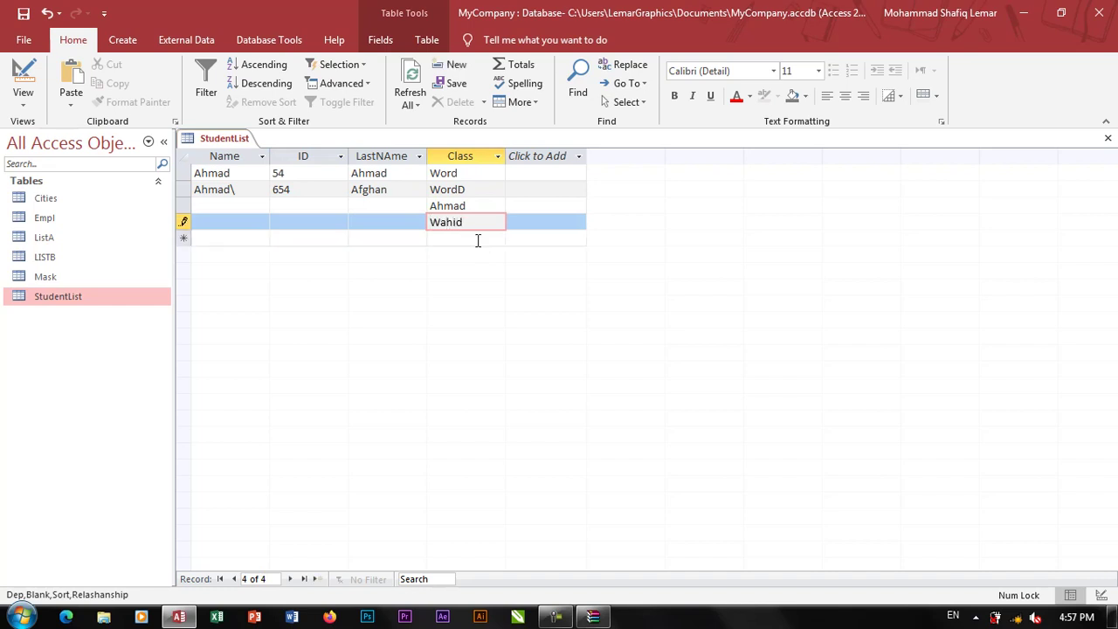
key(Down)
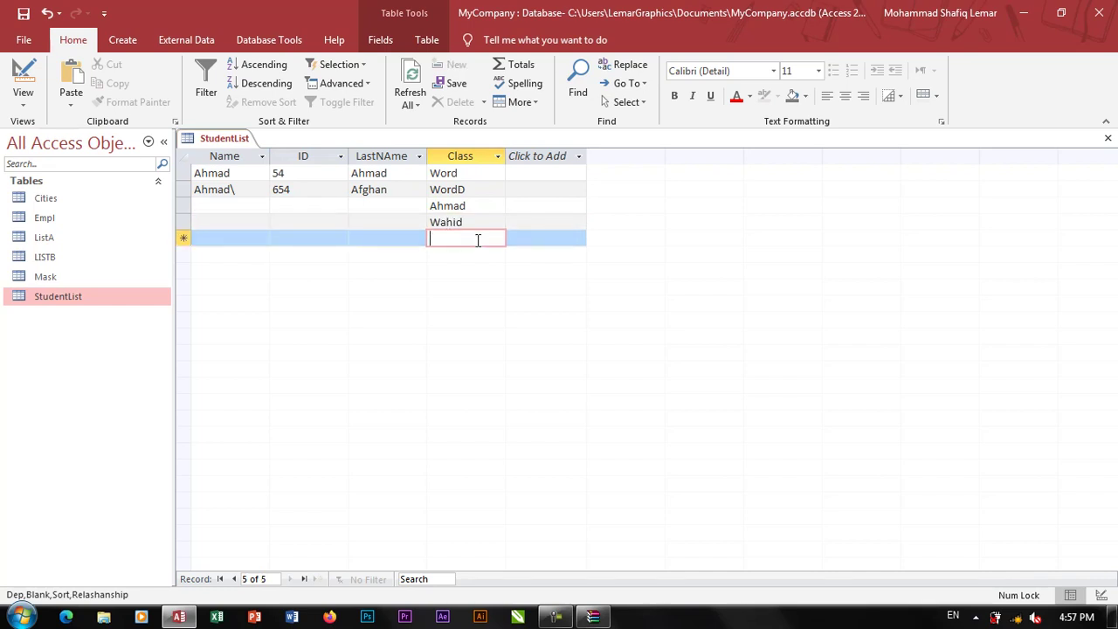
text(Bashir)
key(Down)
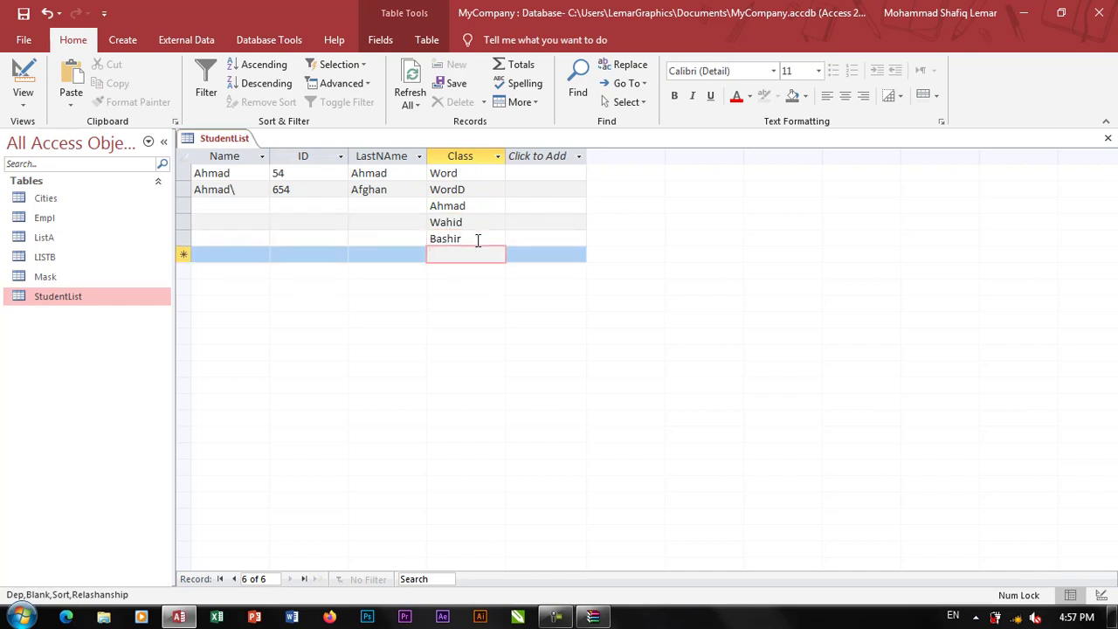
text(Za)
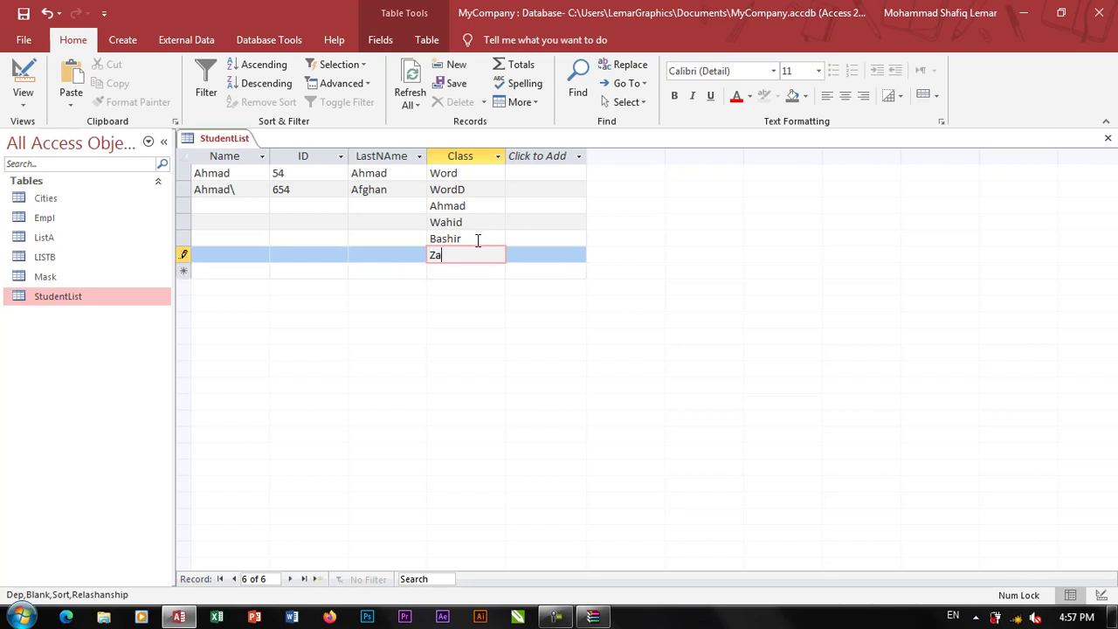
text(hid)
key(Tab)
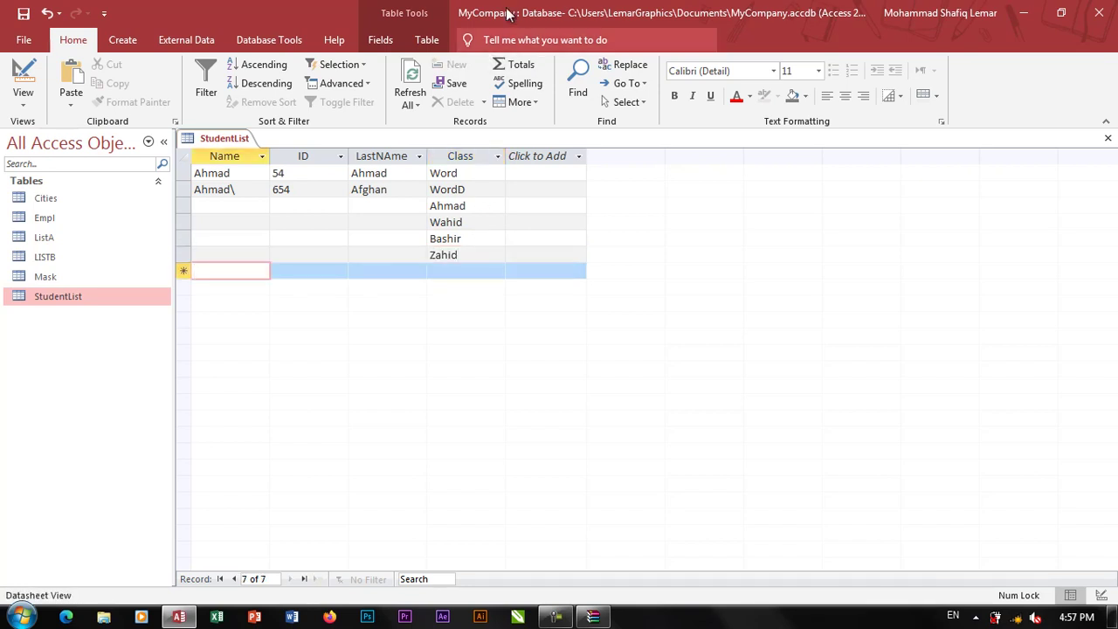
key(ctrl+w)
double_click(80, 296)
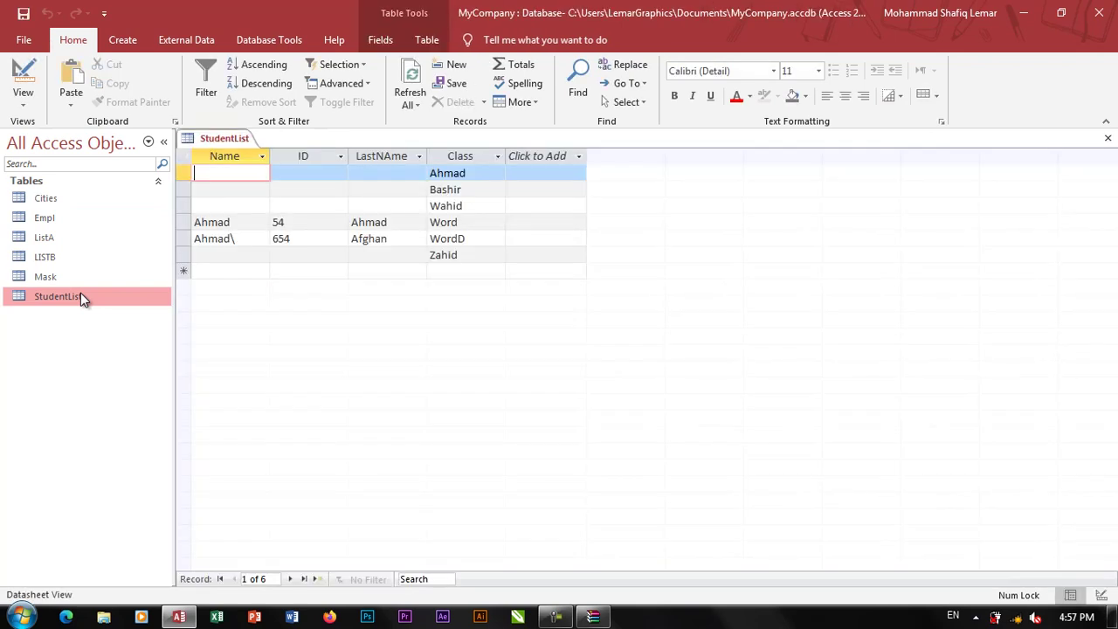
Step: Add Class-only records Edris, Ajmal and Omar, reopening and refreshing so they sort by Class
click(455, 149)
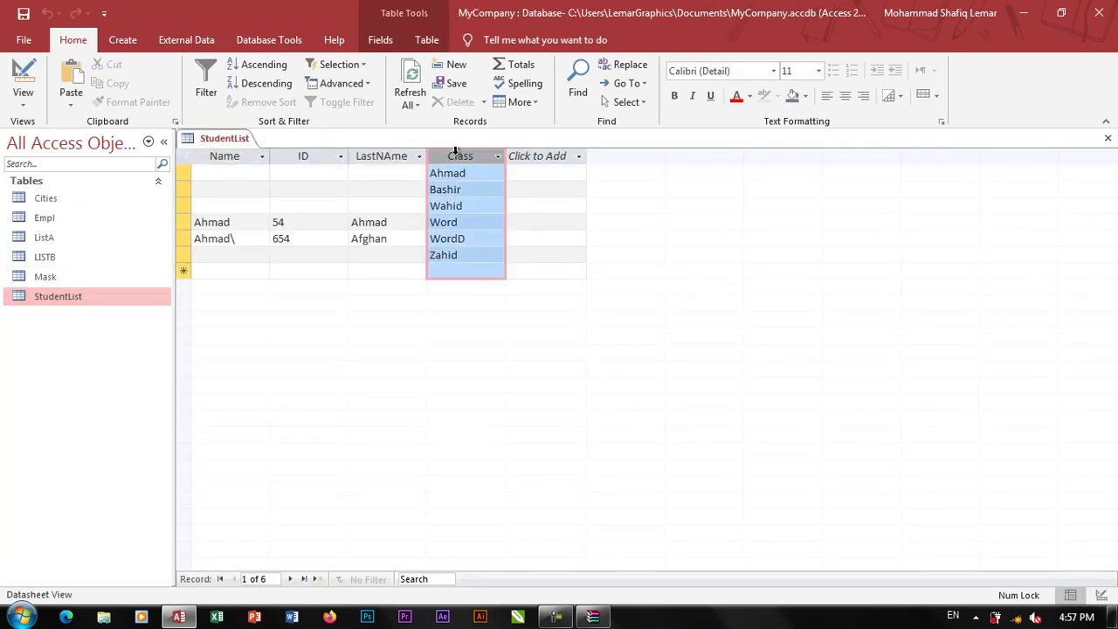
click(439, 273)
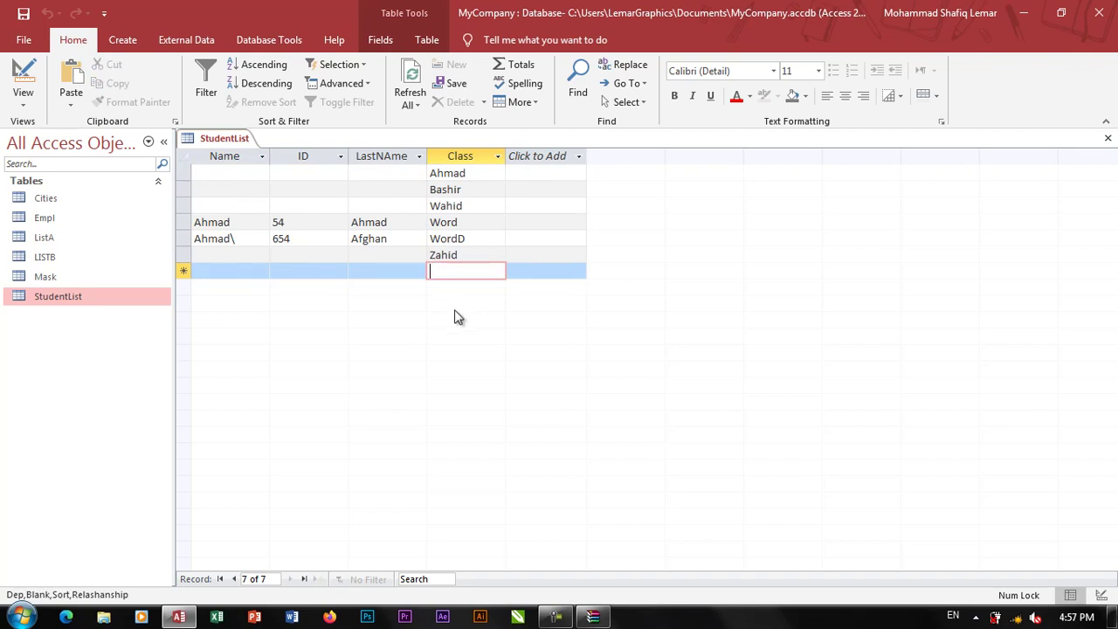
text(Edris)
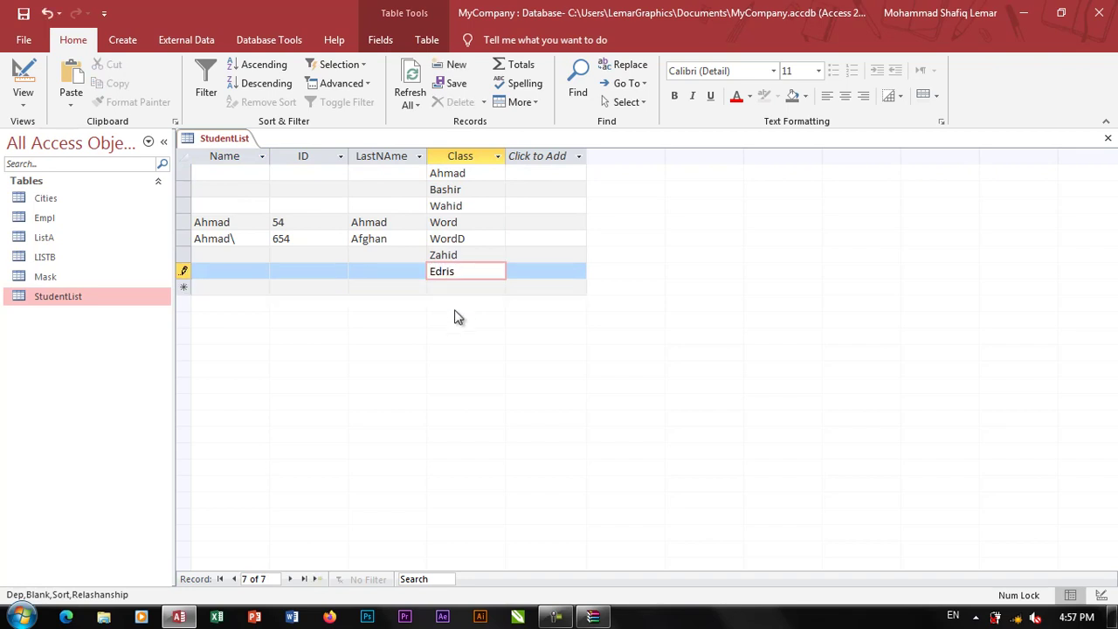
key(Return)
text(Aj)
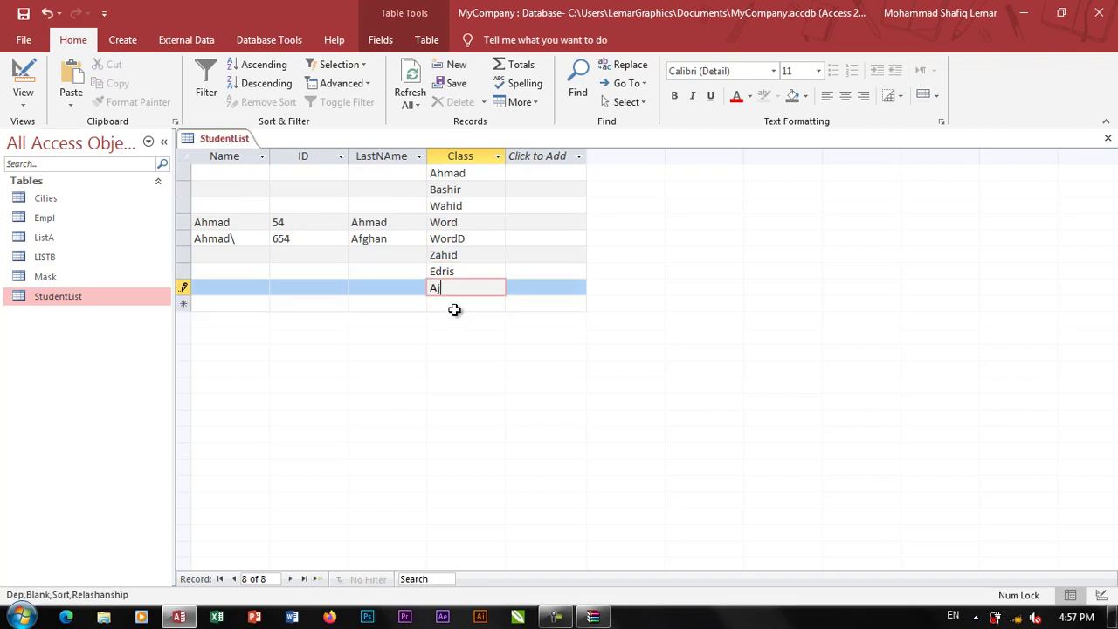
text(mal)
key(Return)
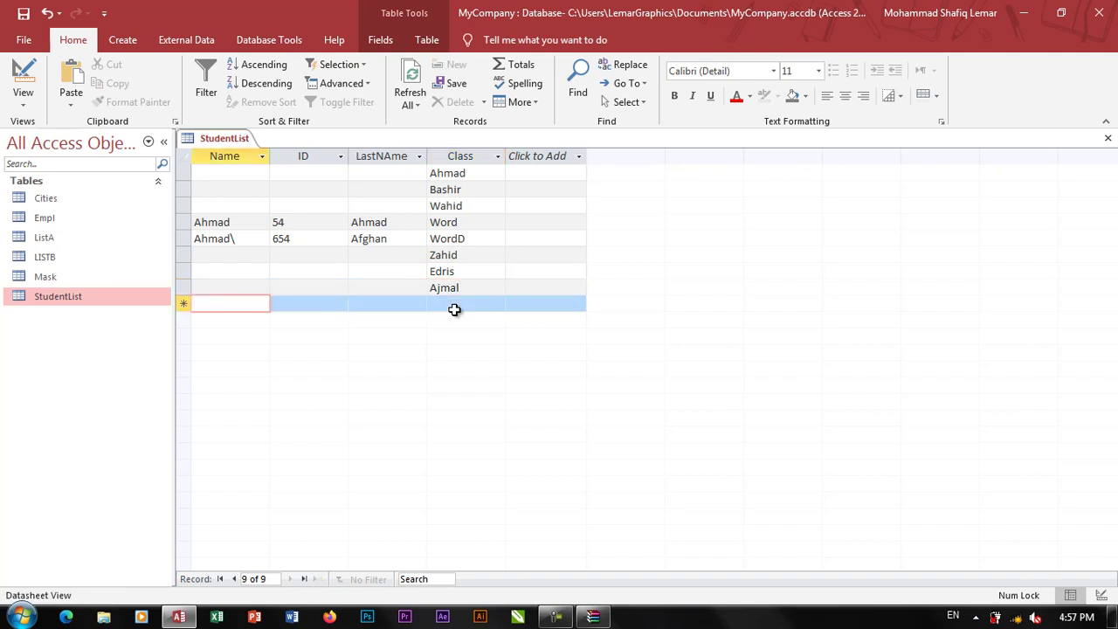
key(ctrl+w)
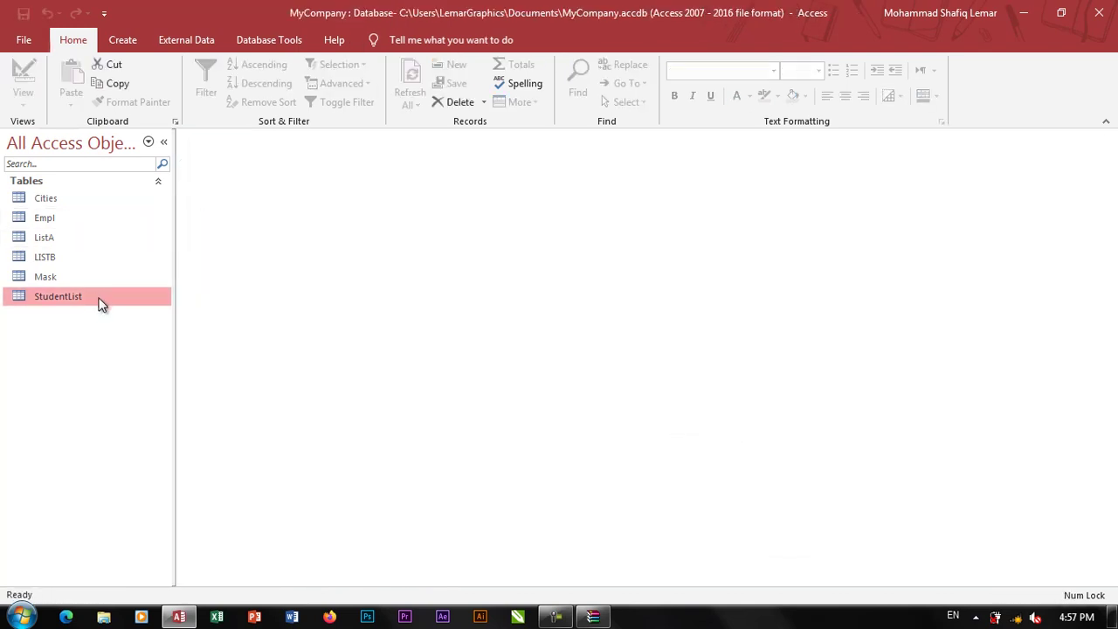
double_click(99, 297)
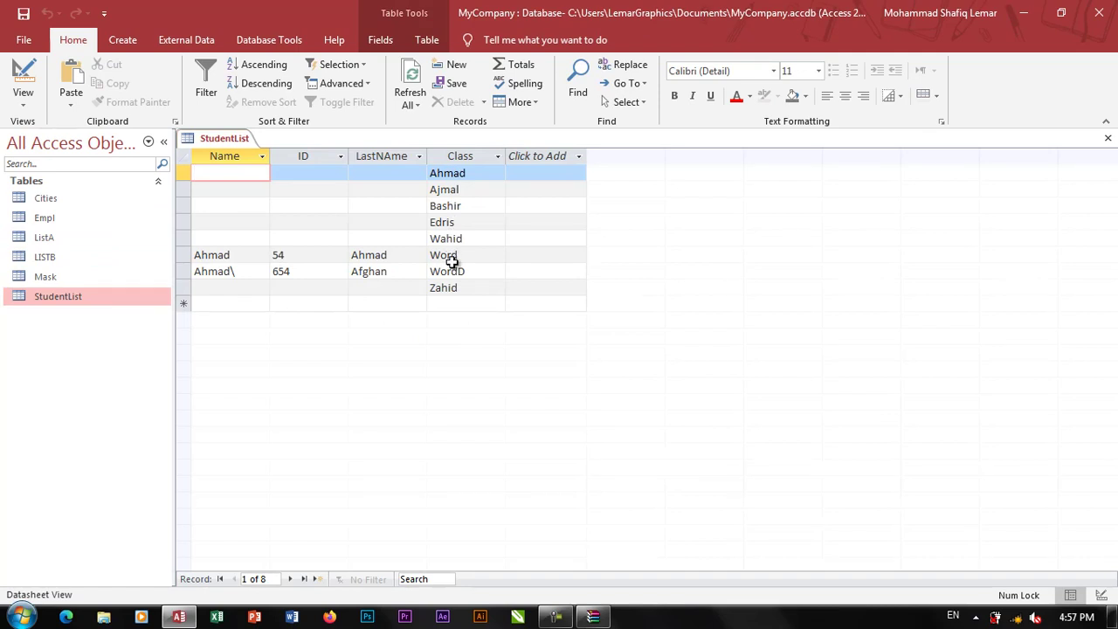
click(449, 307)
text(Omar)
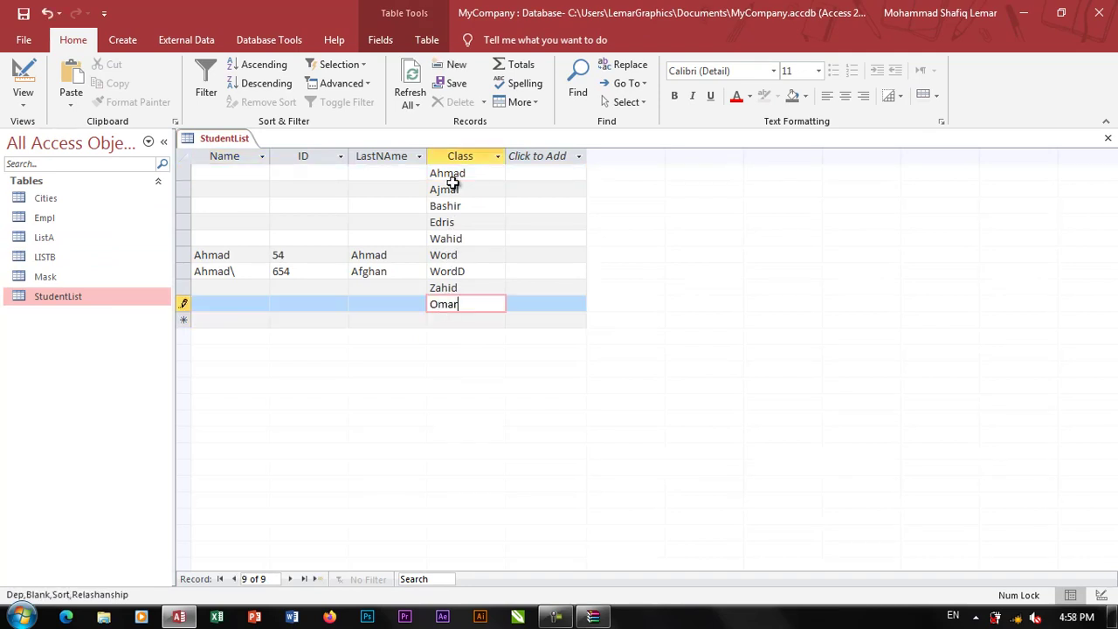
click(413, 81)
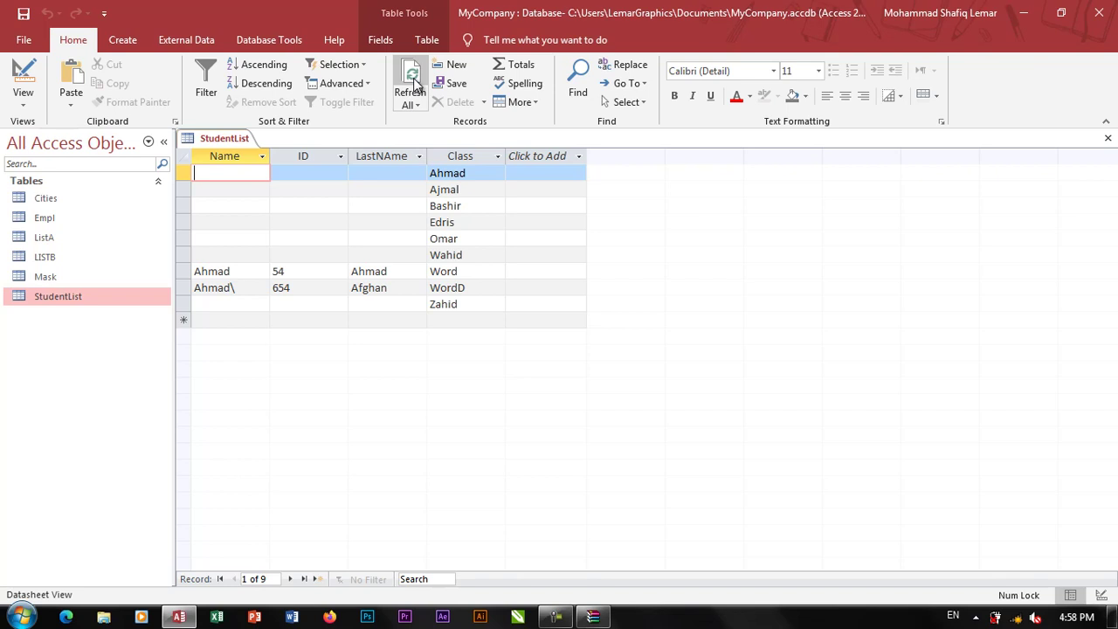
Step: Delete all 9 records from StudentList
click(183, 159)
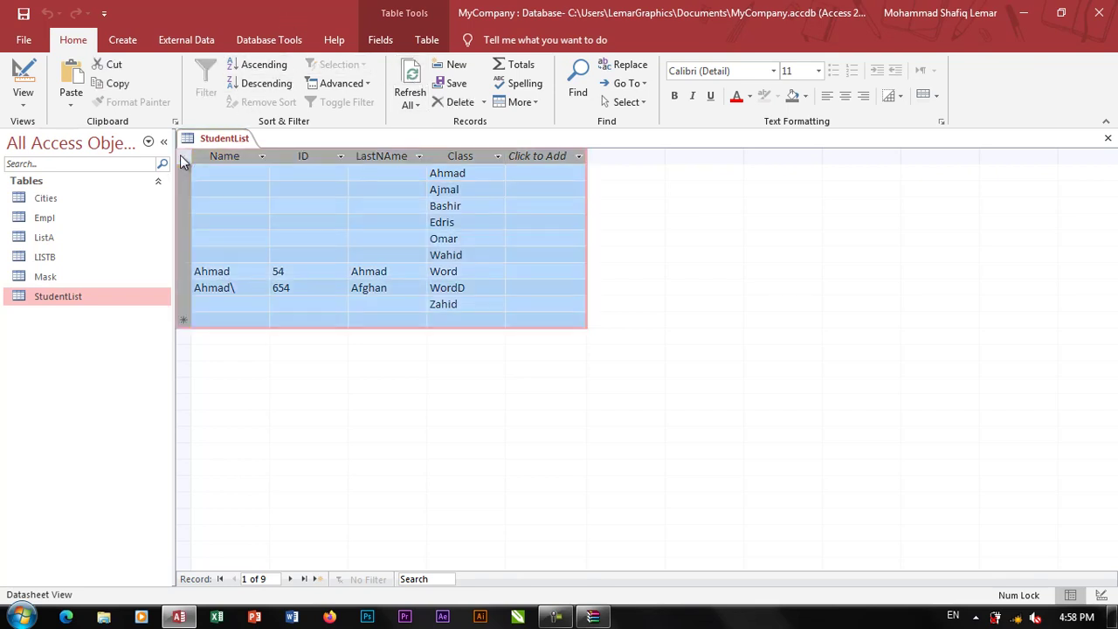
key(Delete)
key(Return)
Step: In Design view, make ID and Class together the composite primary key
click(24, 78)
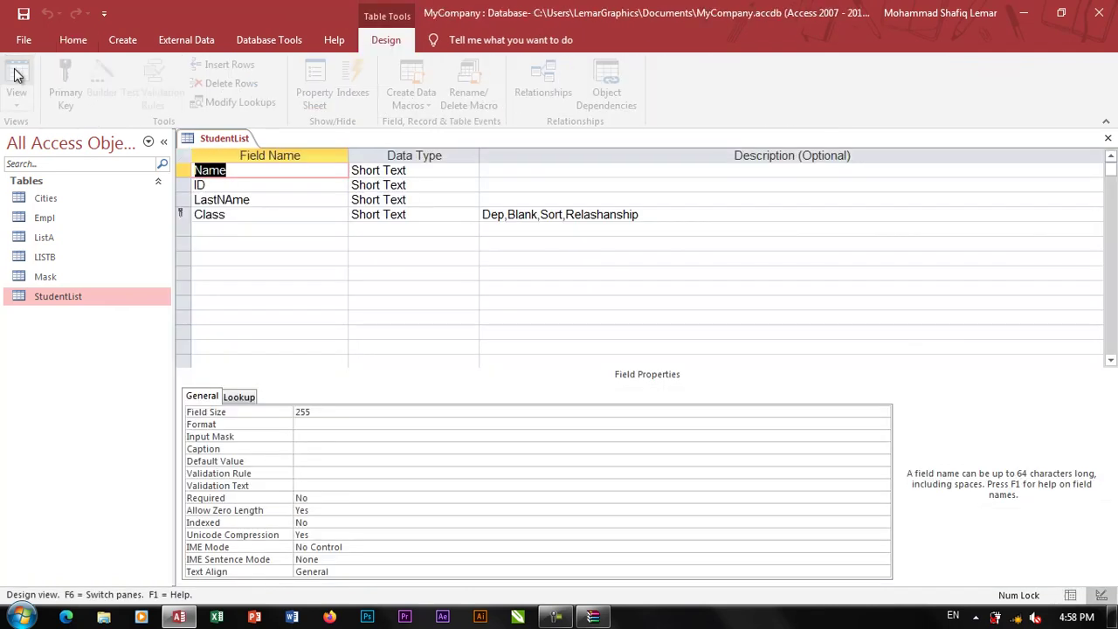
click(201, 214)
click(73, 101)
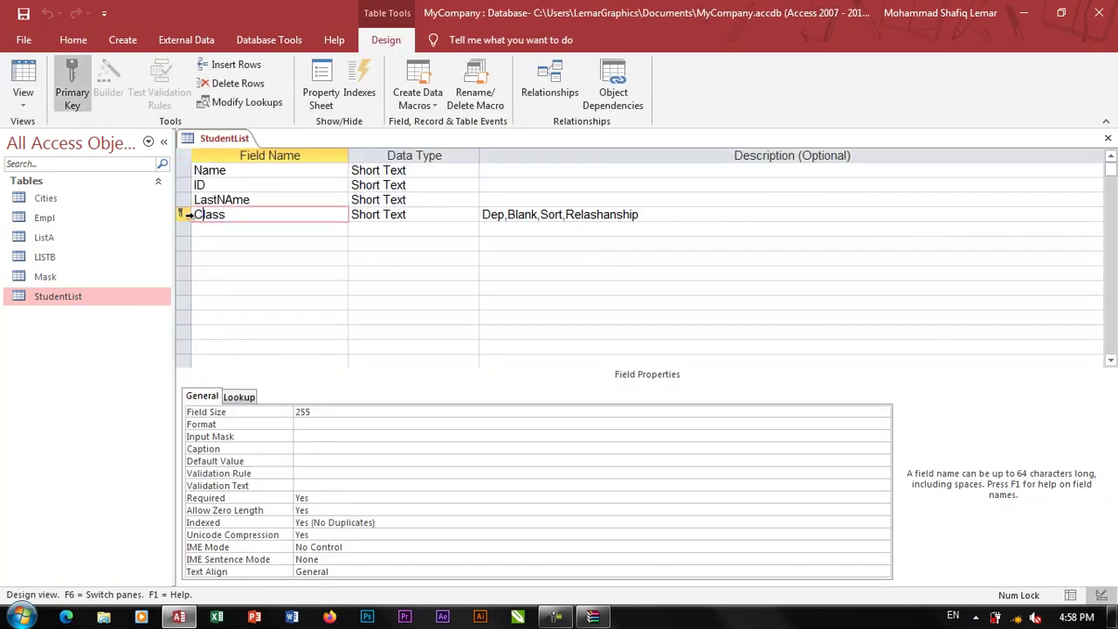
click(75, 103)
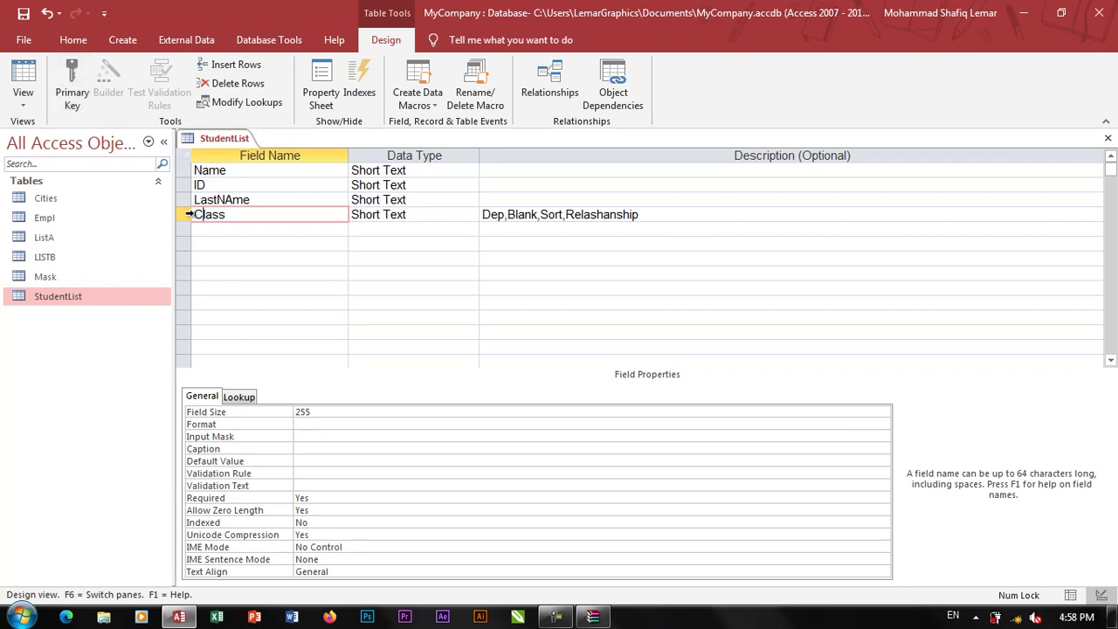
click(188, 214)
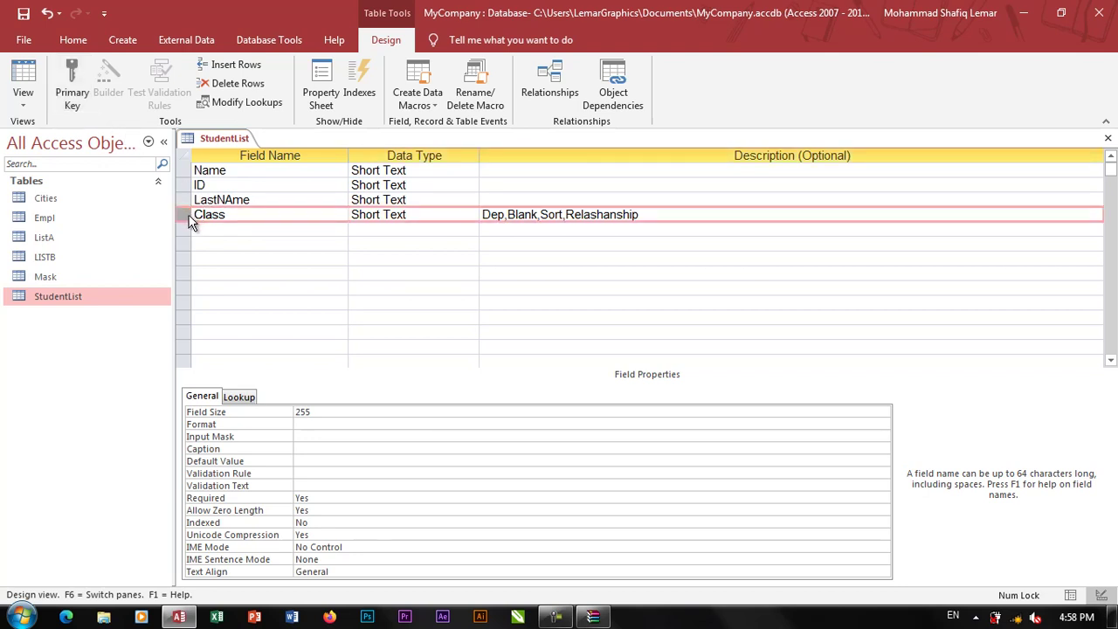
drag(190, 222, 184, 168)
click(183, 185)
ctrl+click(185, 215)
click(72, 87)
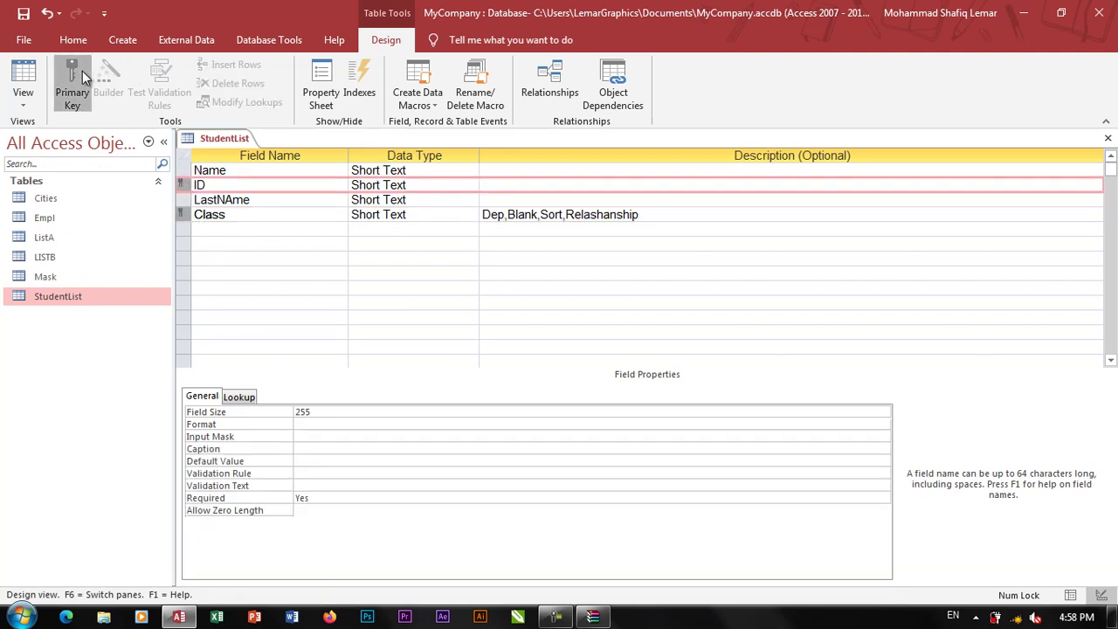